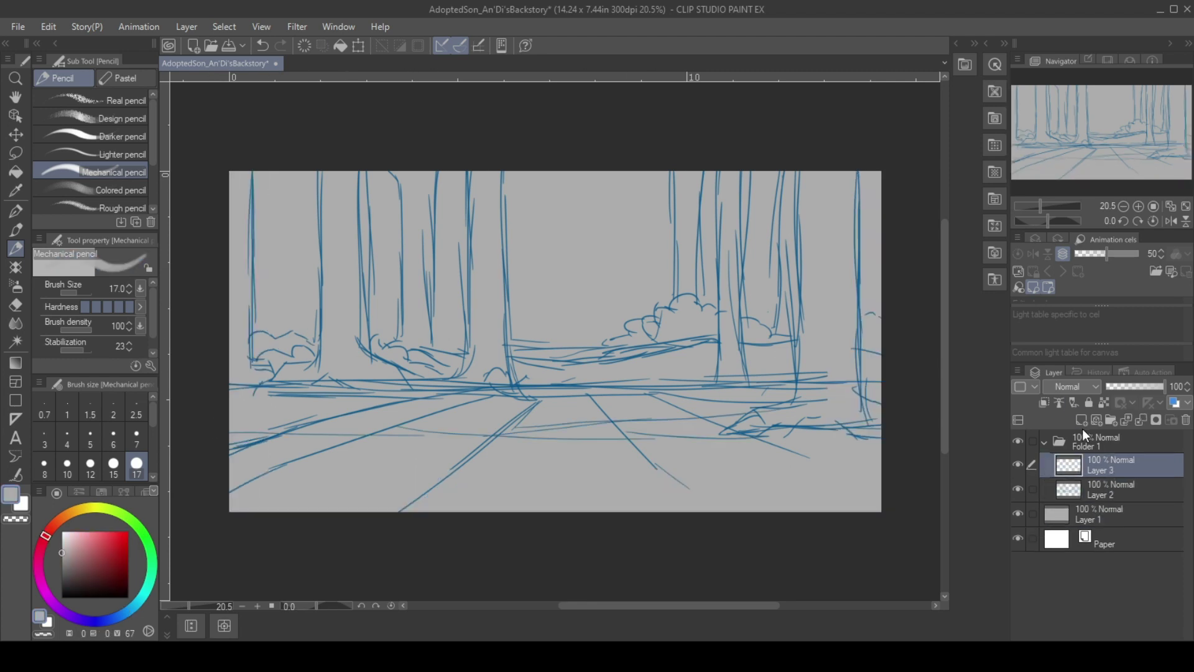
Sketch the foreground fallen figures in dark blue on Layer 3 and move the lassoed right-hand figure sketch up.
click(147, 554)
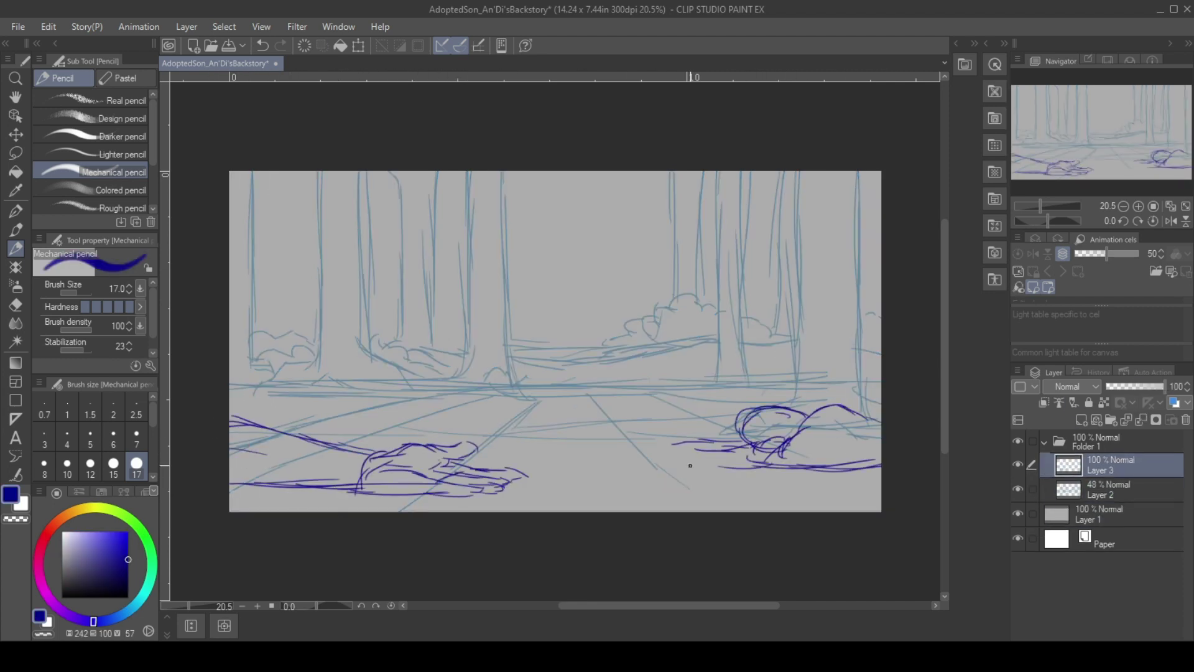
key(ctrl+t)
drag(647, 429, 628, 416)
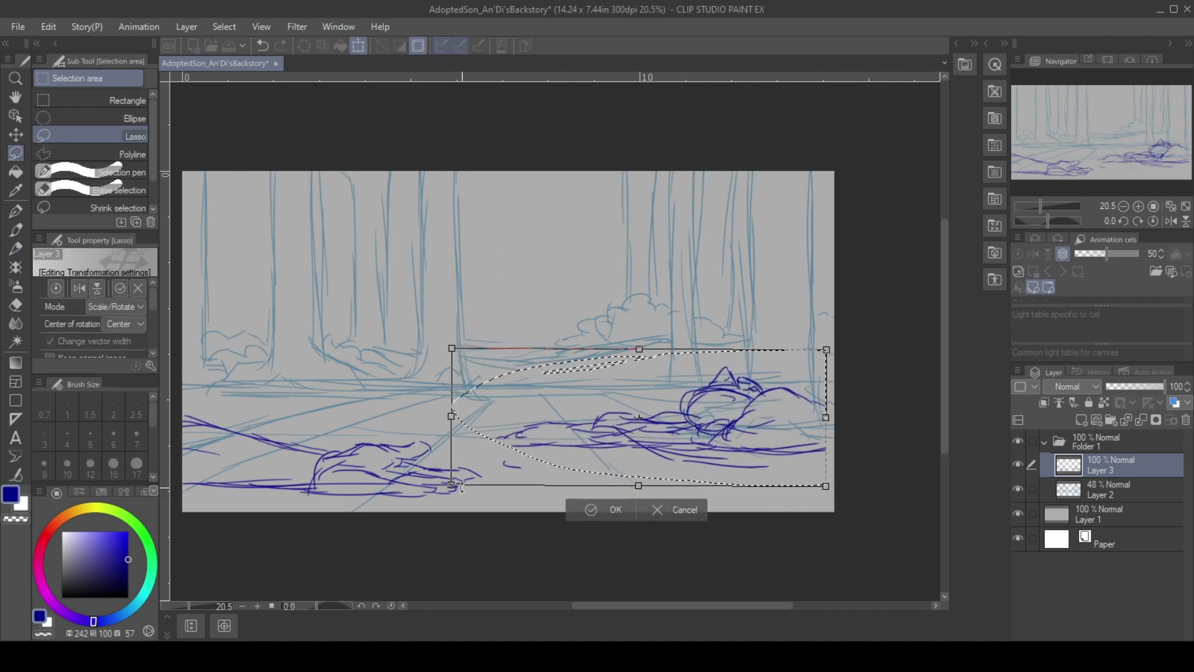
key(Return)
Sketch ground shapes along the left side and a large rounded form in the canvas's lower-right corner.
drag(305, 387, 369, 355)
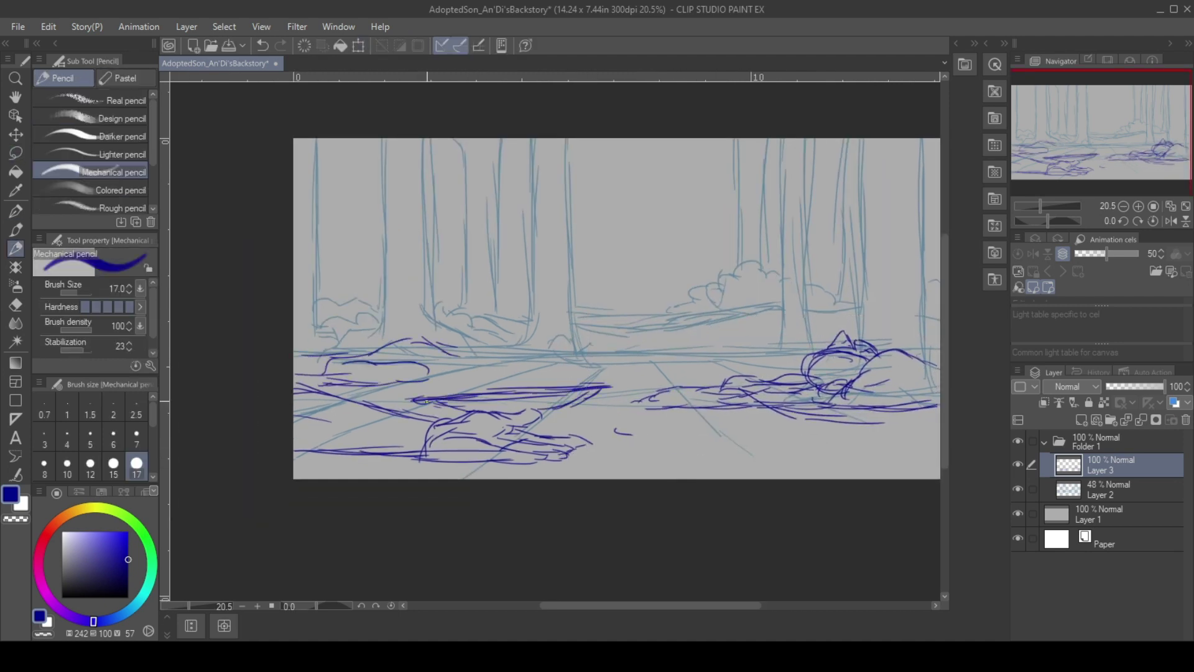
drag(827, 467, 761, 491)
Scale down the lassoed lower-left figure sketch on Layer 3 and clear the selection.
scroll(654, 309, down, 2)
key(m)
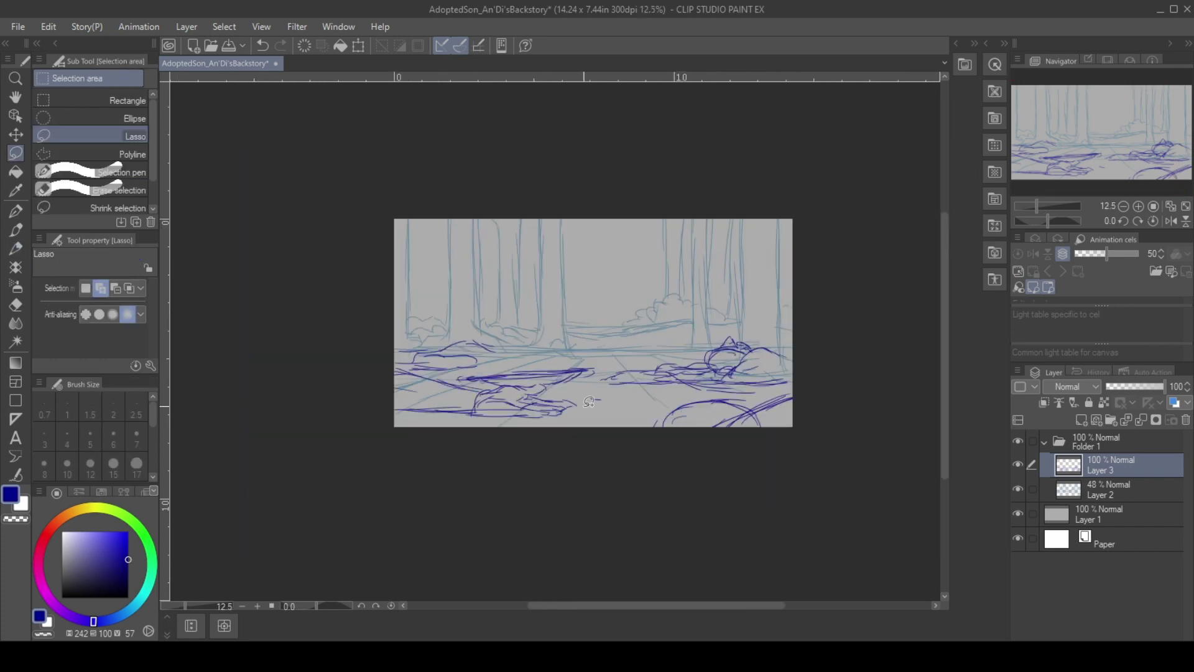
key(ctrl+t)
mouse_move(403, 378)
mouse_down()
mouse_move(404, 420)
mouse_move(463, 404)
mouse_up()
key(Return)
scroll(378, 434, down, 3)
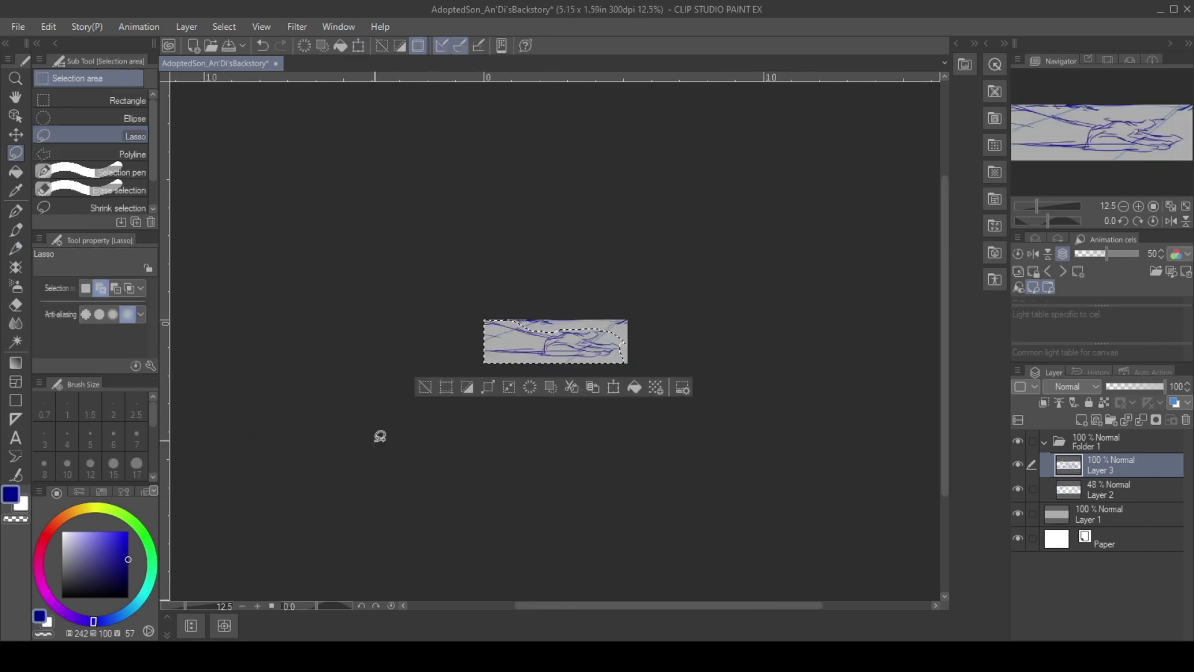
scroll(378, 434, up, 6)
key(ctrl+d)
key(p)
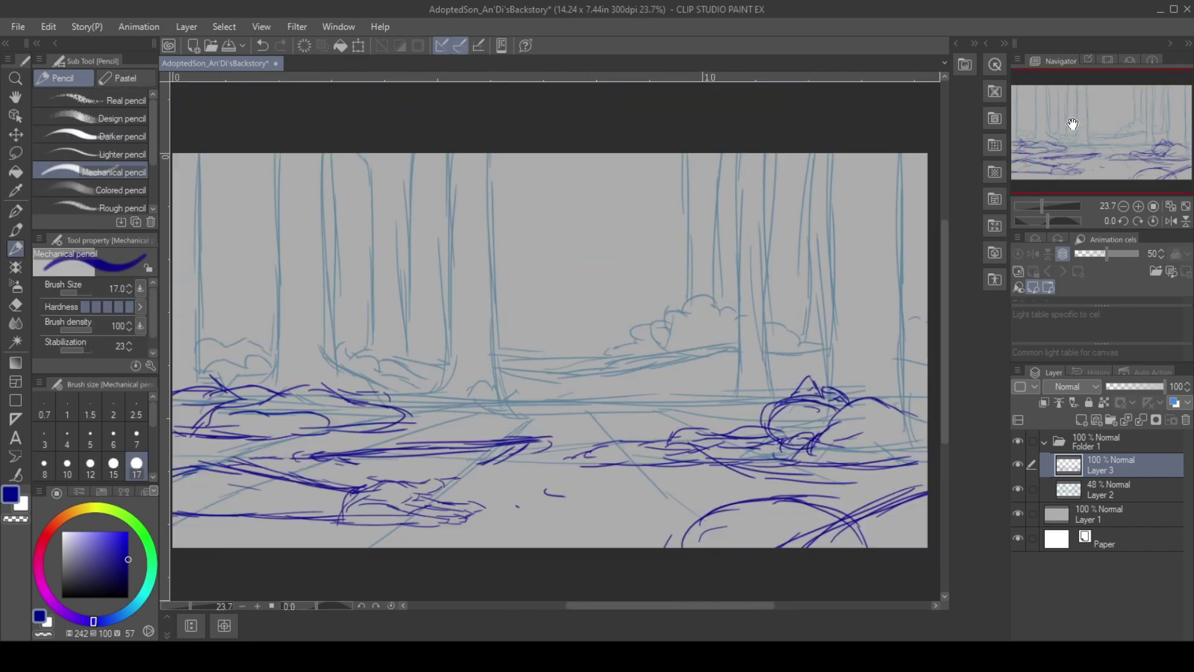
Create a new layer above Layer 3 and sketch a crouching figure's head, torso and legs in purple mid-canvas.
drag(1057, 165, 1049, 169)
key(ctrl+shift+n)
click(63, 613)
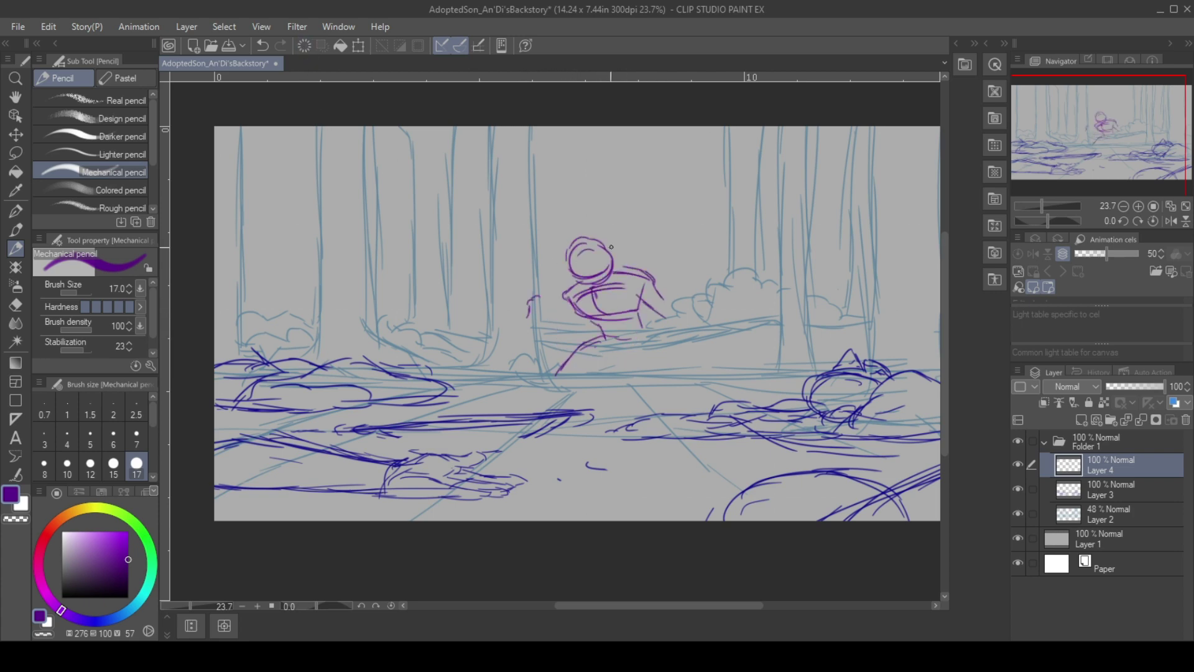
drag(646, 332, 662, 392)
scroll(675, 281, up, 2)
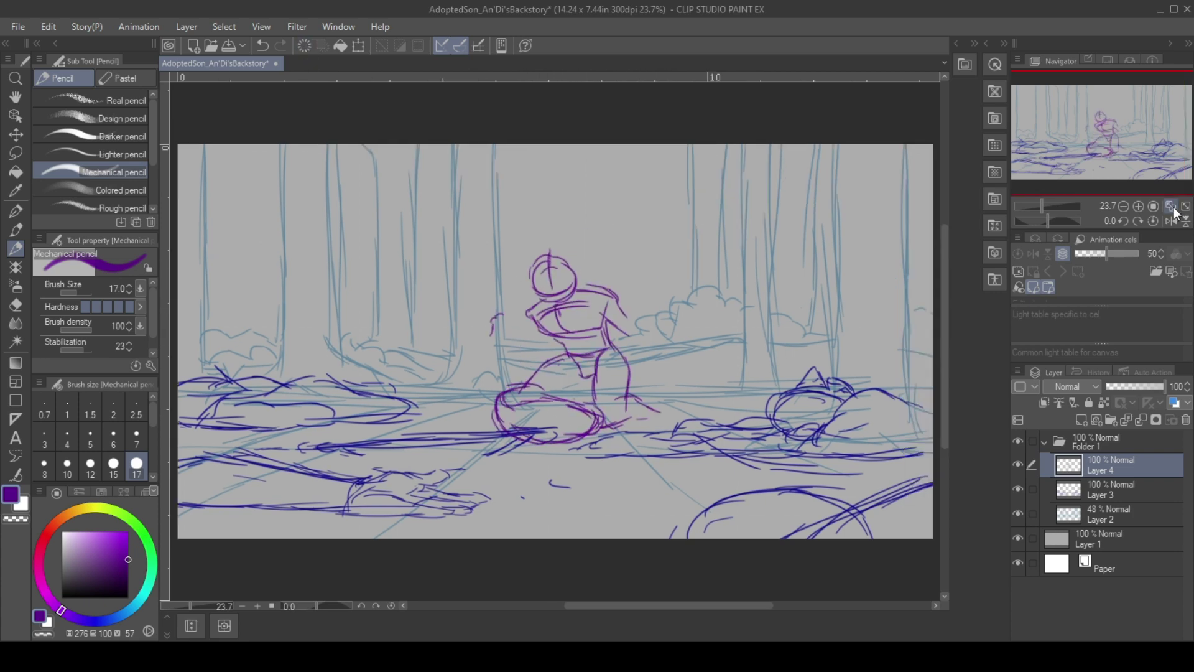
Sketch the figure's tall staff, both arms and hands, and the long tail sweeping towards the right.
drag(461, 444, 471, 216)
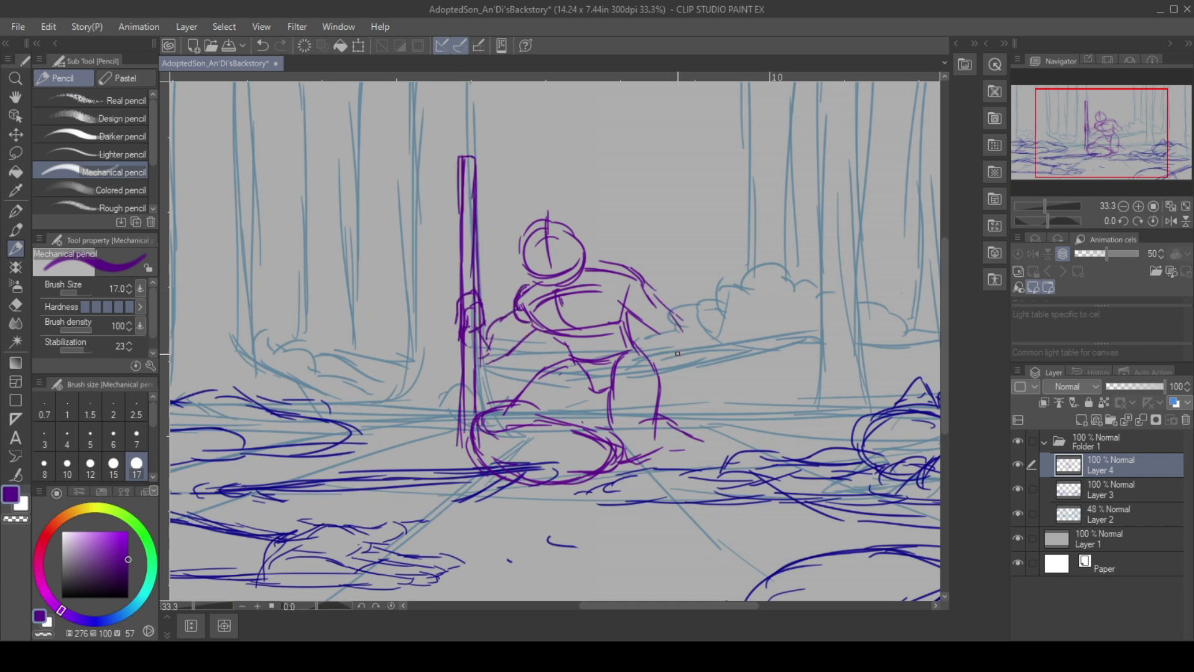
drag(660, 317, 677, 353)
drag(678, 353, 587, 299)
drag(839, 303, 595, 337)
Transform the whole figure sketch on Layer 4 to adjust its placement.
scroll(526, 349, down, 2)
key(ctrl+t)
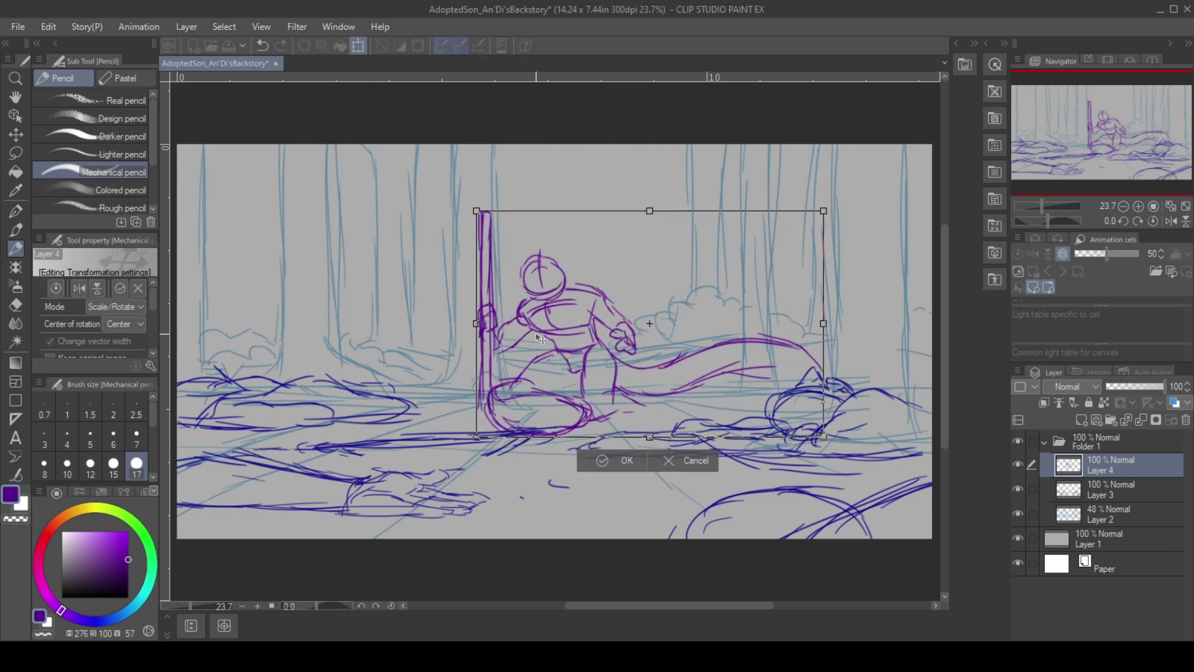
key(Return)
Sketch the figure's feet and the leafy details on the rounded form beside them, and transform the figure sketch again.
scroll(535, 457, up, 2)
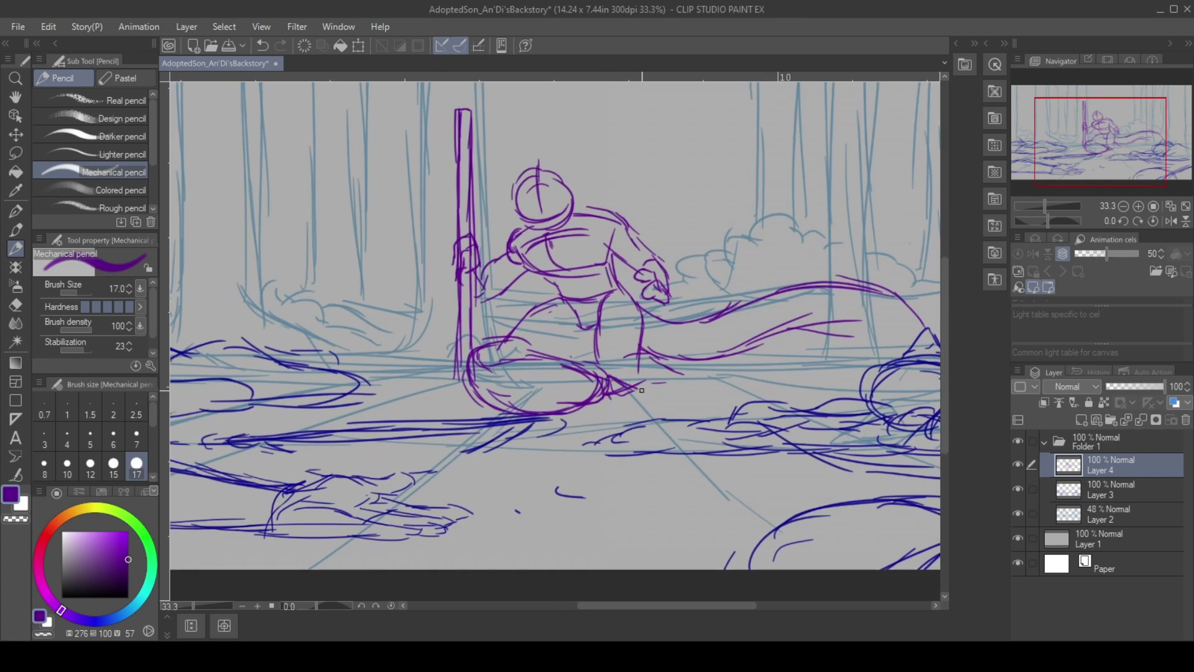
scroll(465, 396, up, 1)
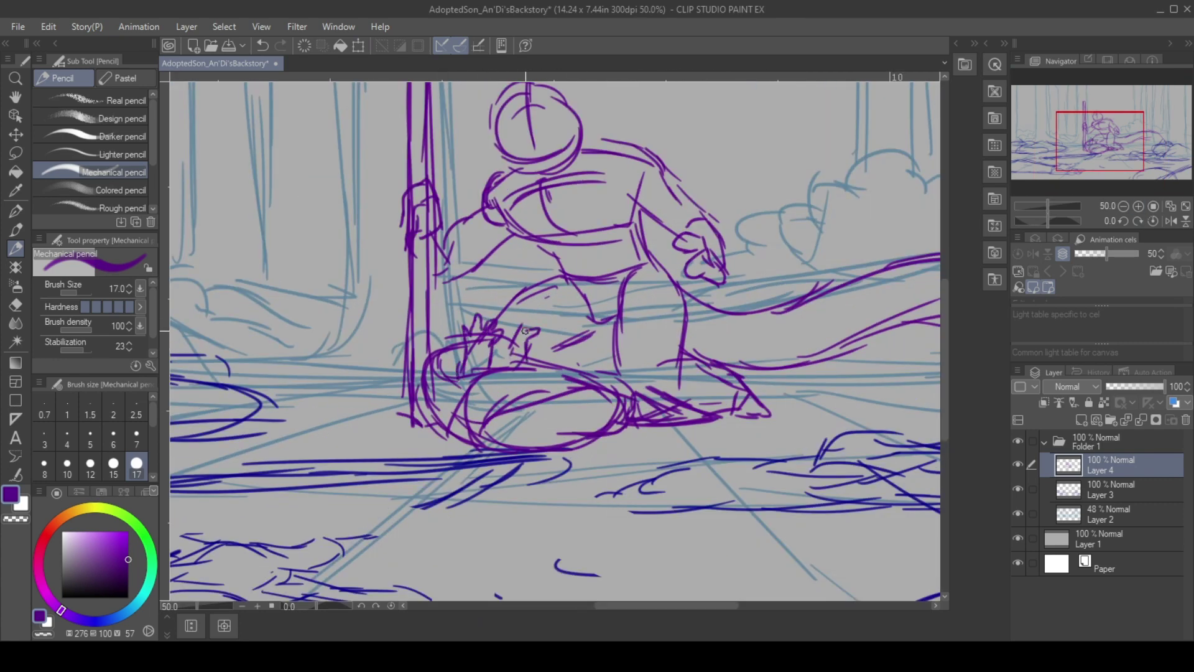
scroll(506, 355, down, 2)
key(ctrl+t)
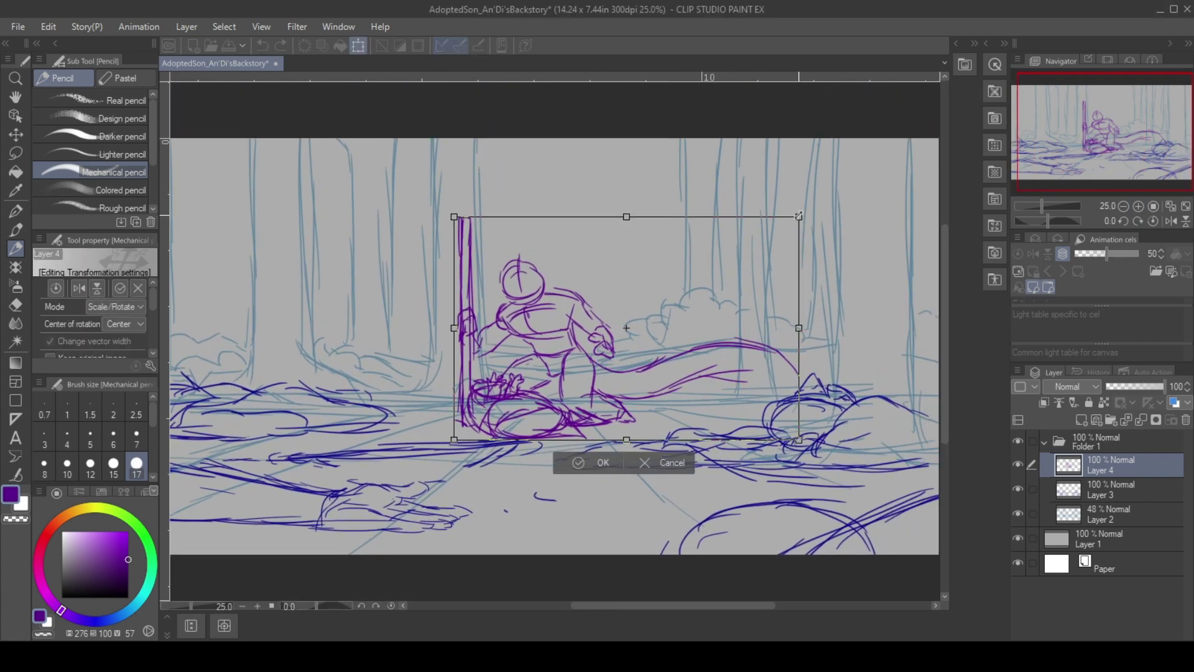
key(Return)
Reduce the mechanical pencil to size 8 and sketch the figure's eyes, nose and mouth.
drag(1095, 142, 1074, 142)
scroll(613, 261, up, 4)
key(bracketleft)
key(bracketleft)
key(bracketleft)
key(bracketleft)
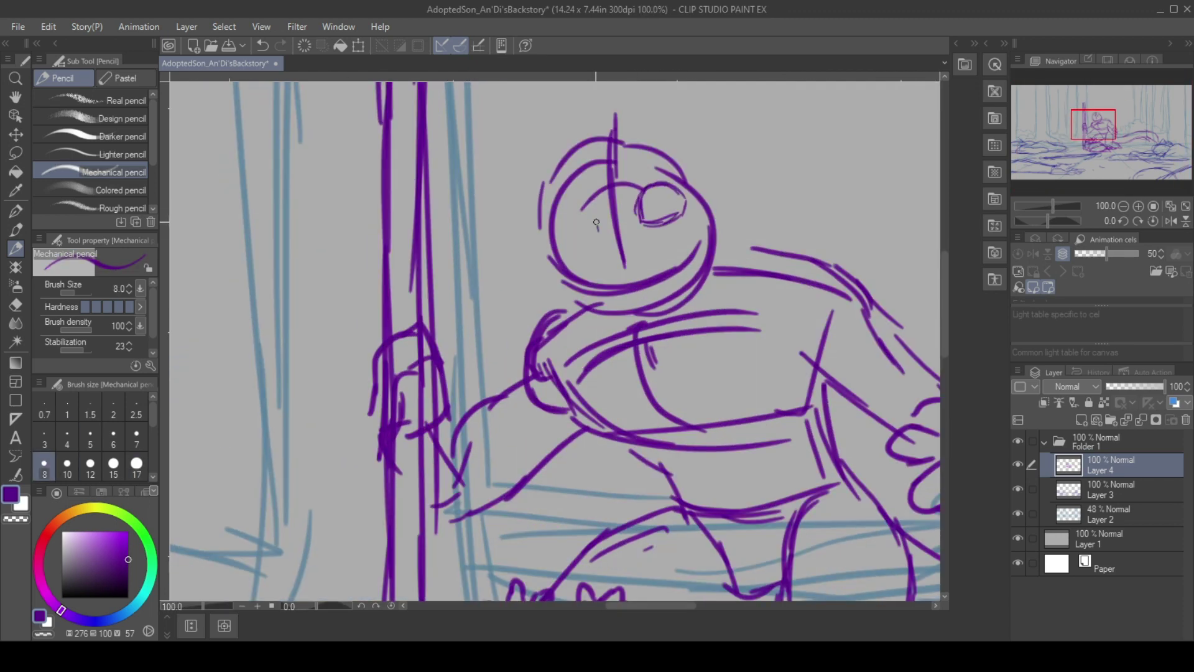
drag(581, 219, 586, 238)
drag(650, 199, 659, 214)
scroll(668, 218, down, 3)
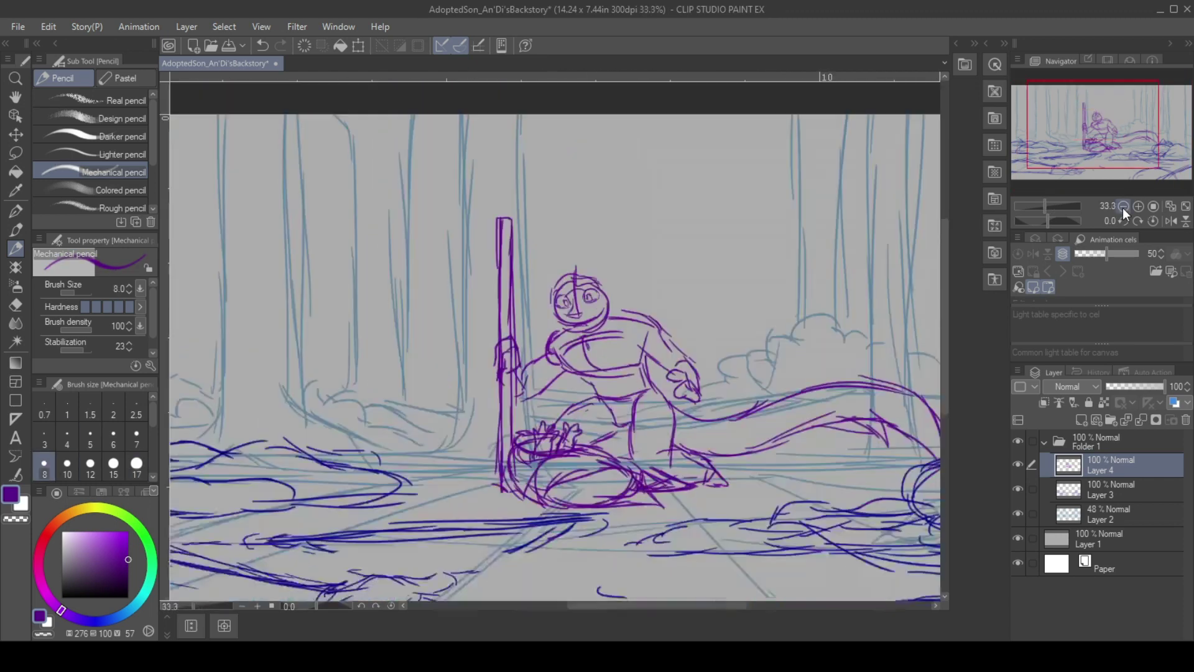
Sketch the figure's hair, pointed ear and cheek outline with the pencil at size 10.
scroll(621, 236, up, 3)
drag(597, 193, 619, 217)
key(e)
key(p)
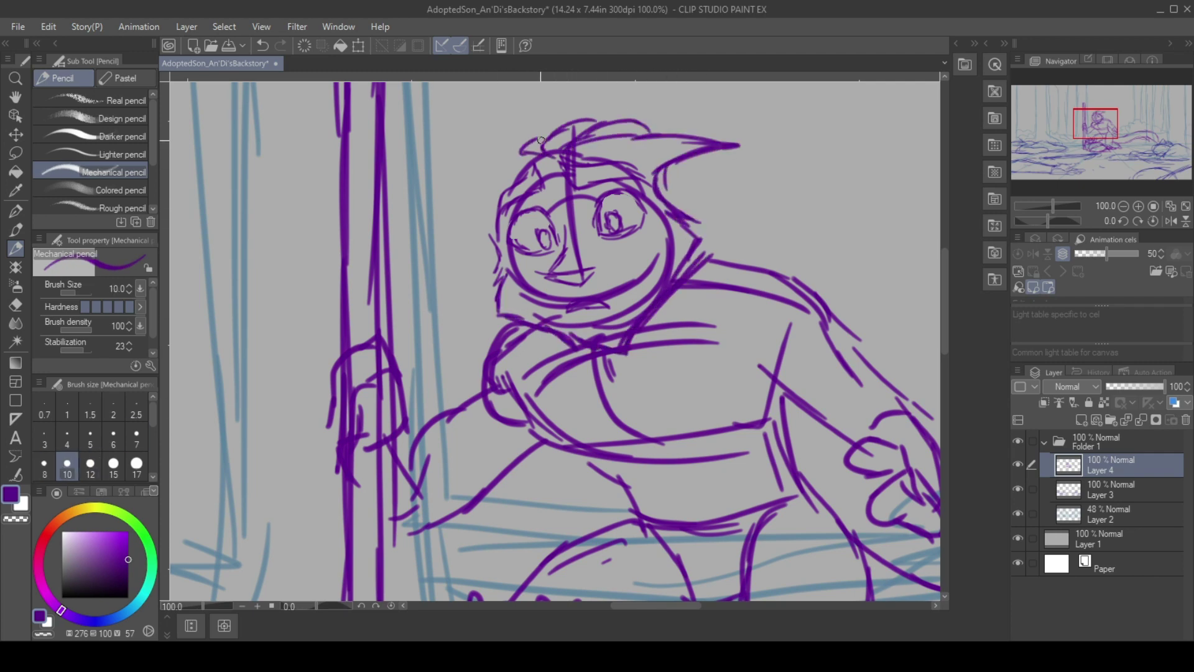
Refine the figure's ears, hair and pupils, and add clothing lines around the neck and chest.
scroll(701, 208, down, 2)
scroll(621, 249, up, 2)
key(e)
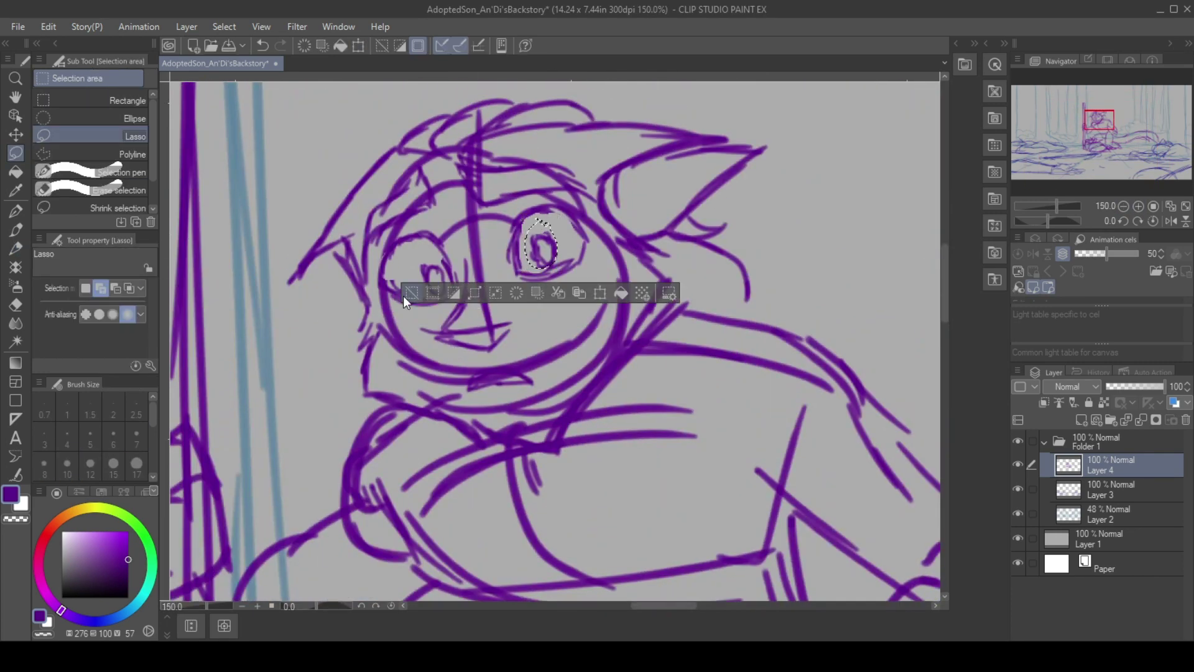
key(p)
scroll(684, 311, up, 2)
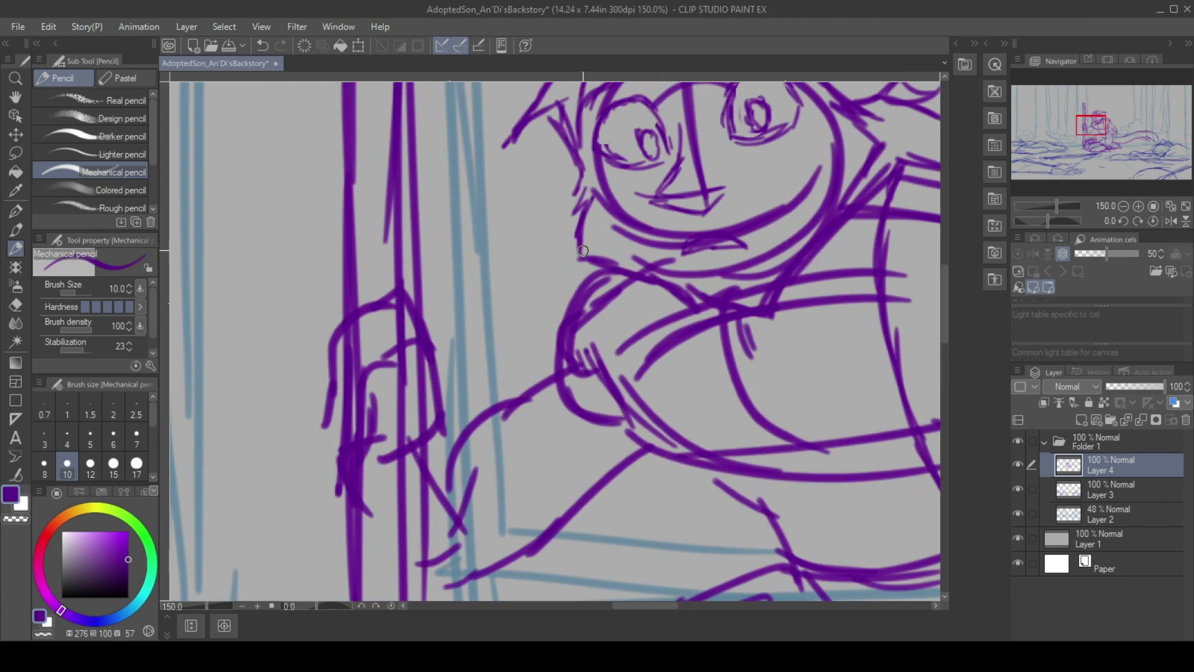
Detail the figure's collar, tunic and sleeves, and redraw the hand gripping the staff.
mouse_move(1099, 126)
mouse_down()
mouse_move(1078, 134)
mouse_move(1088, 130)
mouse_up()
scroll(1094, 127, down, 3)
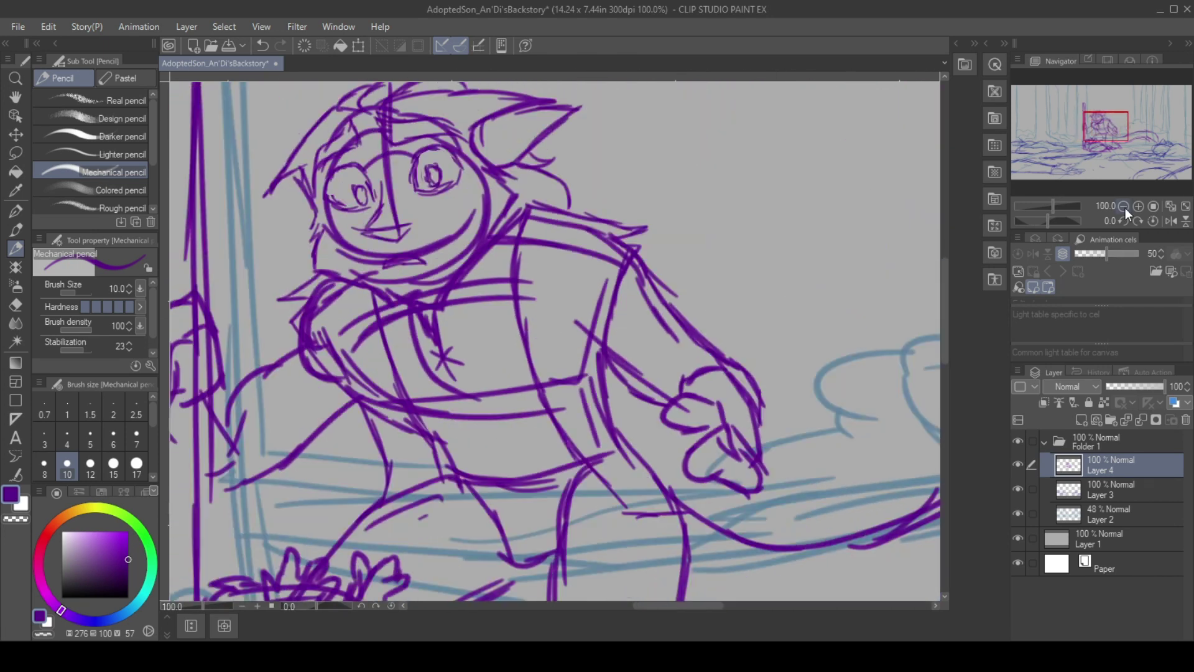
drag(341, 371, 355, 405)
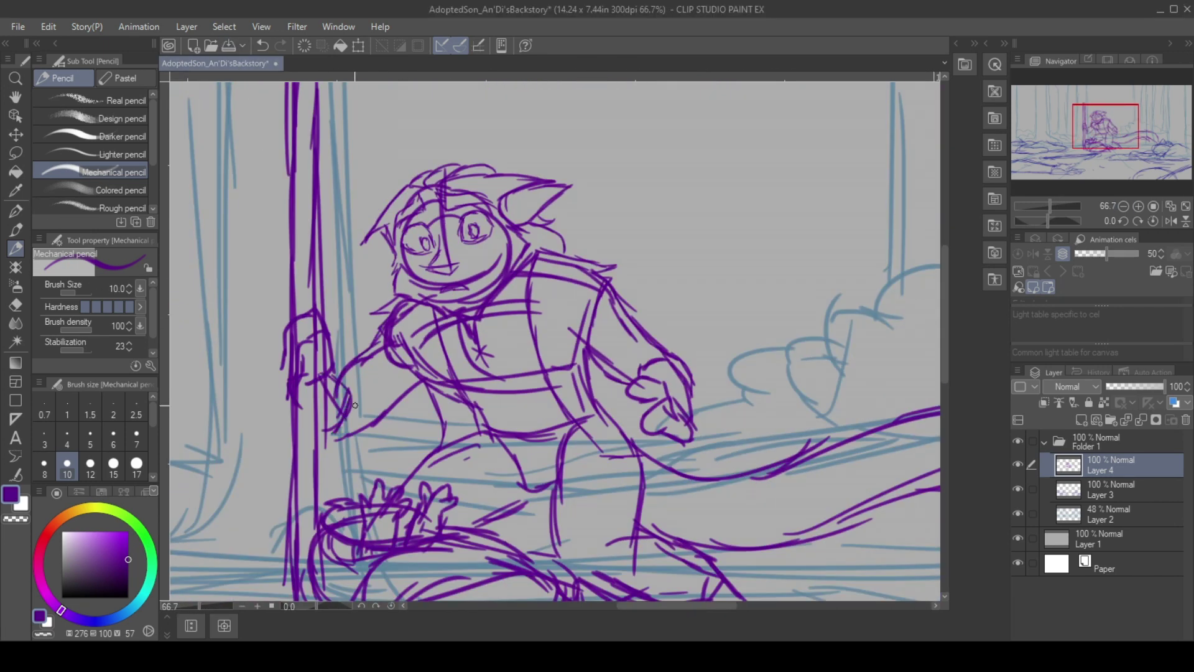
scroll(585, 224, up, 1)
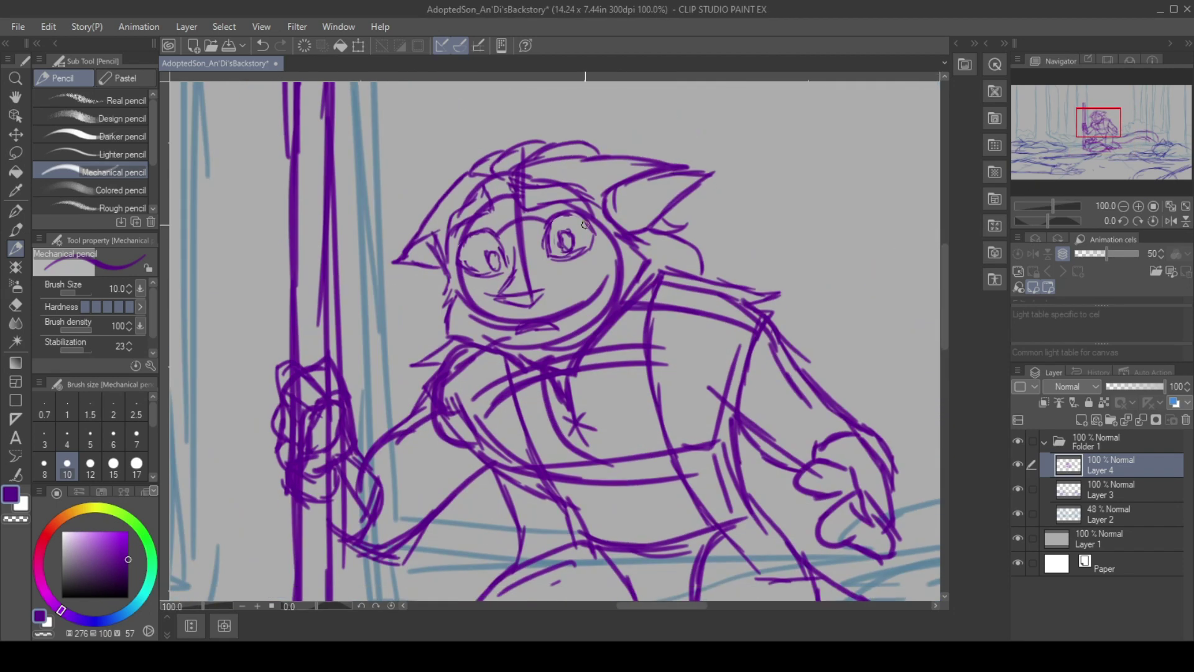
Sketch a band wrapped around the figure's long tail near its highest point and clean up the surrounding lines.
drag(1091, 122, 1098, 135)
drag(671, 269, 644, 288)
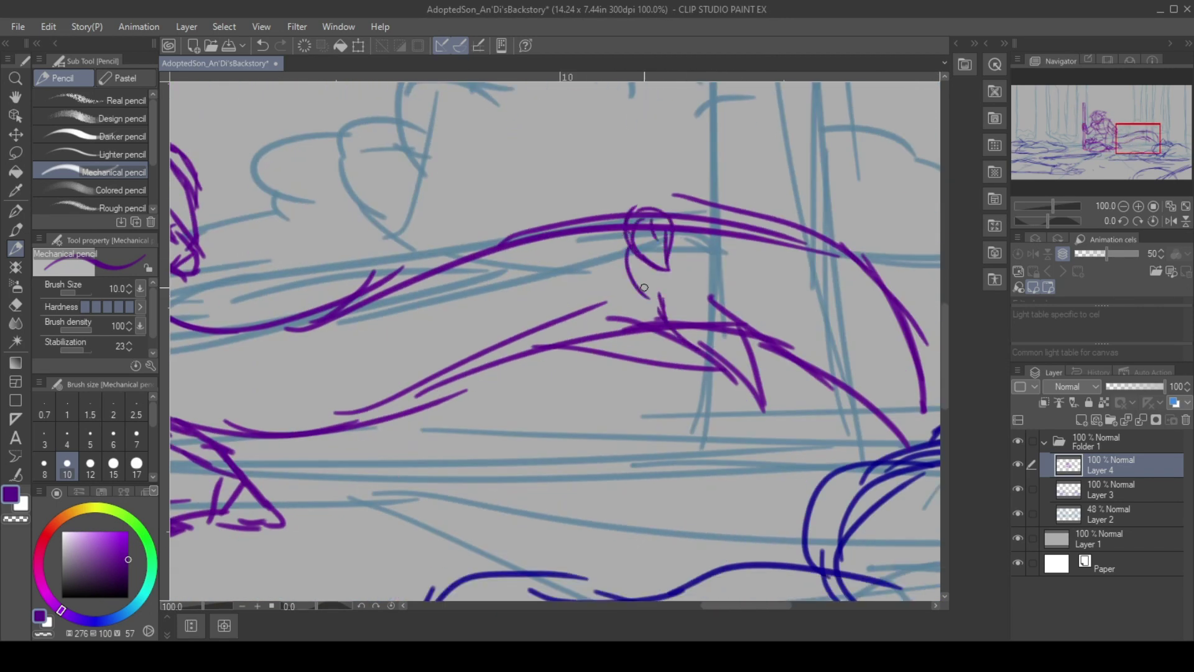
mouse_move(1104, 144)
mouse_down()
mouse_move(1091, 135)
mouse_move(1101, 143)
mouse_up()
key(e)
key(p)
key(ctrl+0)
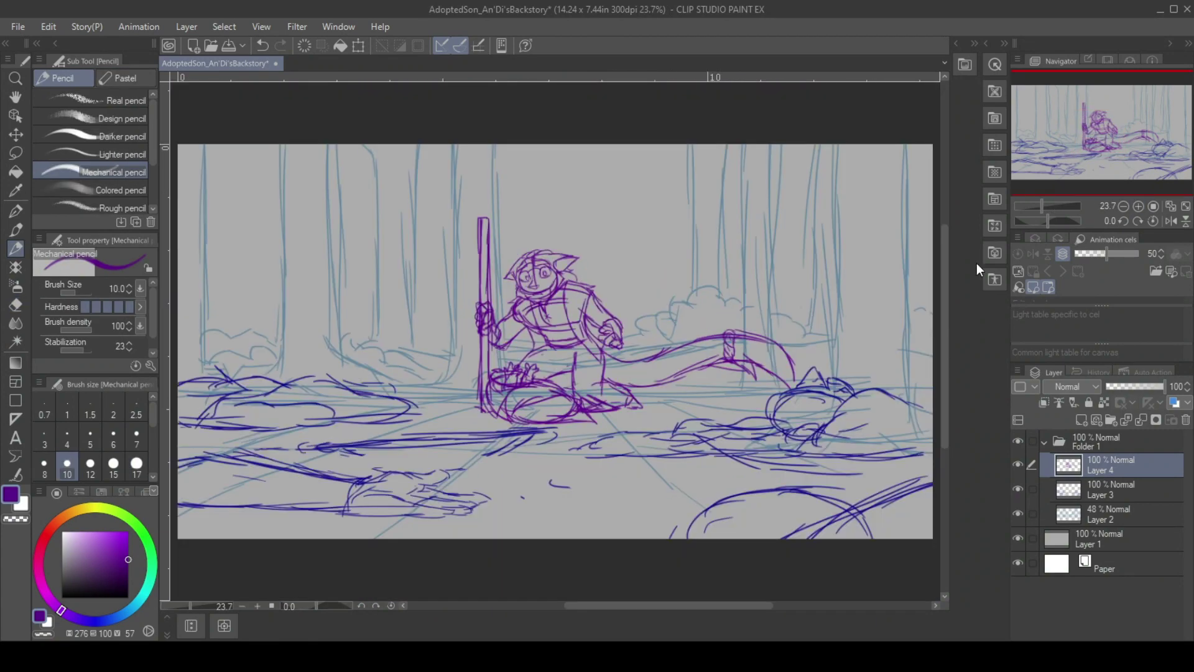
Refine the figure's legs and feet, and scale the figure sketch down slightly.
key(ctrl+alt+0)
scroll(553, 342, down, 3)
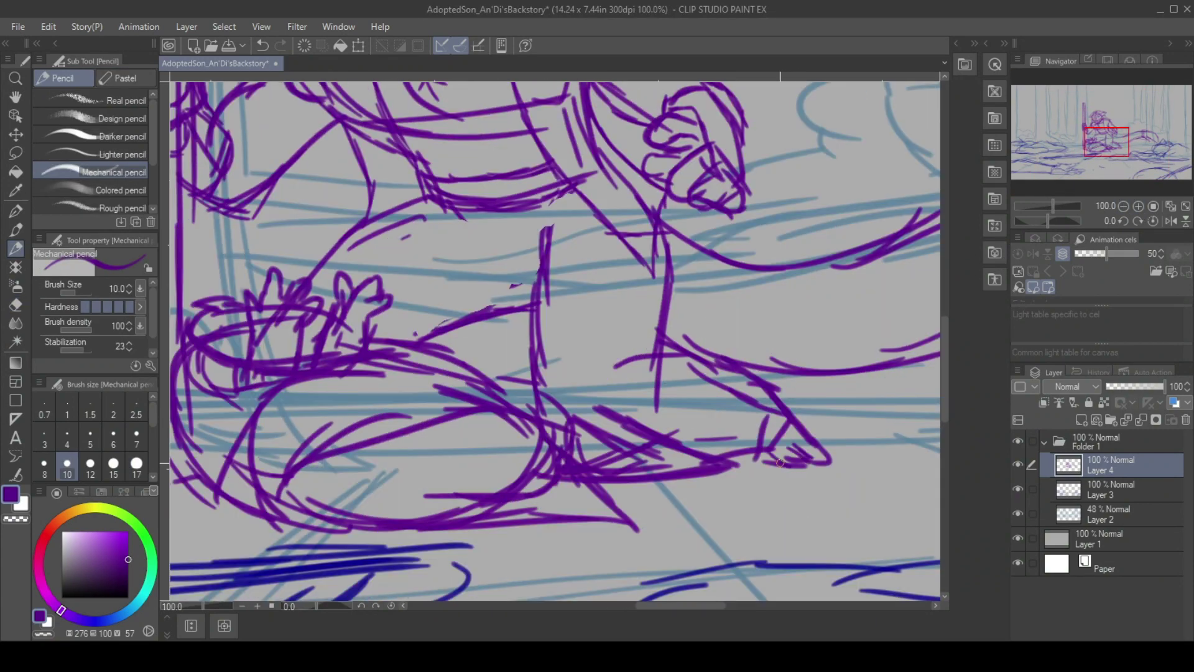
key(ctrl+0)
key(ctrl+t)
drag(800, 211, 781, 222)
key(Return)
Switch to Layer 3 and sketch grass tufts and small ground marks in dark blue across the clearing.
ctrl+shift+click(699, 466)
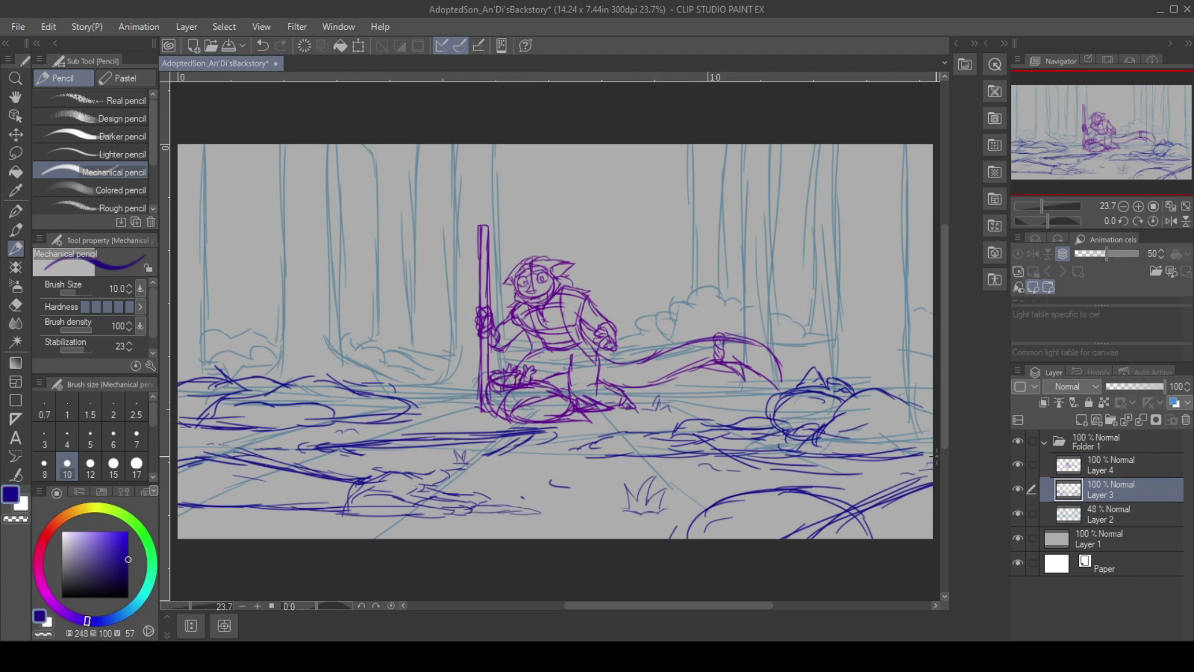
Set up an inking layer in a new folder, hide Layer 4, dim Folder 1 to 43%, and start inking with a black Real G-Pen at size 30.
key(F5)
key(ctrl+alt+0)
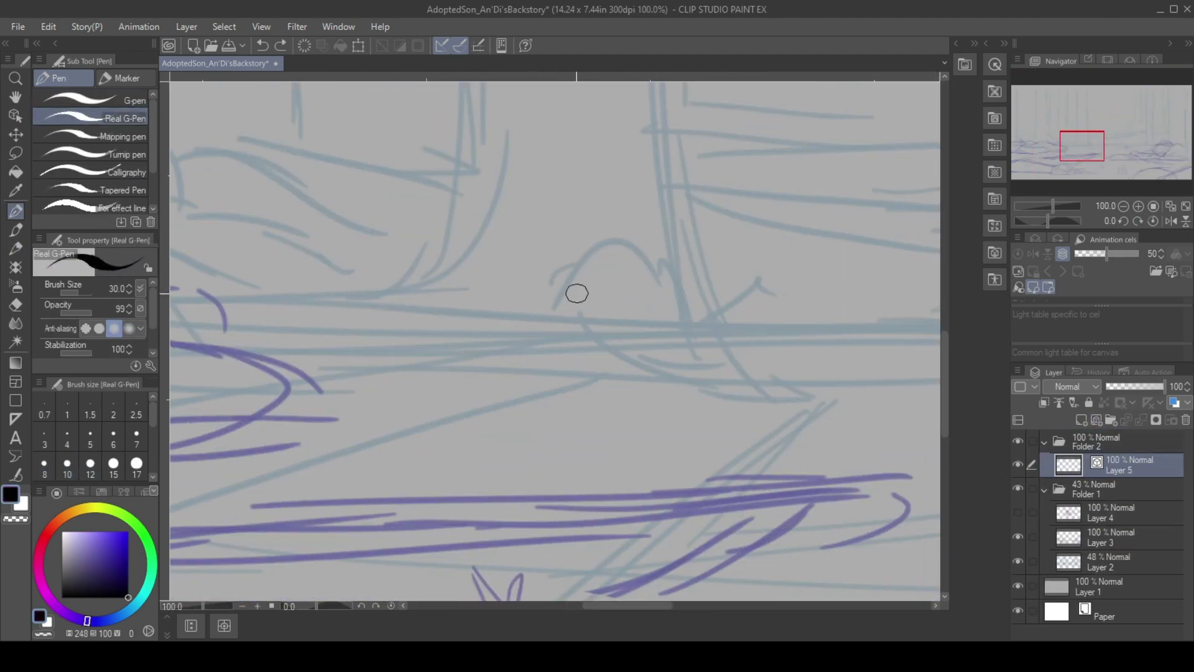
scroll(723, 390, up, 5)
scroll(426, 234, left, 10)
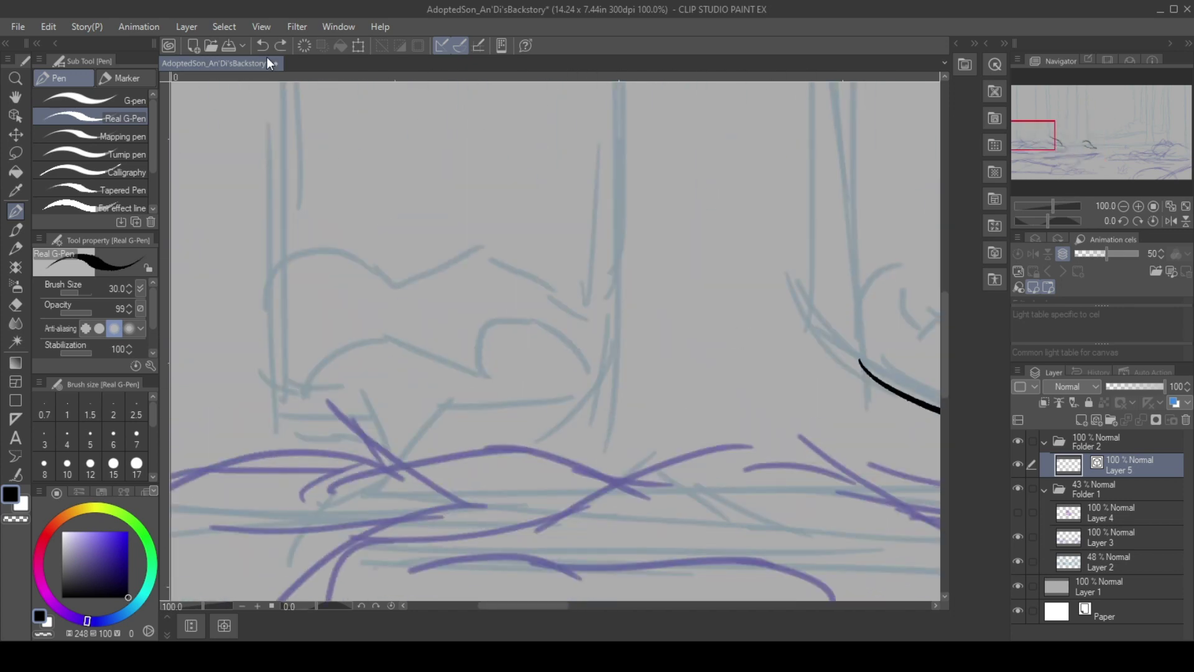
Ink the leftmost tree's trunk and roots and the left edge of the second tree's trunk.
scroll(538, 405, down, 1)
scroll(554, 408, down, 1)
drag(555, 550, 543, 135)
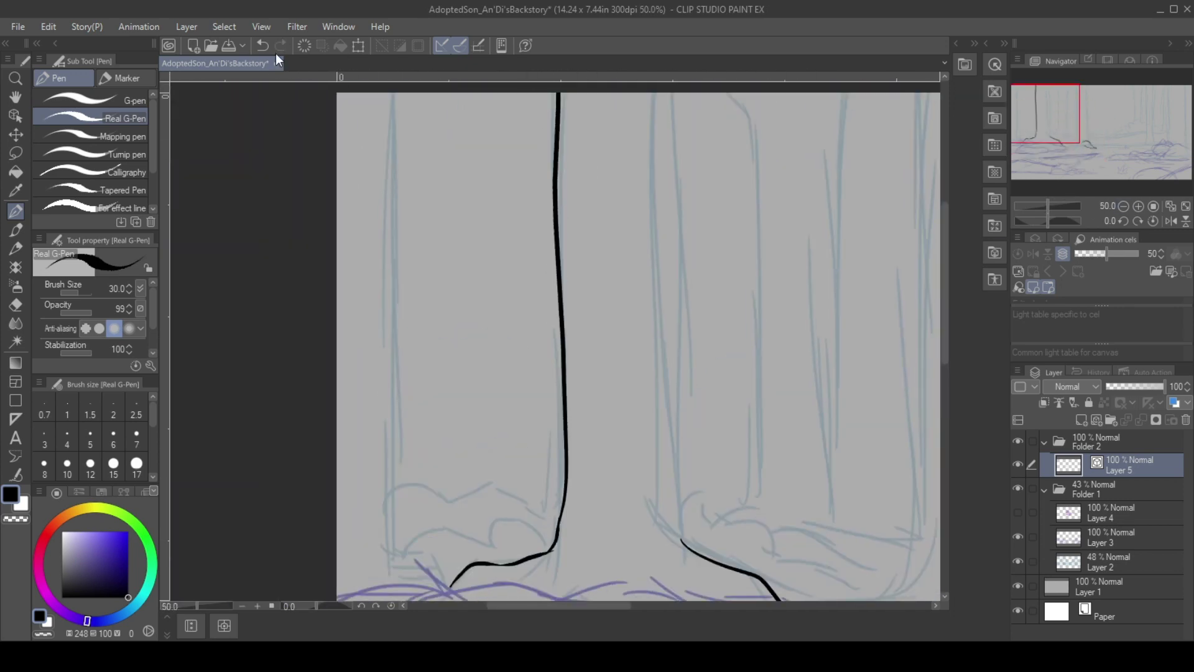
drag(658, 514, 676, 95)
scroll(676, 124, down, 1)
scroll(560, 342, up, 1)
drag(470, 453, 514, 482)
scroll(560, 342, down, 1)
drag(525, 429, 516, 123)
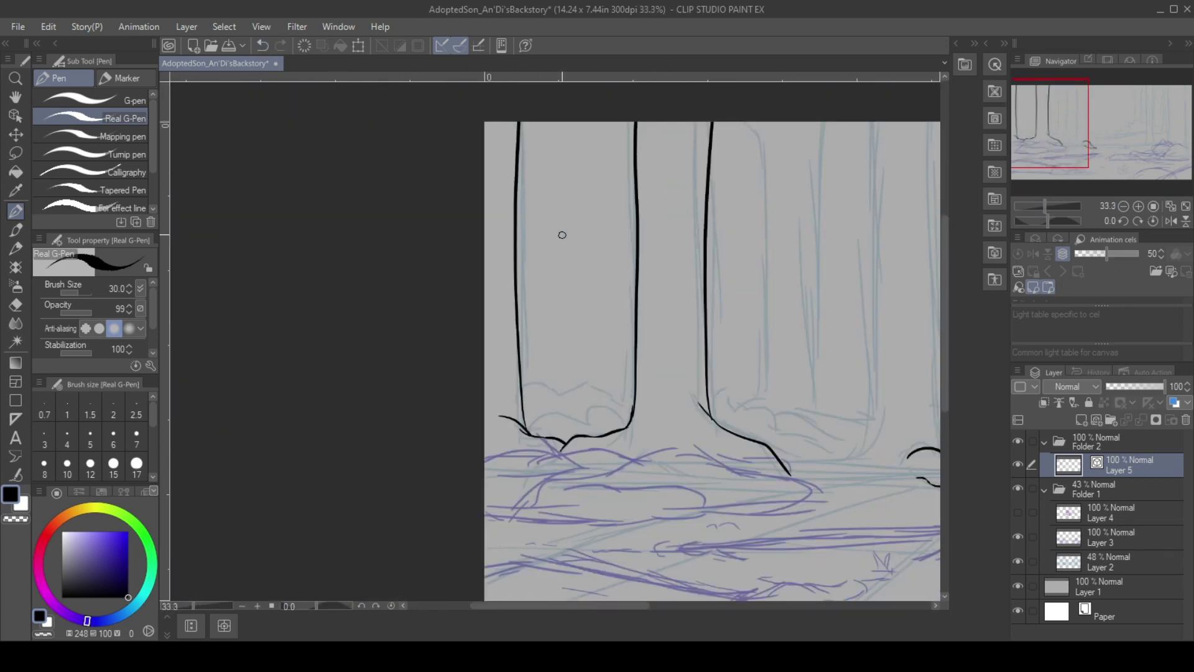
Ink the remaining trunk edges of the left tree group and the trunk and roots of the right-hand tree.
scroll(561, 235, up, 1)
scroll(621, 280, right, 5)
scroll(693, 311, up, 1)
drag(735, 286, 692, 311)
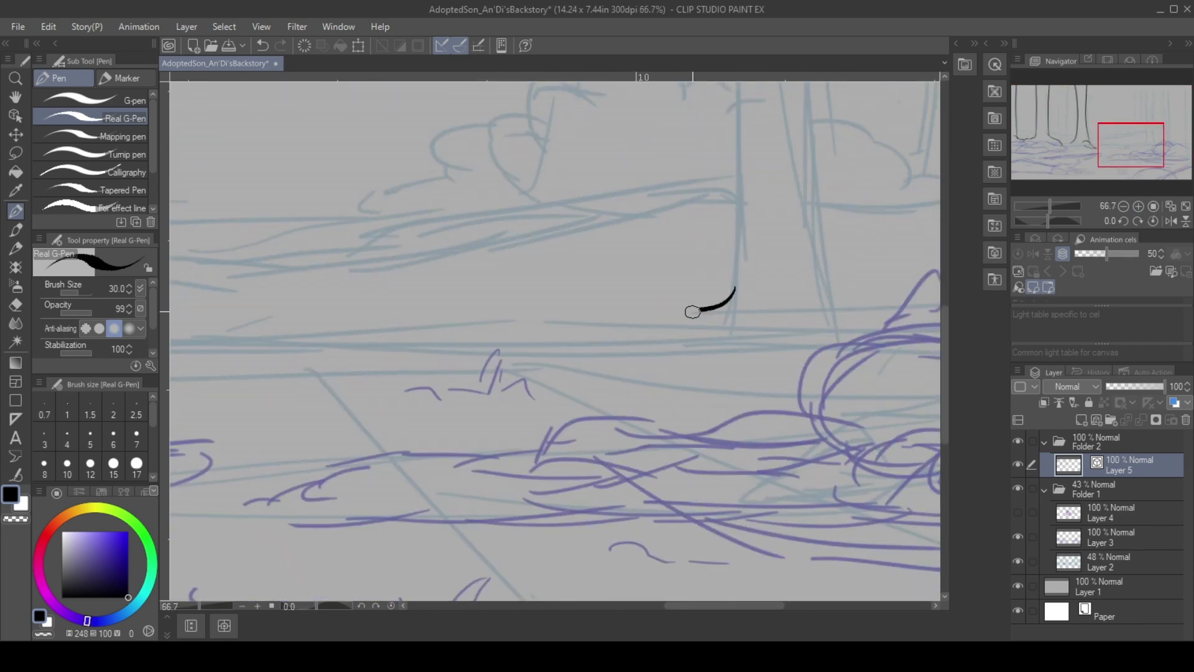
scroll(834, 337, up, 5)
scroll(680, 186, down, 3)
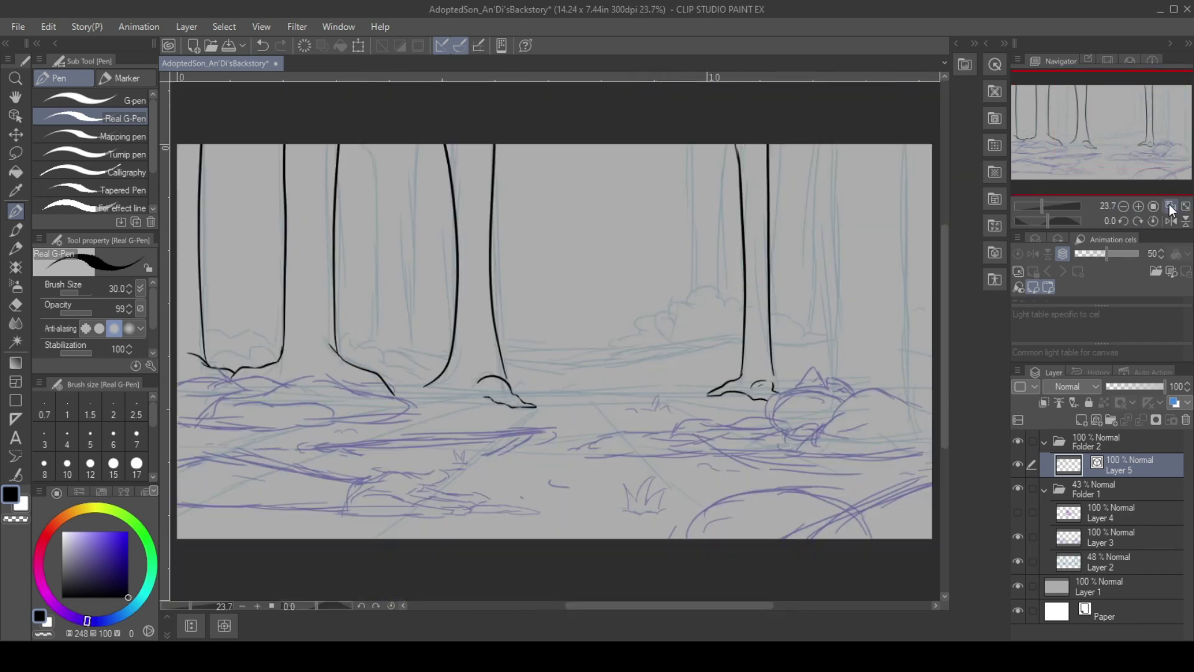
Ink the connecting roots, the horizontal ground line between the trees, and small grass tufts along it.
drag(1113, 143, 1119, 141)
scroll(547, 311, up, 2)
drag(487, 323, 537, 300)
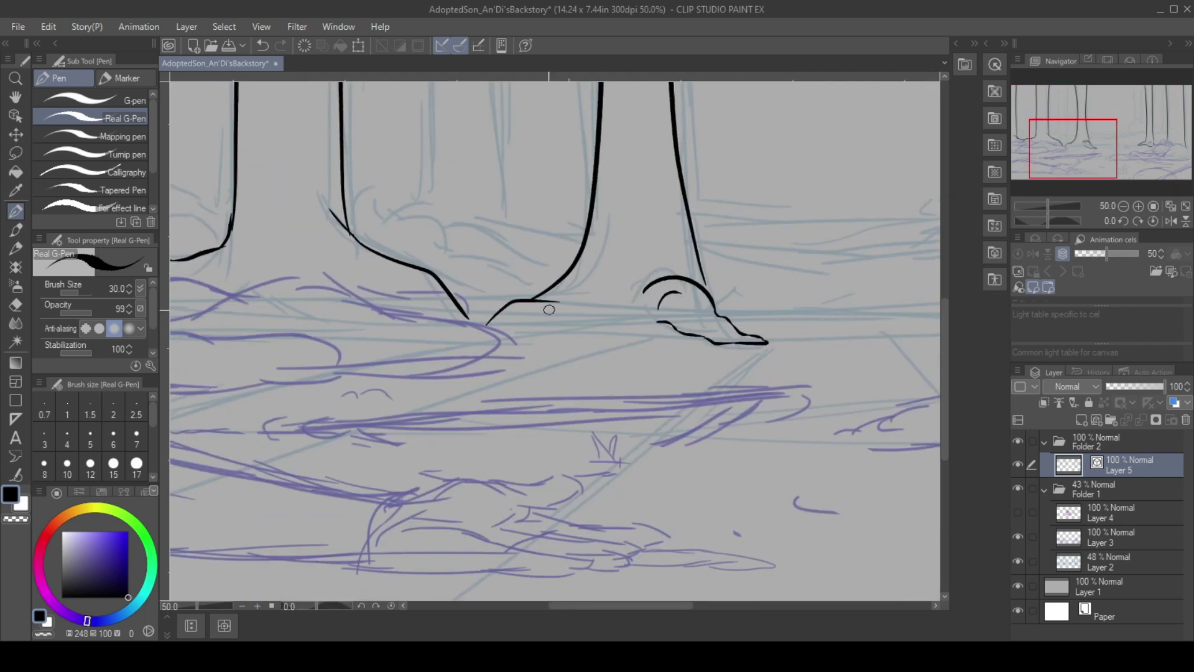
scroll(735, 317, right, 5)
drag(403, 293, 683, 294)
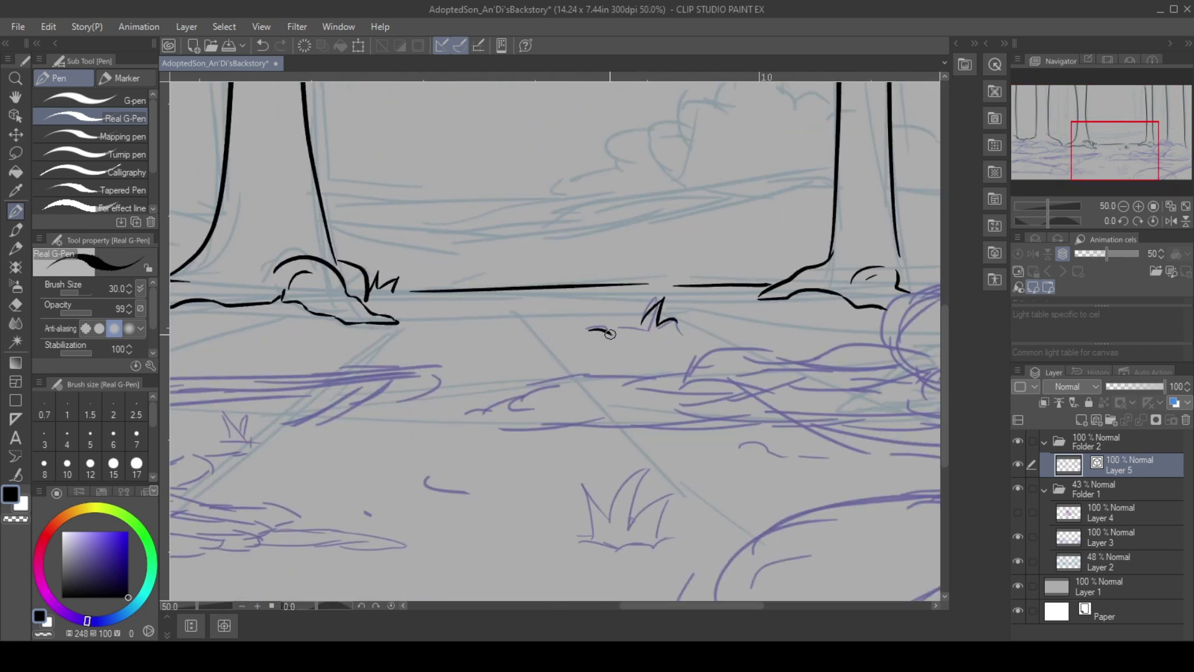
Organize the line art into layers named bg, midground and foreground, and ink grass and ground marks in the foreground.
scroll(609, 334, down, 3)
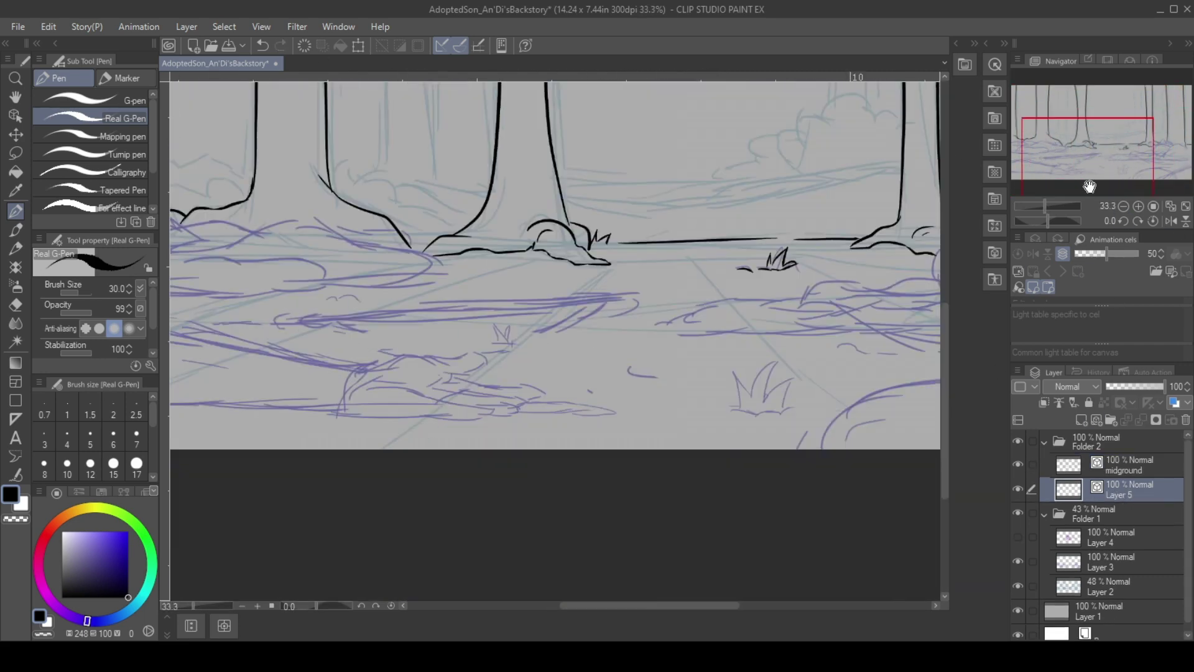
drag(1089, 187, 1104, 194)
scroll(520, 377, up, 2)
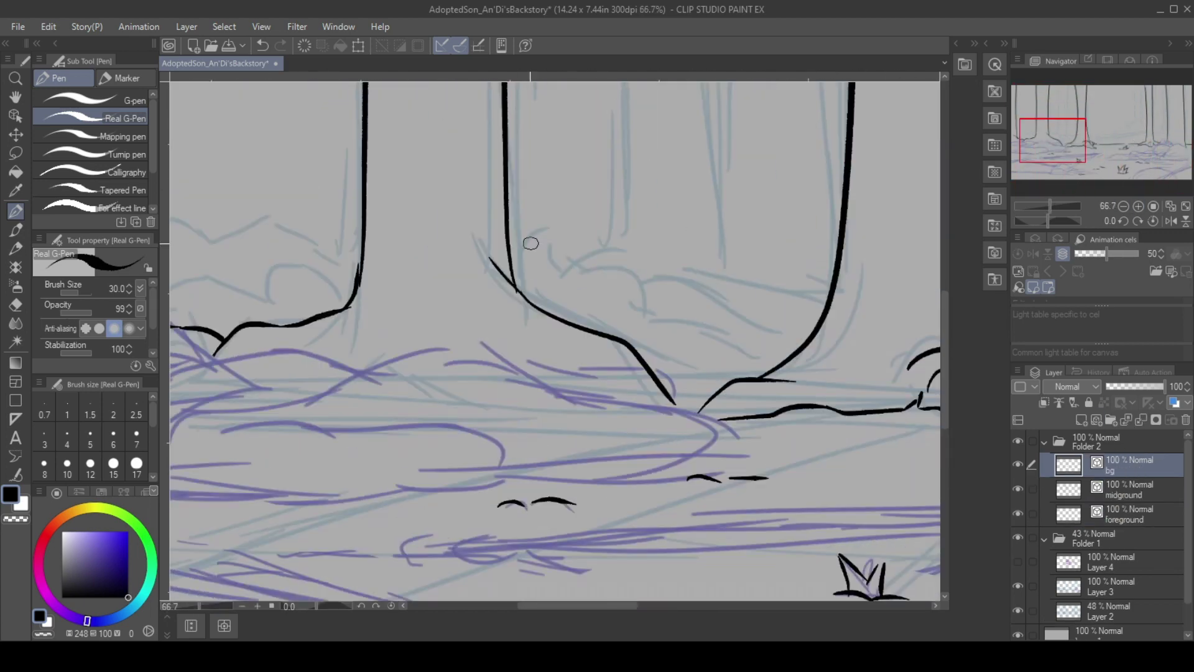
Ink the hill line and the rounded bushes between the trees on the bg layer with the pen at size 20.
click(44, 443)
drag(600, 274, 774, 360)
drag(427, 348, 627, 323)
mouse_move(1082, 134)
mouse_down()
mouse_move(1081, 115)
mouse_move(1147, 135)
mouse_up()
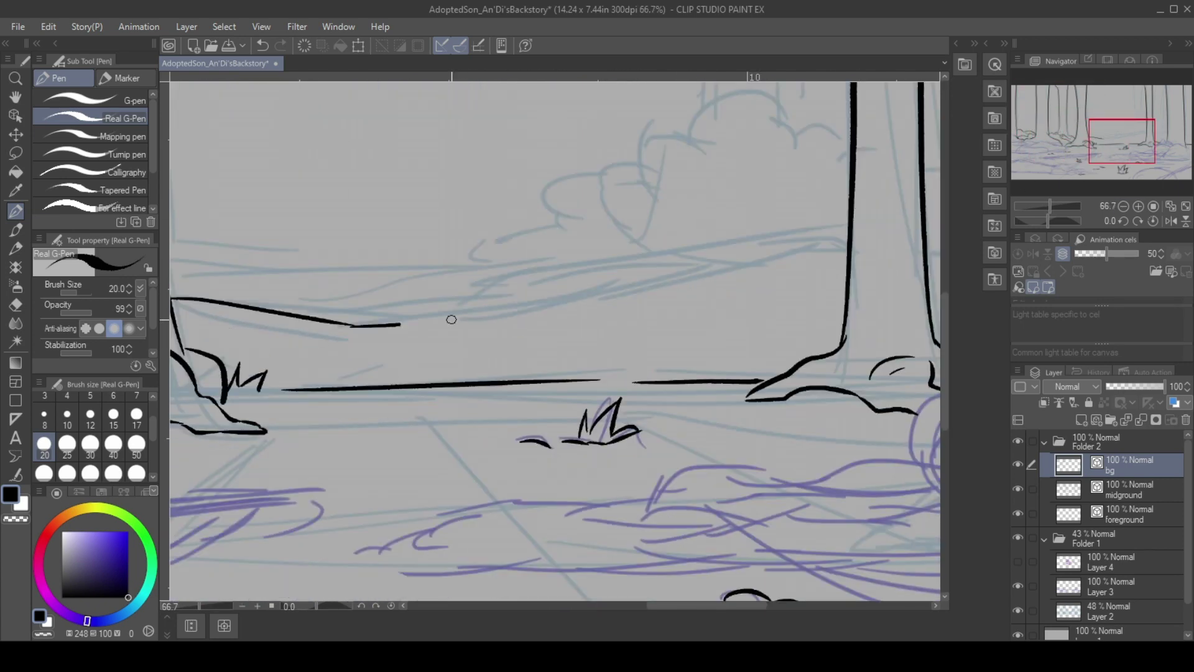
drag(452, 319, 721, 261)
scroll(721, 250, up, 2)
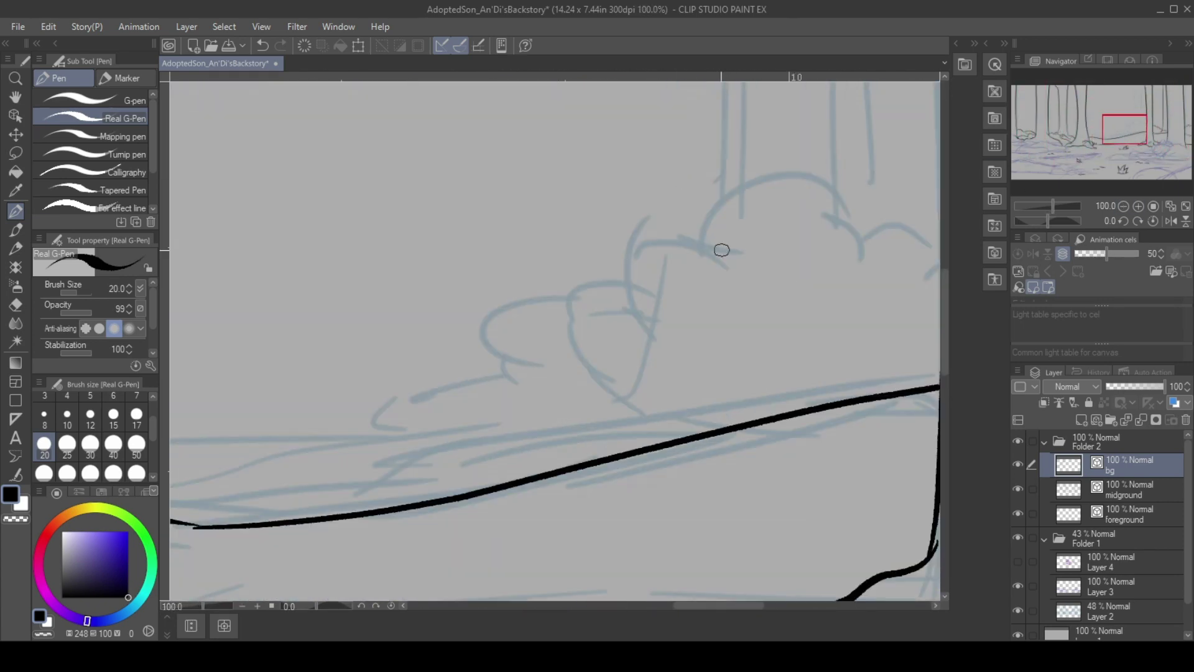
drag(712, 318, 639, 340)
click(1154, 206)
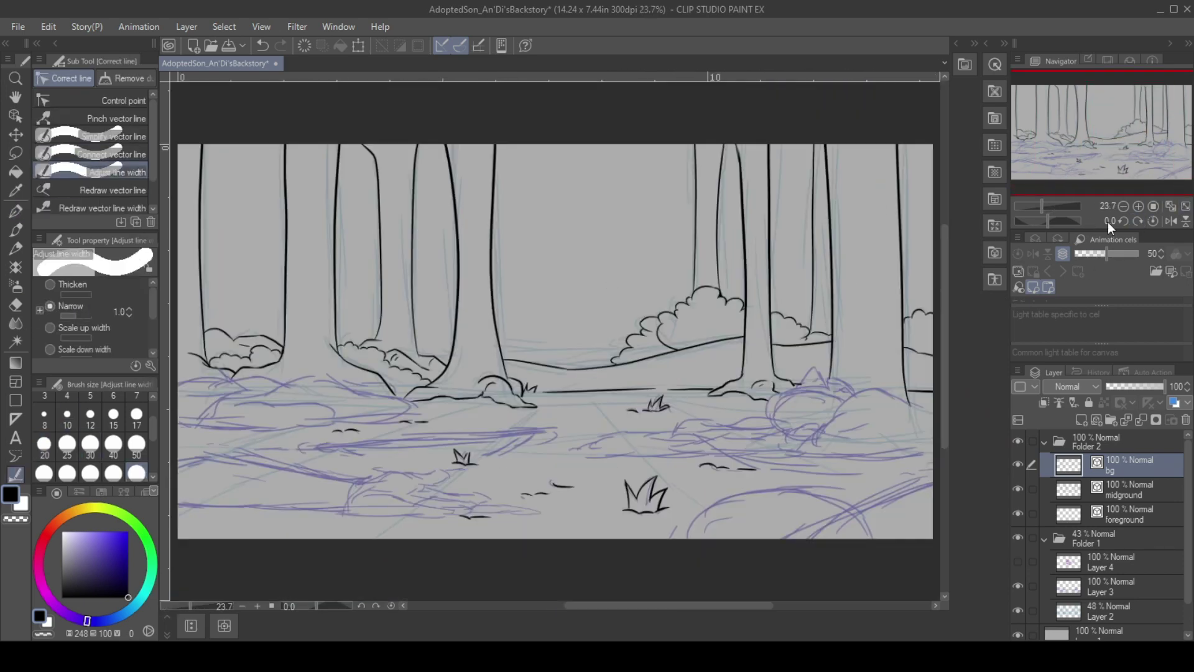
Add a new vector layer above bg, hide Layer 2, and ink the outstretched foreground hand and its fingers.
scroll(1107, 222, up, 3)
scroll(1115, 222, down, 3)
key(ctrl+shift+n)
scroll(1095, 446, down, 1)
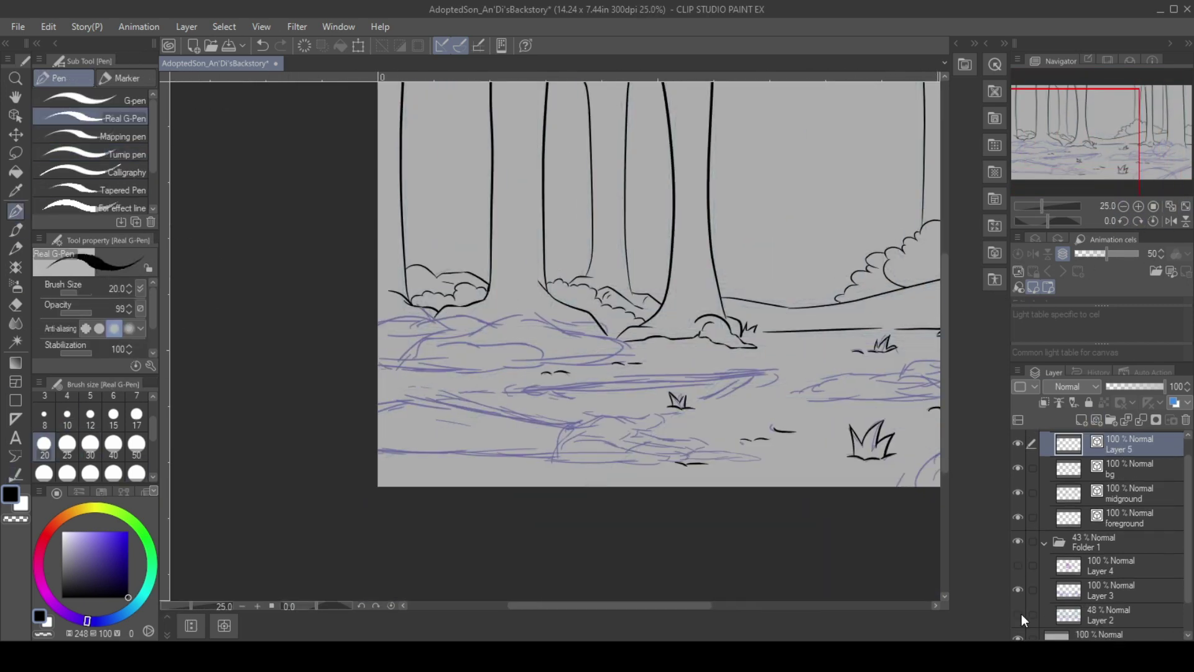
scroll(809, 559, up, 3)
drag(650, 326, 600, 274)
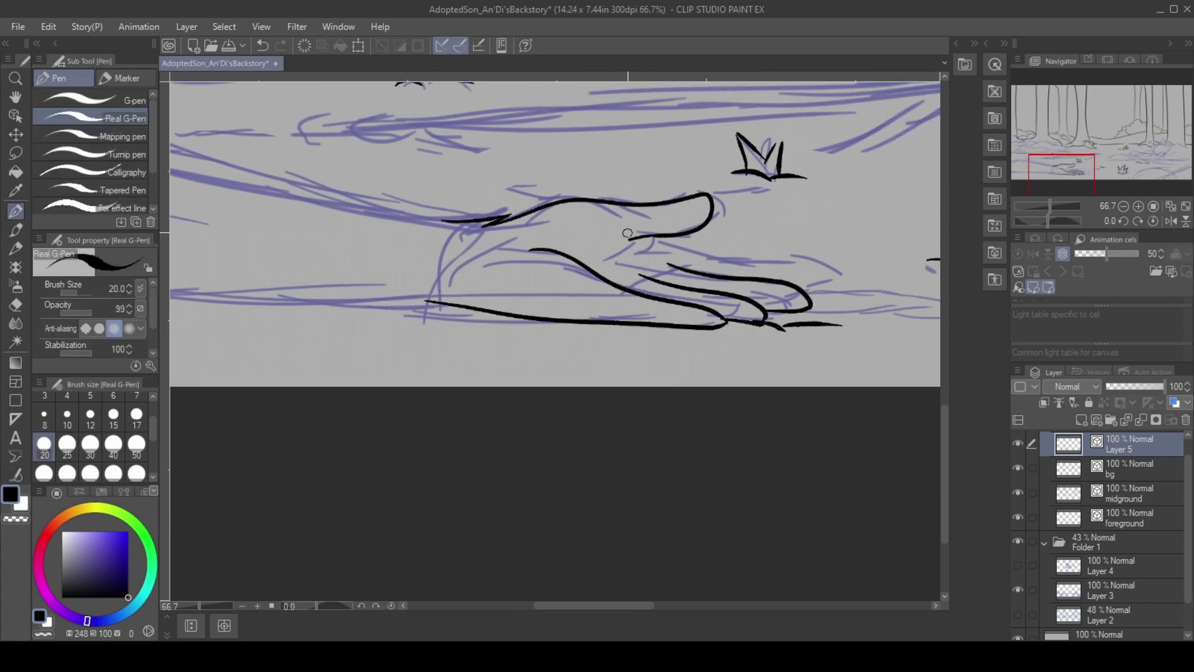
key(ctrl+t)
key(Return)
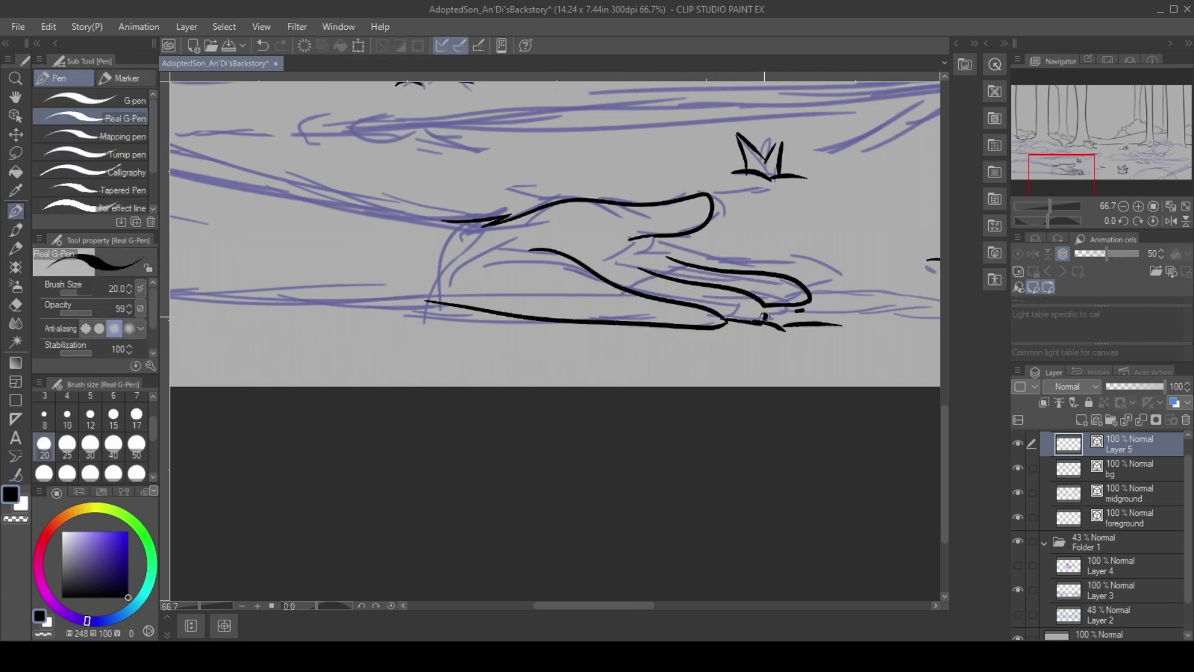
Ink the foreground arm with its jagged cuff and, at brush size 25, the fallen body beside the left trees.
drag(184, 288, 464, 422)
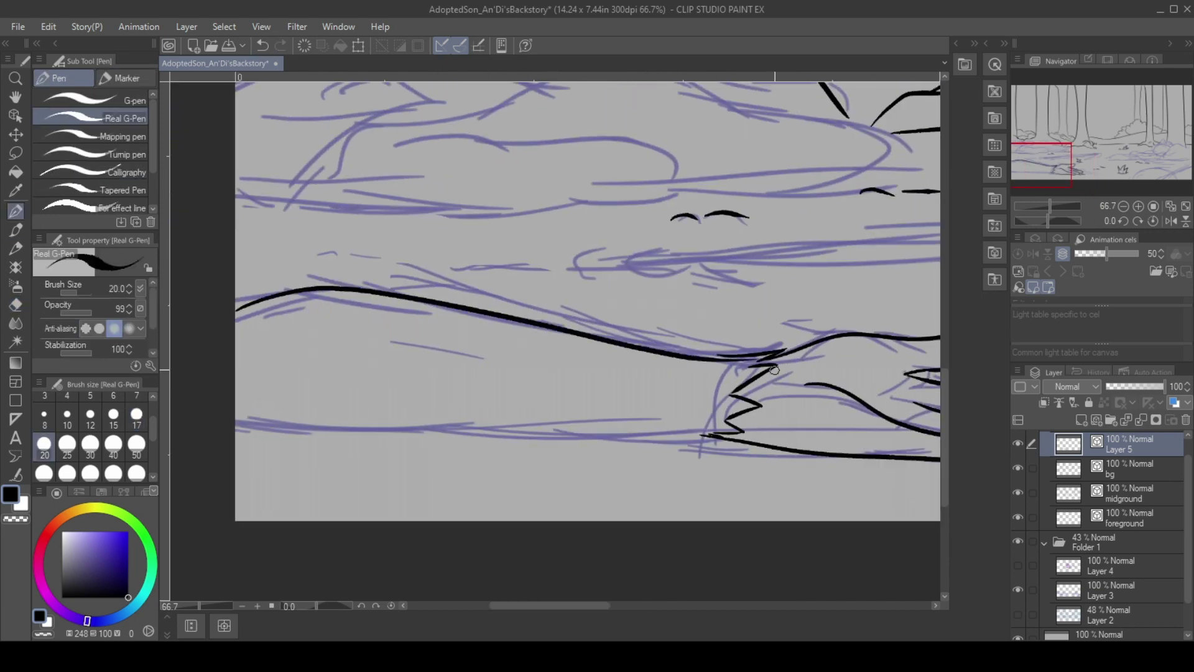
mouse_move(1040, 164)
mouse_down()
mouse_move(1051, 127)
mouse_move(1153, 163)
mouse_move(1045, 141)
mouse_up()
key(bracketright)
key(bracketright)
drag(563, 348, 349, 460)
mouse_move(348, 460)
mouse_down()
mouse_move(190, 398)
mouse_move(547, 403)
mouse_up()
drag(334, 331, 618, 376)
drag(429, 294, 687, 305)
drag(659, 378, 386, 281)
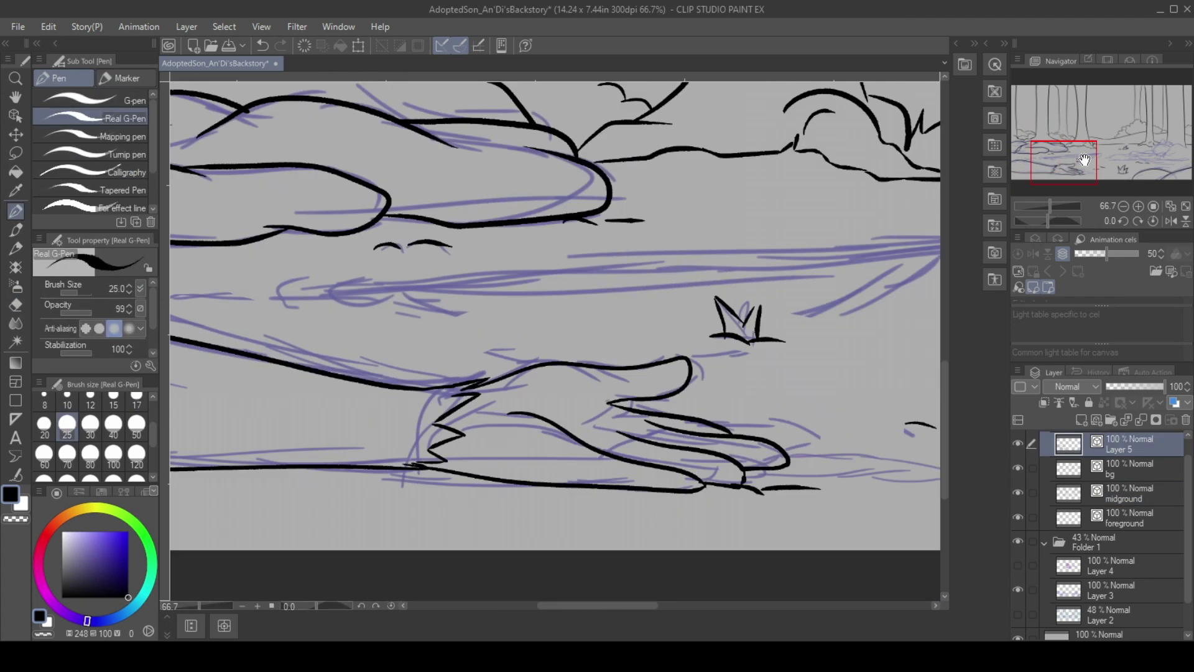
Ink the fallen body near the right-hand trees, including its tufted head, outstretched arm and the large curve in front.
drag(809, 311, 311, 280)
drag(747, 280, 560, 280)
mouse_move(871, 311)
mouse_down()
mouse_move(703, 285)
mouse_move(883, 441)
mouse_up()
drag(247, 375, 585, 371)
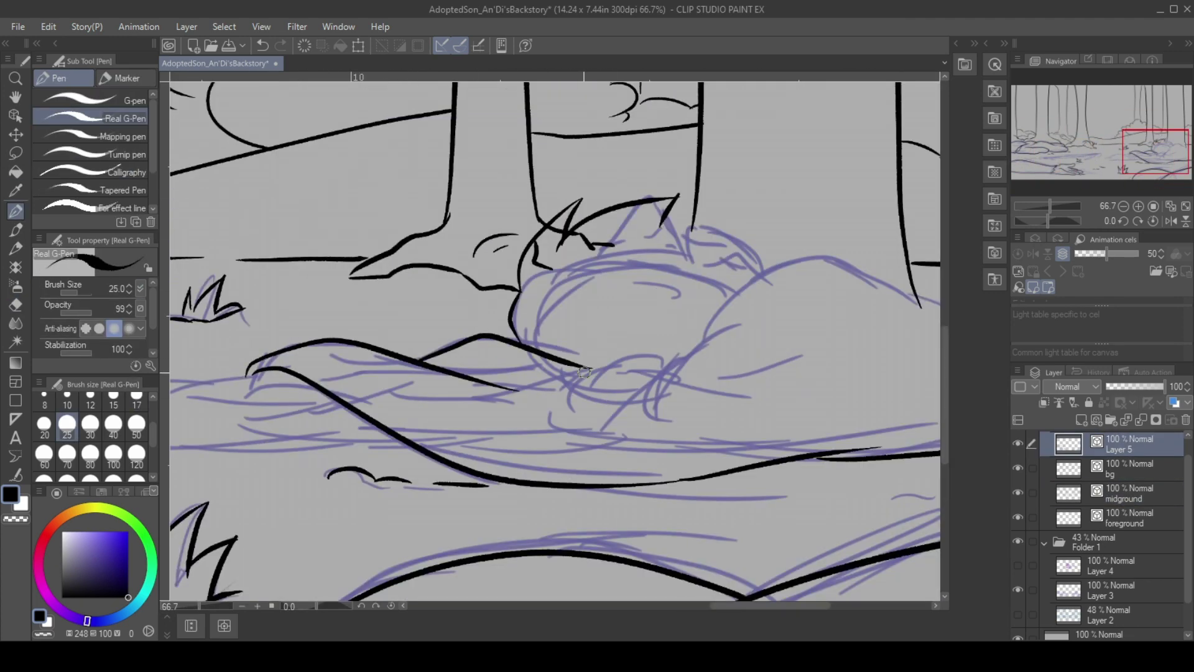
drag(842, 259, 746, 265)
drag(261, 379, 526, 352)
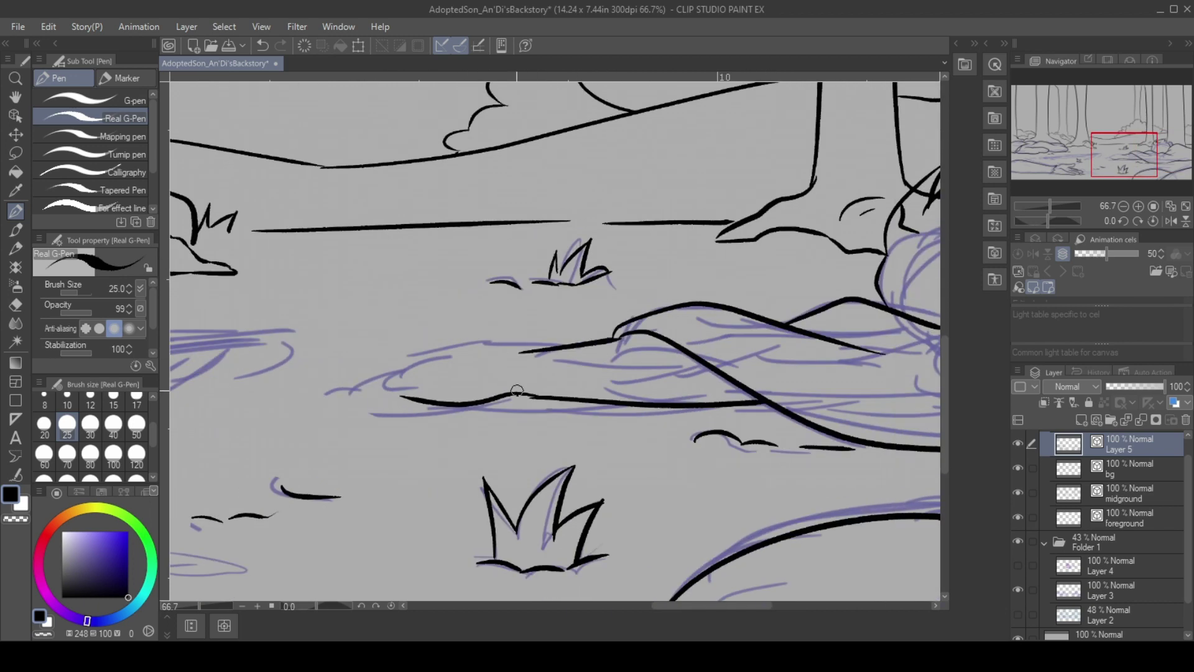
Ink the long weapon lying above the foreground hand and thicken the fallen bodies' lines with Adjust line width.
key(ctrl+0)
scroll(585, 333, up, 3)
drag(292, 349, 880, 315)
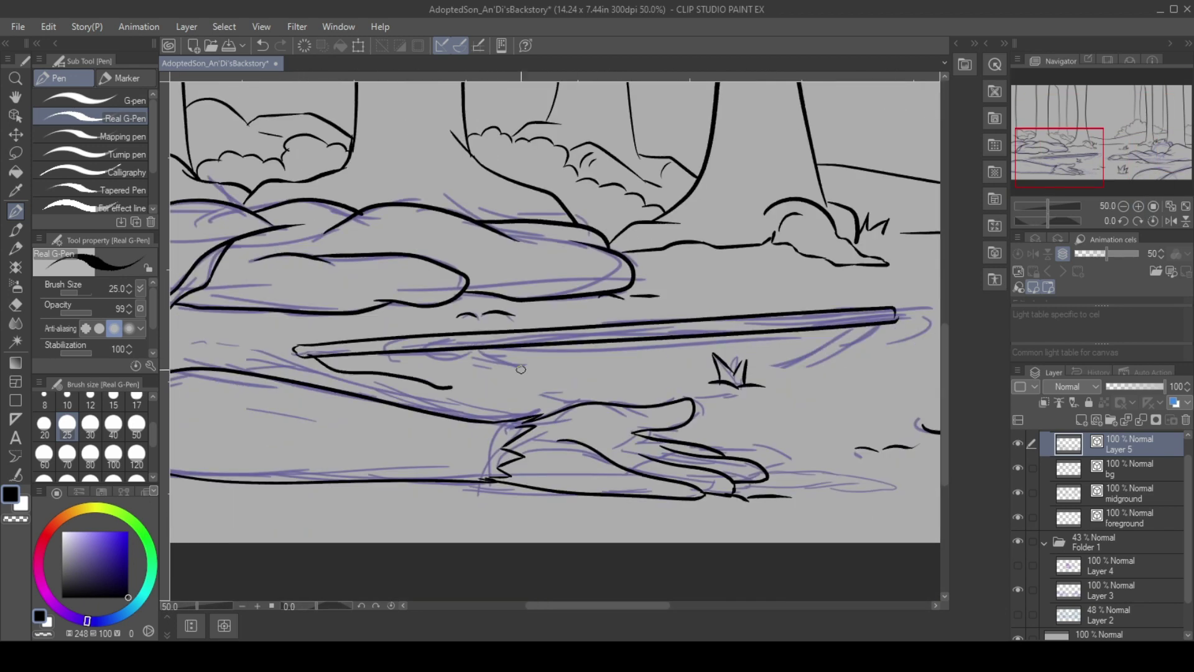
key(ctrl+0)
click(16, 474)
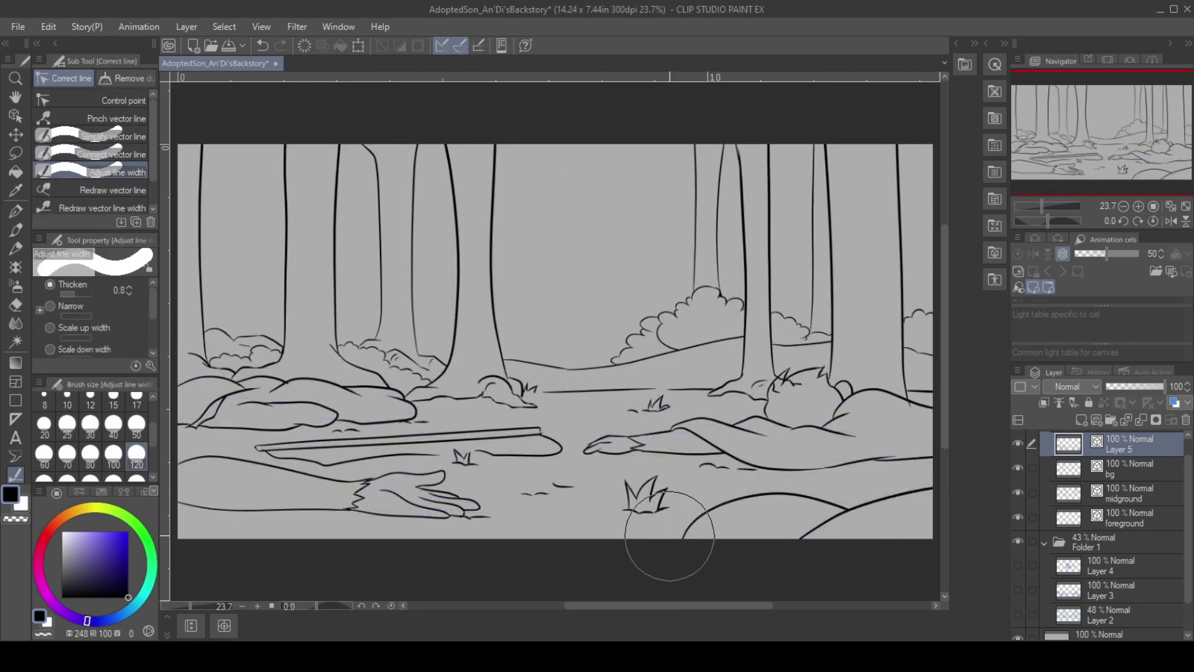
Add a raster layer named treeMarks and ink short bark marks on the tree trunks.
key(p)
click(1075, 494)
key(ctrl+shift+n)
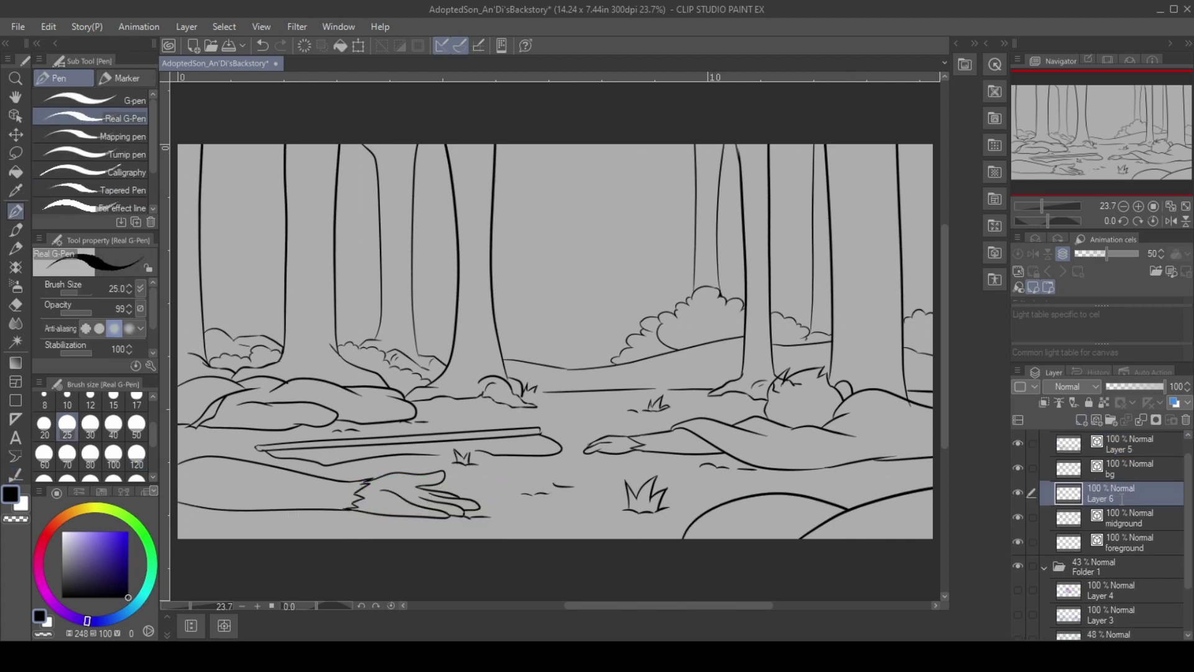
scroll(622, 311, up, 3)
drag(622, 311, 706, 236)
scroll(696, 199, down, 2)
scroll(696, 199, up, 2)
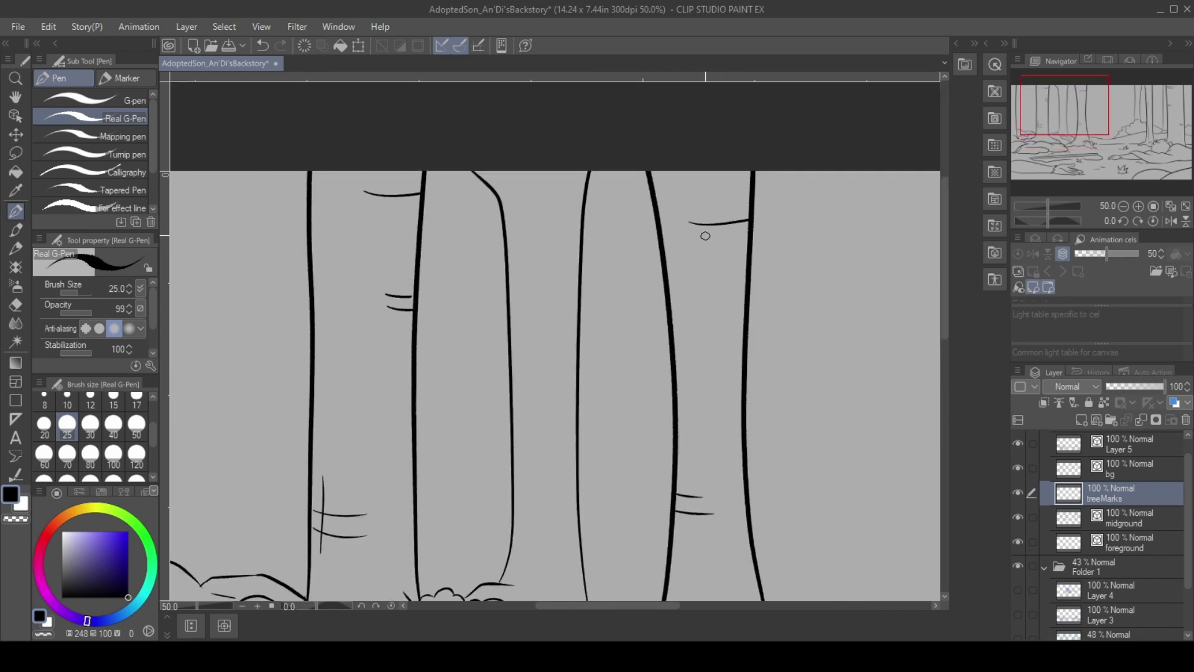
scroll(705, 235, down, 3)
scroll(622, 280, up, 3)
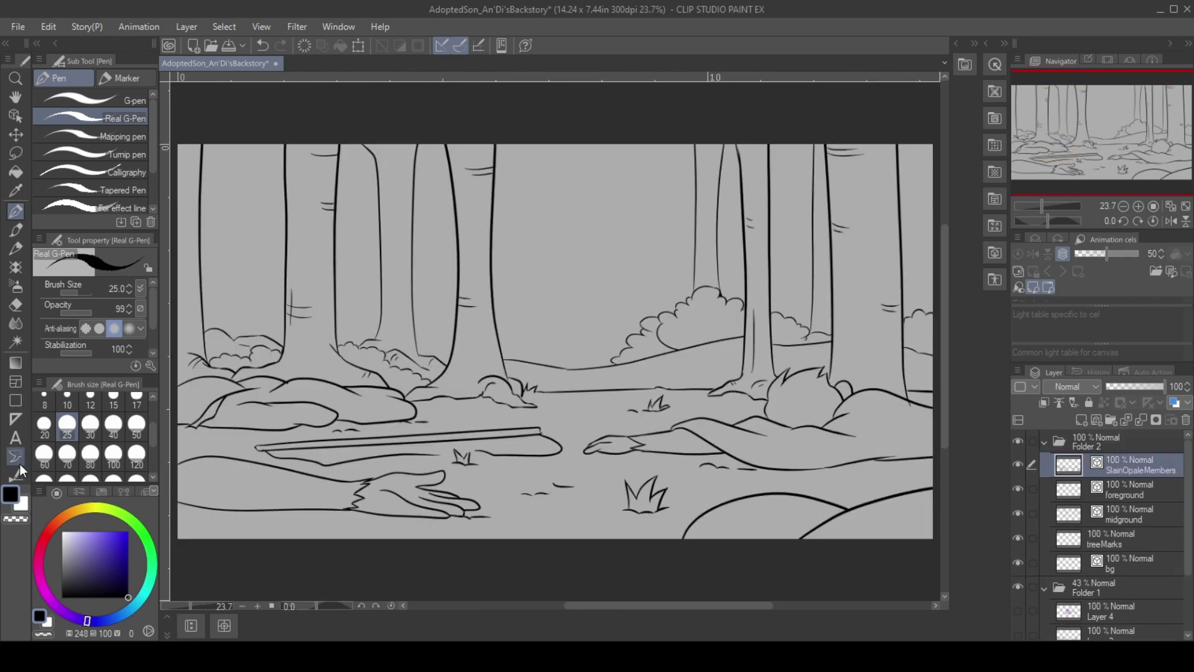
Clean up the fallen bodies' line art on the SlainOpaleMembers layer with the vector eraser and line correction.
key(e)
scroll(423, 405, up, 3)
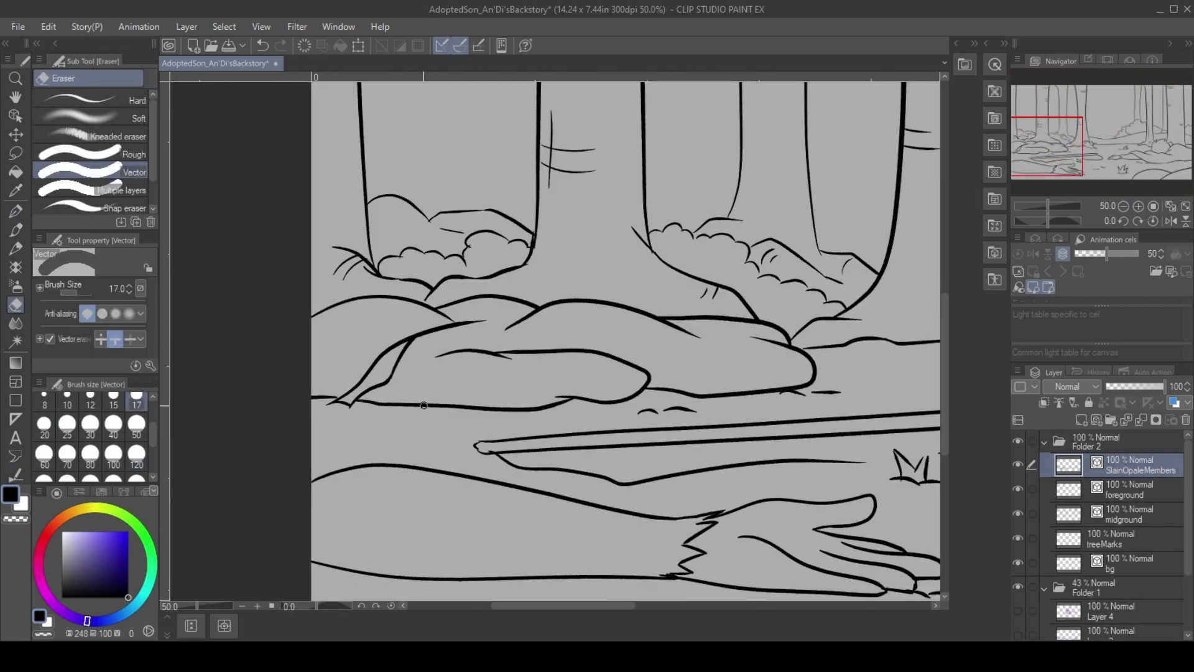
key(y)
drag(1051, 149, 1157, 162)
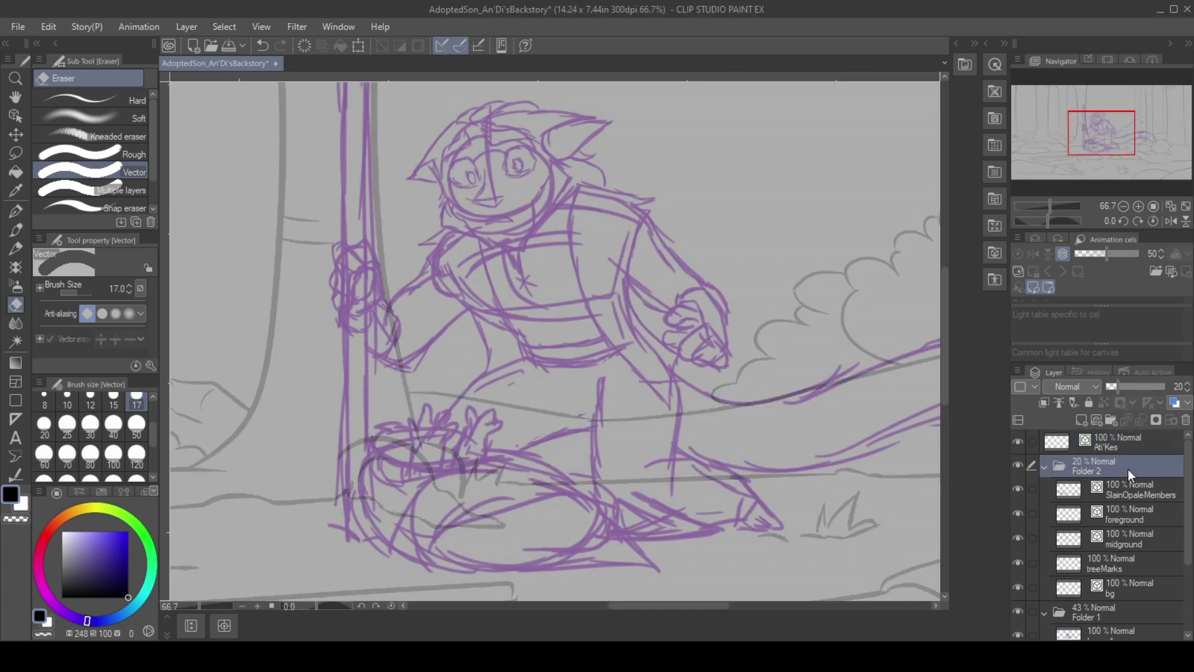
On the At'Kes layer above the faded Folder 2, ink the crouching figure's irises and eye outlines at brush size 8.
key(p)
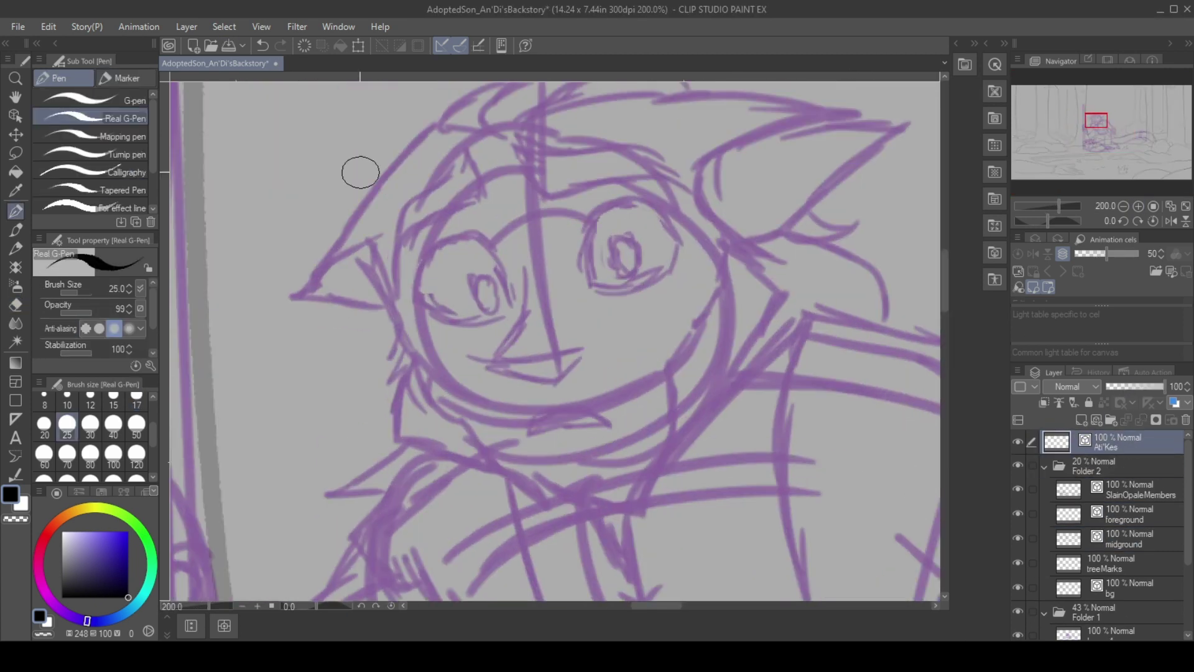
click(90, 463)
key(ctrl+plus)
click(44, 463)
drag(411, 208, 404, 273)
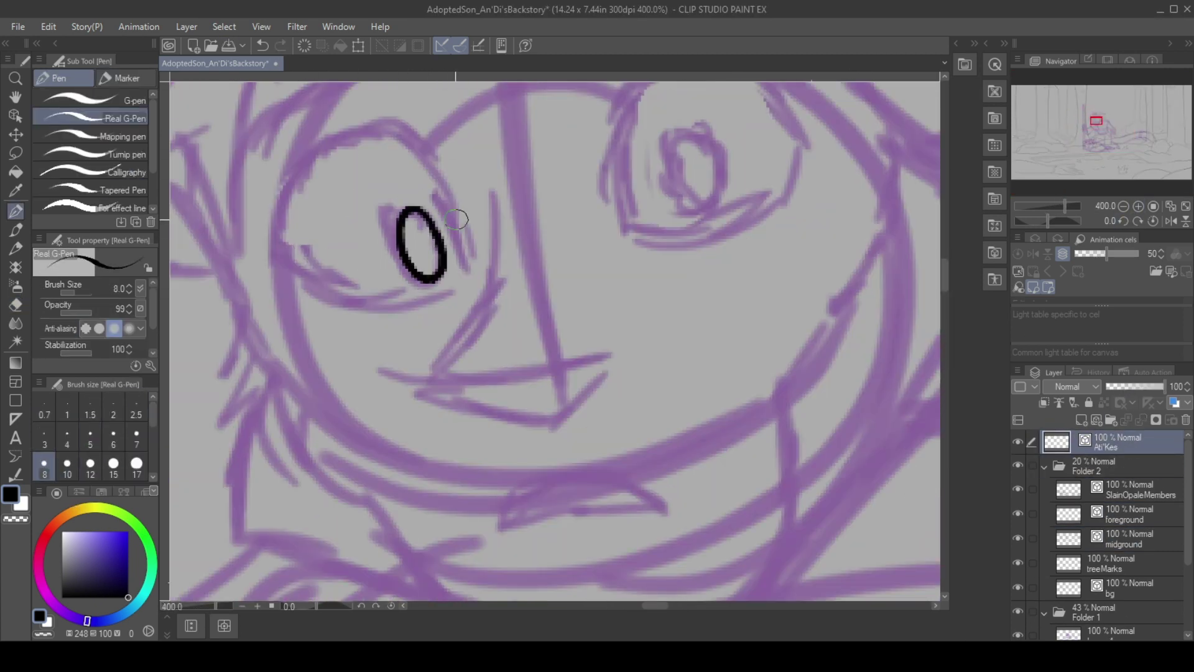
drag(709, 134, 715, 205)
drag(339, 360, 516, 190)
drag(379, 407, 581, 436)
drag(280, 413, 400, 413)
drag(573, 345, 715, 333)
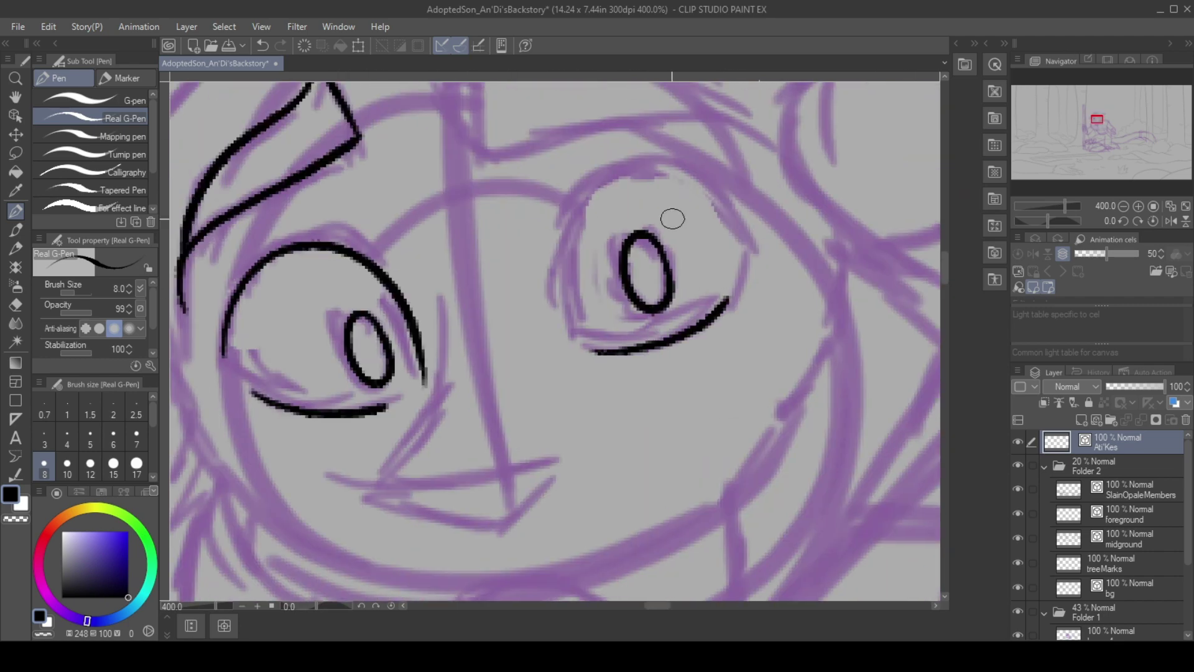
Finish the crouching figure's eyes with thicker upper lids and begin inking the pupils.
mouse_move(568, 191)
mouse_down()
mouse_move(733, 186)
mouse_move(762, 205)
mouse_up()
drag(523, 354, 622, 236)
key(e)
key(p)
key(ctrl+minus)
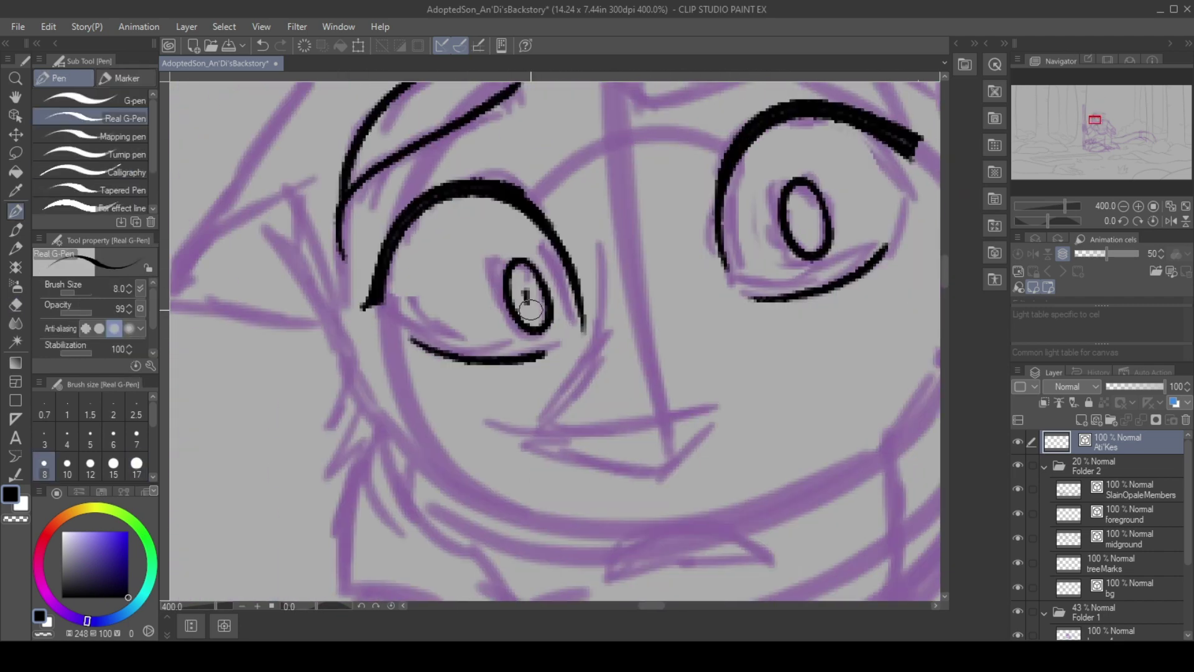
Ink the crouching figure's nose, mouth, eyebrows and the jagged contours of both cheeks.
mouse_move(488, 232)
mouse_down()
mouse_move(514, 272)
mouse_move(423, 197)
mouse_move(439, 475)
mouse_up()
key(ctrl+plus)
drag(485, 597, 491, 354)
key(y)
mouse_move(457, 429)
mouse_down()
mouse_move(639, 395)
mouse_move(718, 621)
mouse_up()
key(p)
key(ctrl+minus)
drag(448, 187, 597, 404)
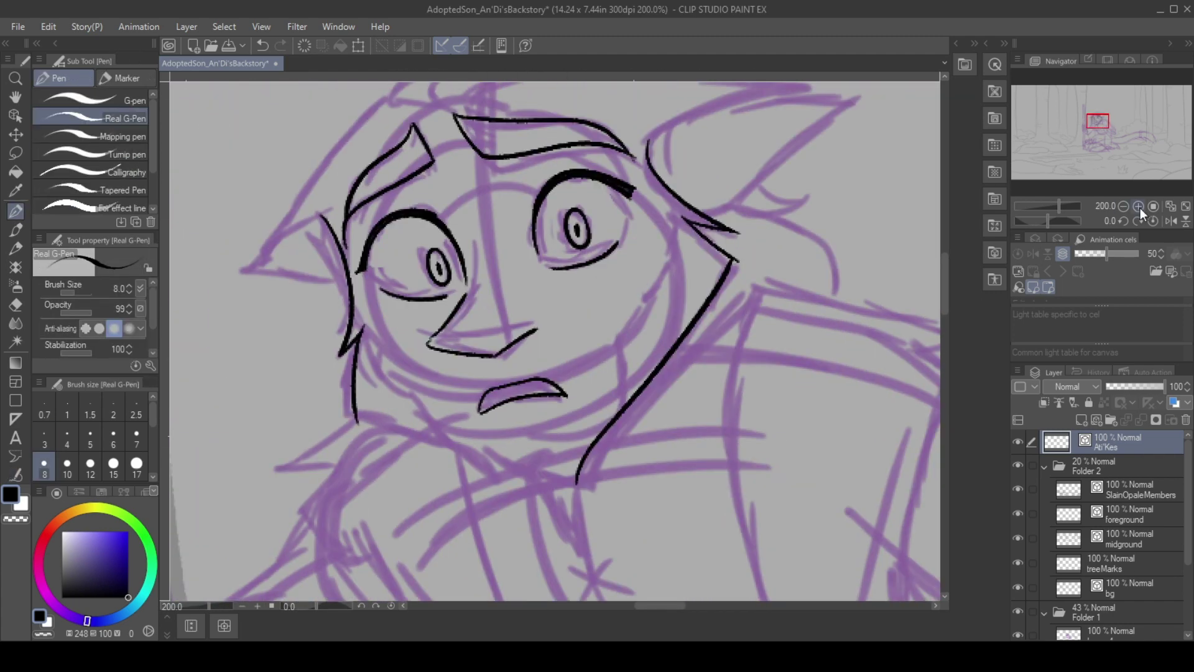
Ink the crouching figure's pointed ears and the hair along the top of the head.
key(ctrl+plus)
mouse_move(624, 305)
mouse_down()
mouse_move(812, 372)
mouse_move(560, 218)
mouse_up()
drag(436, 212, 788, 109)
drag(616, 100, 348, 205)
mouse_move(773, 274)
mouse_down()
mouse_move(413, 274)
mouse_move(475, 212)
mouse_up()
drag(1029, 128, 1057, 125)
drag(448, 206, 534, 321)
drag(591, 133, 435, 249)
mouse_move(457, 298)
mouse_down()
mouse_move(381, 227)
mouse_move(418, 304)
mouse_up()
mouse_move(418, 304)
mouse_down()
mouse_move(688, 125)
mouse_move(565, 243)
mouse_up()
drag(565, 243, 928, 179)
key(ctrl+minus)
Ink the crouching figure's pointed collar, crossed garment edges, hanging folds and waistband.
drag(373, 124, 461, 228)
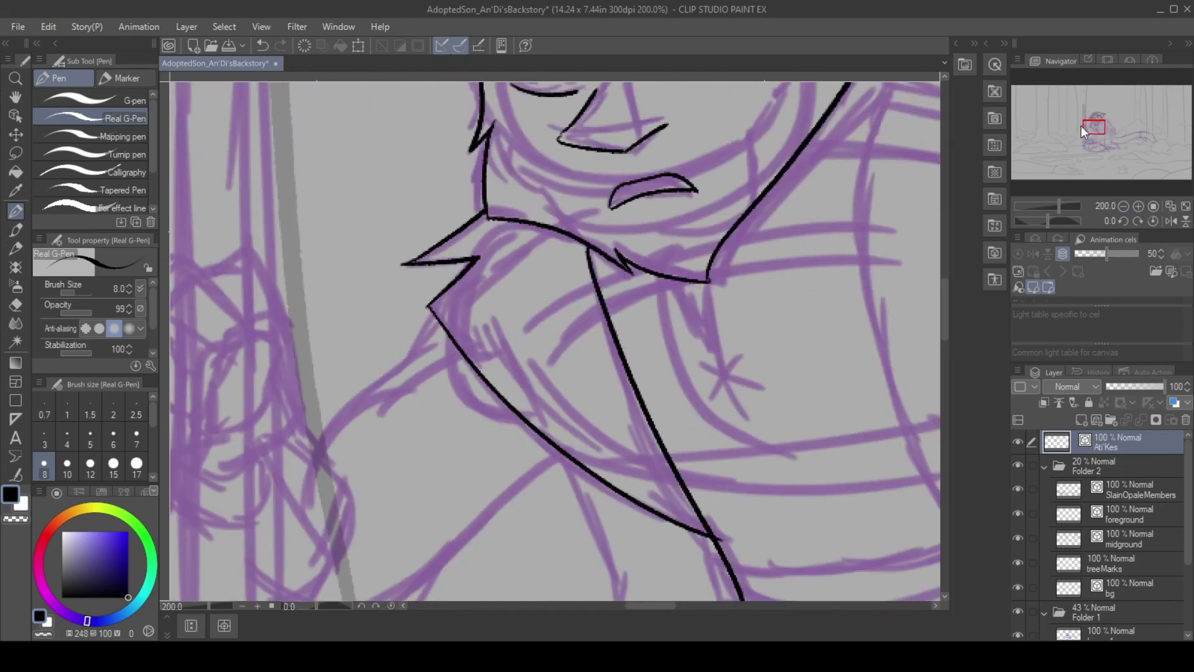
drag(1081, 129, 1082, 135)
drag(646, 301, 597, 403)
drag(596, 306, 533, 435)
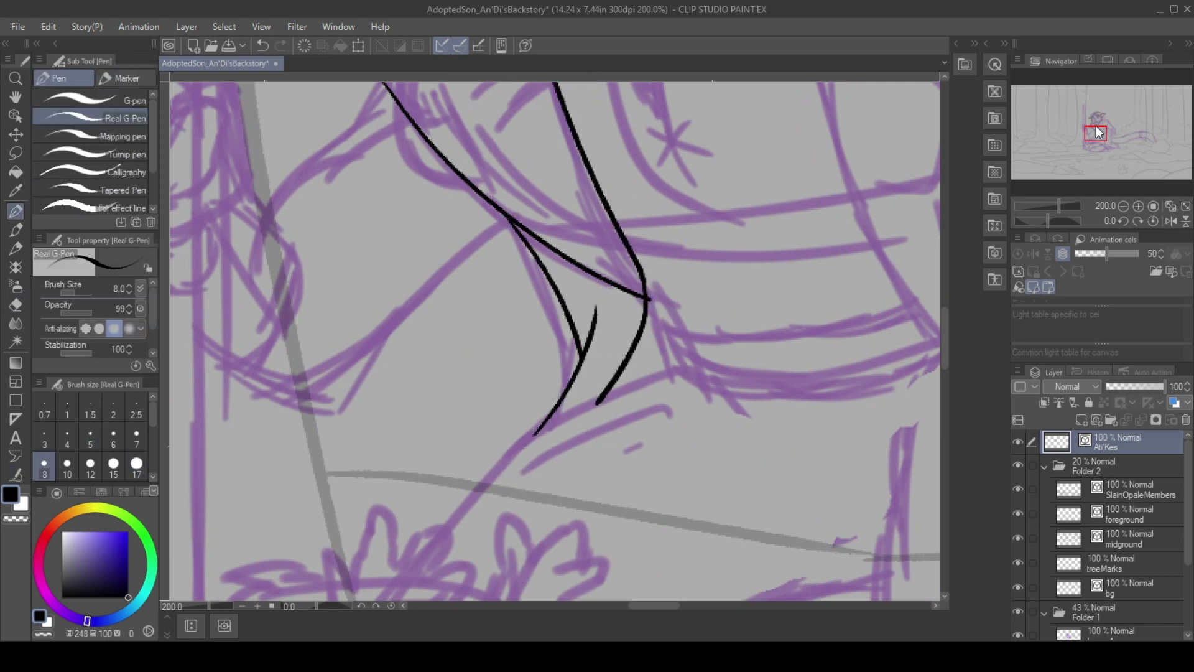
drag(1097, 131, 1104, 135)
drag(401, 200, 725, 202)
drag(401, 229, 538, 291)
Ink the hand gripping the staff, including thumb, curled fingers and nails, and continue into the wrist and sleeve.
drag(1105, 135, 1090, 128)
drag(478, 321, 428, 217)
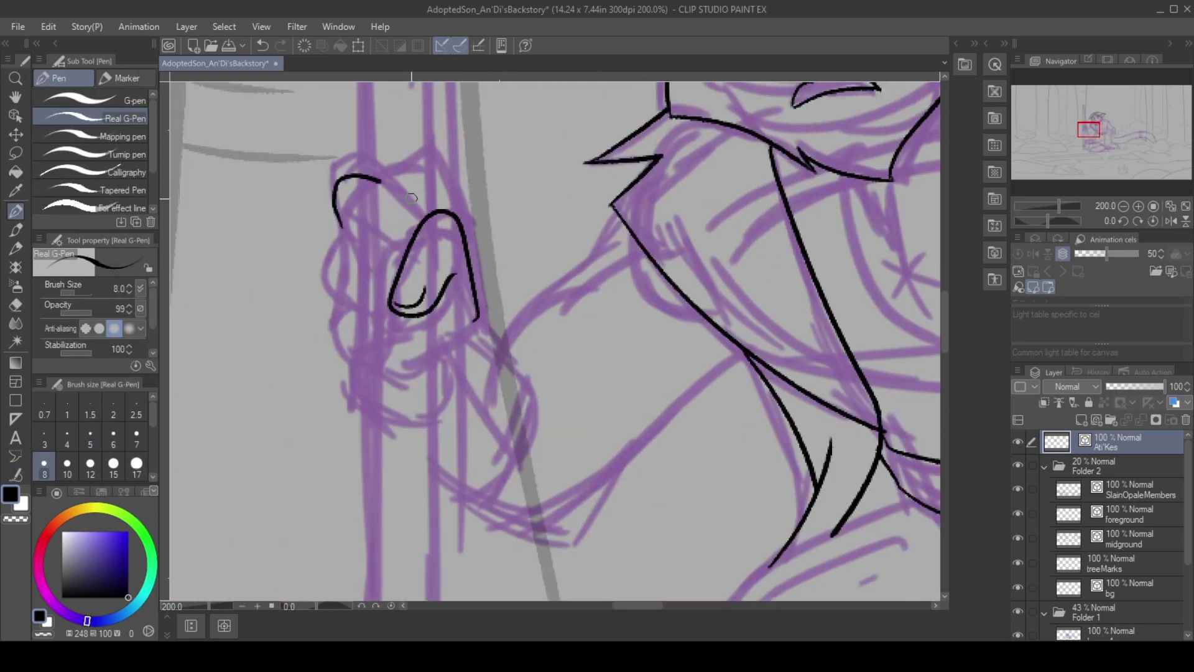
key(ctrl+plus)
scroll(440, 224, up, 5)
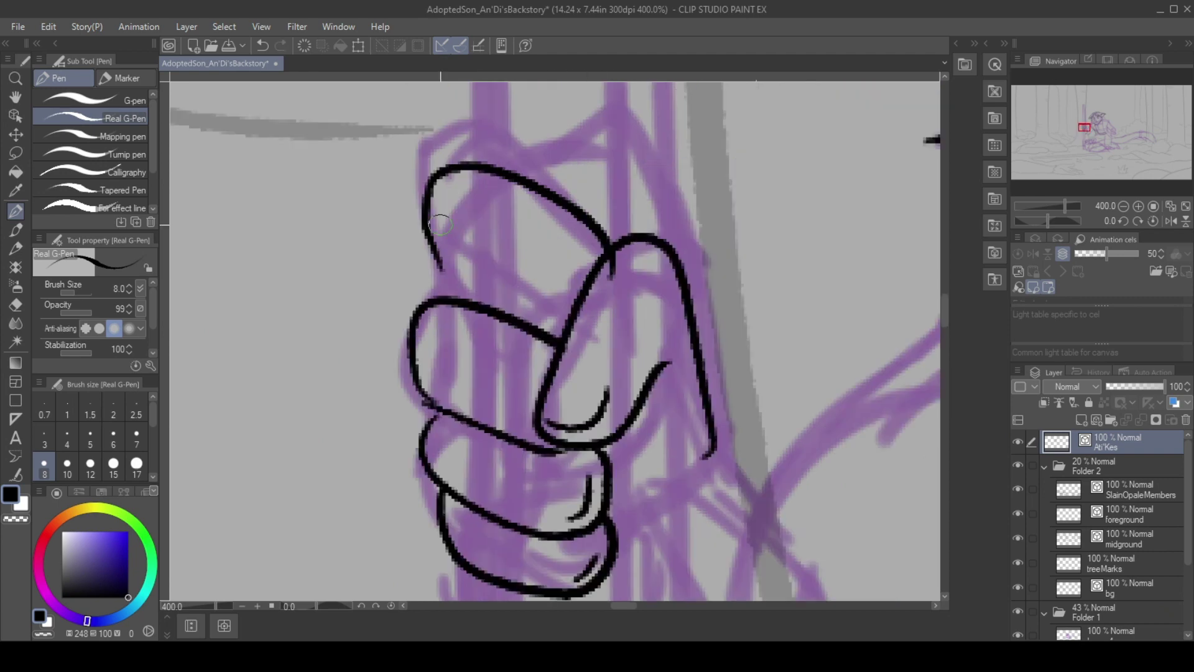
drag(1083, 128, 1085, 132)
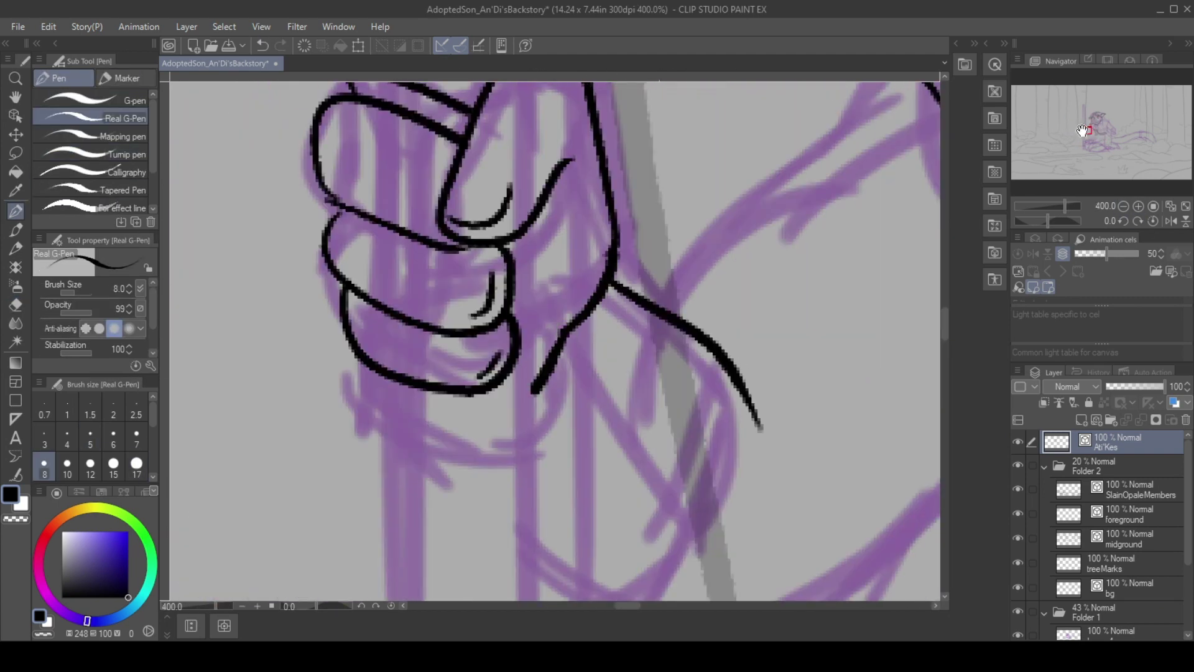
key(ctrl+minus)
drag(409, 373, 516, 453)
Ink the thumb and the first curled finger outlines of the crouching figure's lowered hand.
drag(1084, 128, 1108, 133)
scroll(419, 204, up, 2)
drag(423, 246, 678, 259)
drag(435, 265, 597, 228)
drag(535, 479, 737, 320)
drag(609, 510, 799, 398)
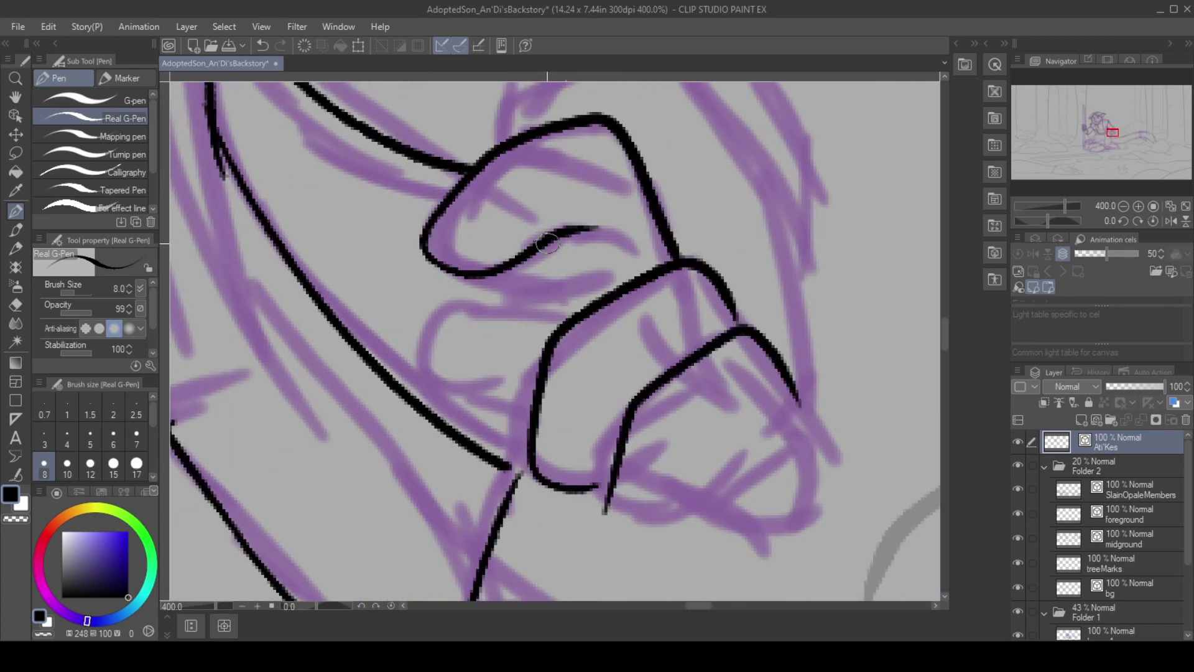
Ink the remaining fingers, knuckles and outer edge of the lowered hand.
drag(559, 317, 535, 413)
drag(606, 513, 808, 412)
drag(687, 534, 771, 547)
drag(435, 233, 484, 246)
drag(809, 413, 749, 569)
drag(807, 509, 783, 532)
drag(815, 413, 816, 299)
key(ctrl+minus)
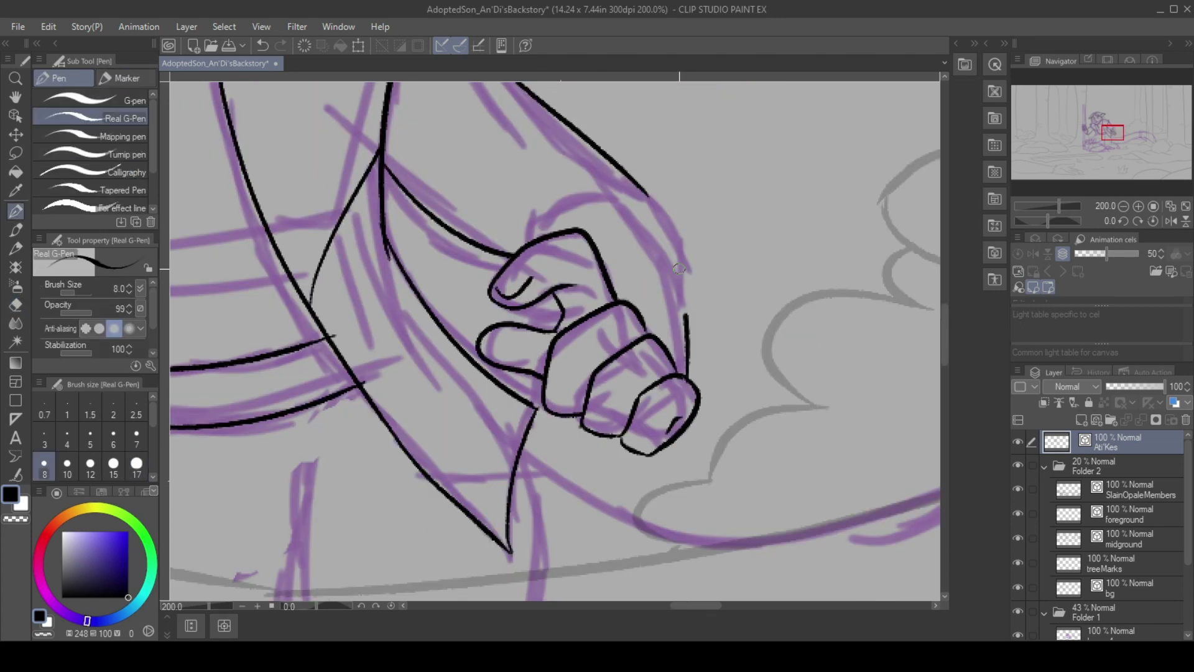
Ink the front edge of the crouching figure's raised leg below the waistband.
scroll(554, 219, down, 3)
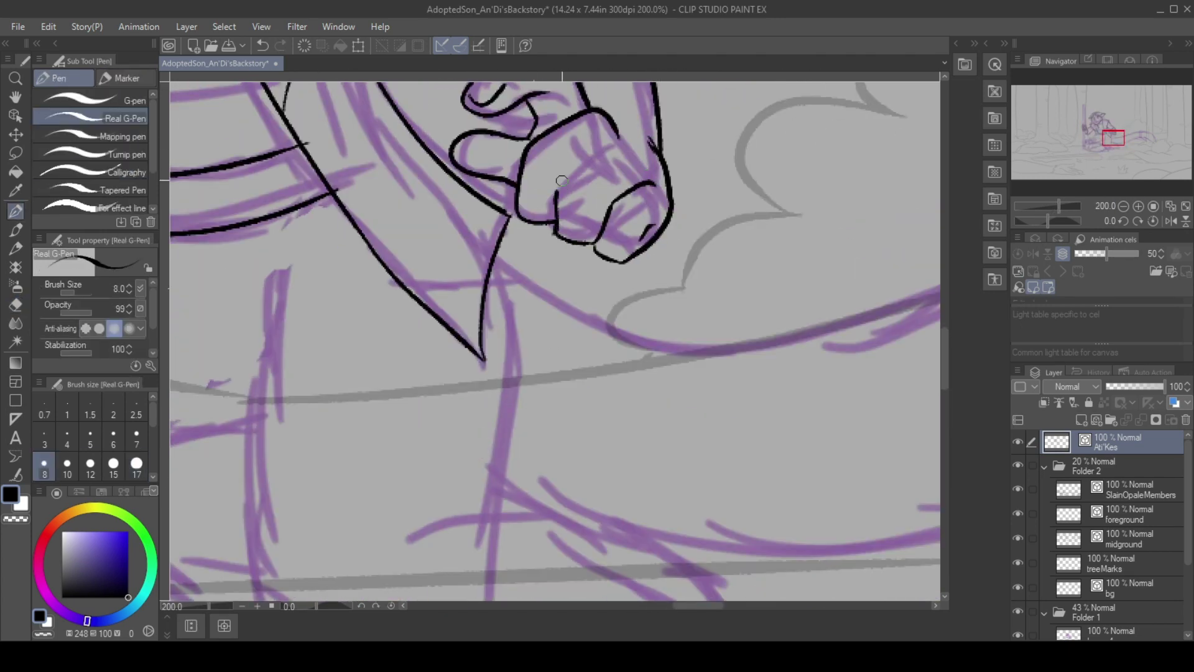
key(ctrl+0)
click(1138, 206)
click(1138, 205)
click(1138, 206)
click(1138, 206)
click(1138, 206)
click(1138, 206)
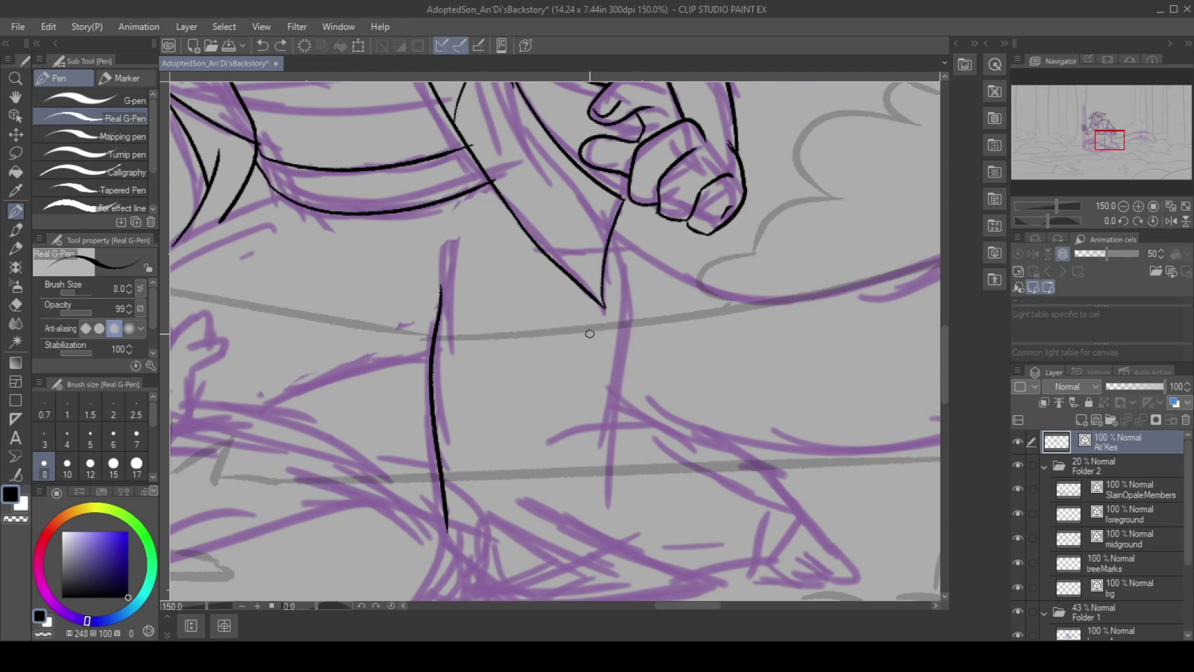
Ink the staff's two long edges, close its top and base, and tidy overlapping lines with the vector eraser.
key(ctrl+minus)
drag(498, 298, 498, 567)
drag(513, 268, 513, 572)
key(ctrl+plus)
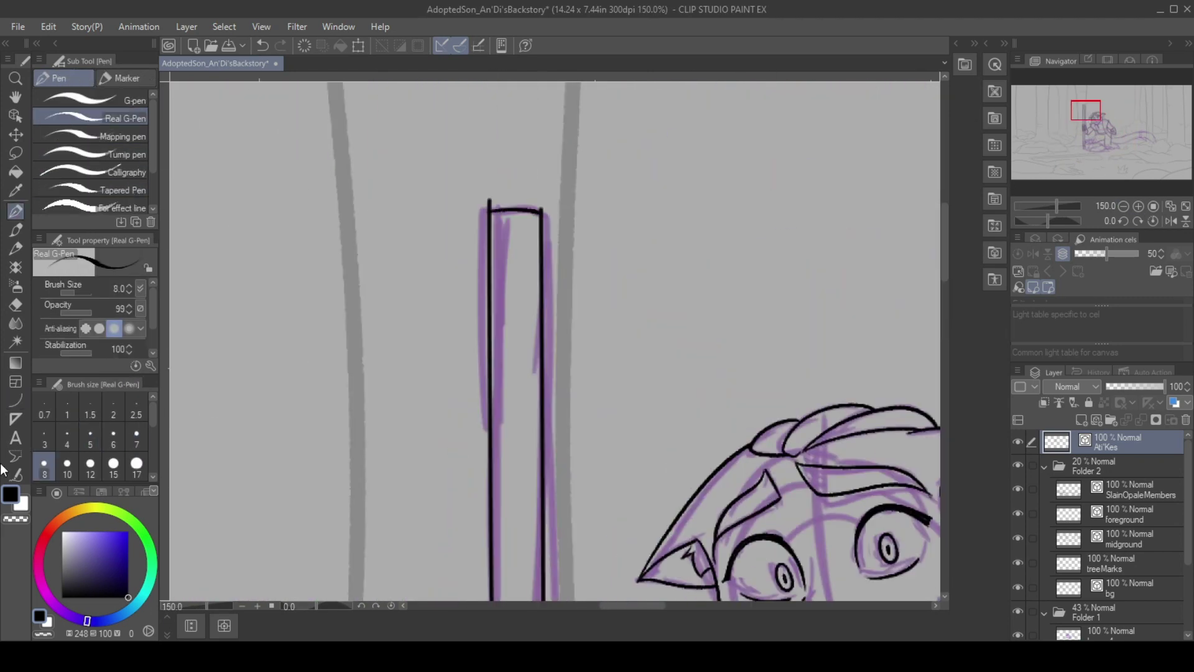
key(e)
scroll(796, 223, down, 10)
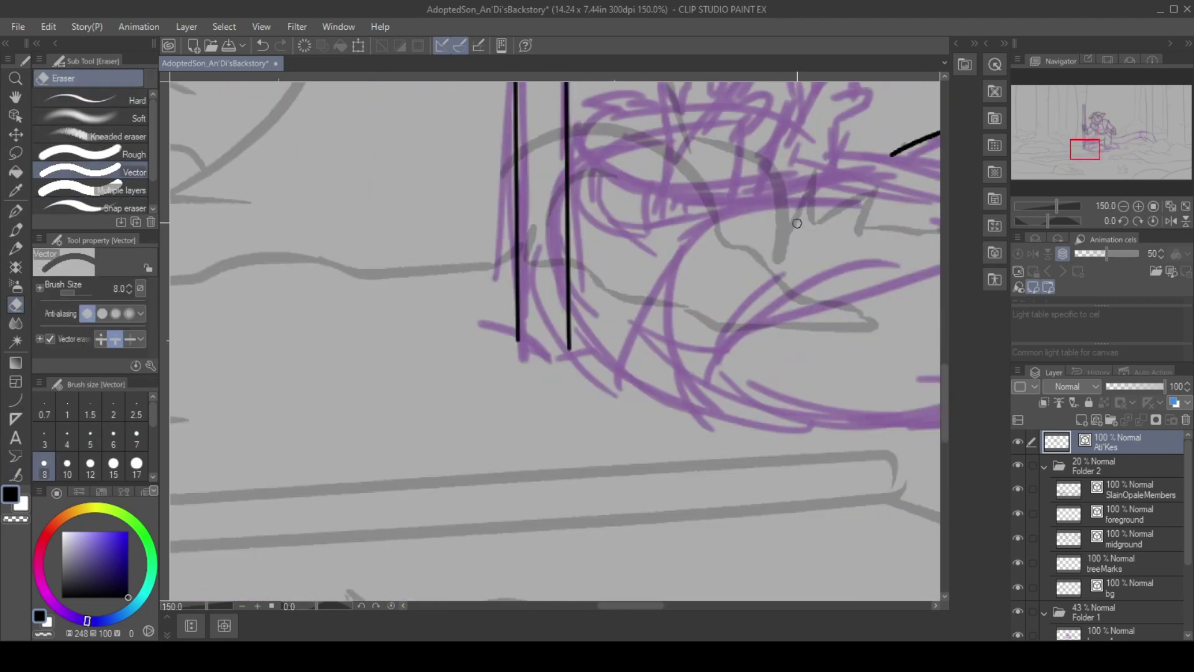
key(p)
drag(508, 340, 565, 357)
Ink the bundled infant's head, fur edges and two raised hands above the bundle's upper rim.
key(ctrl+plus)
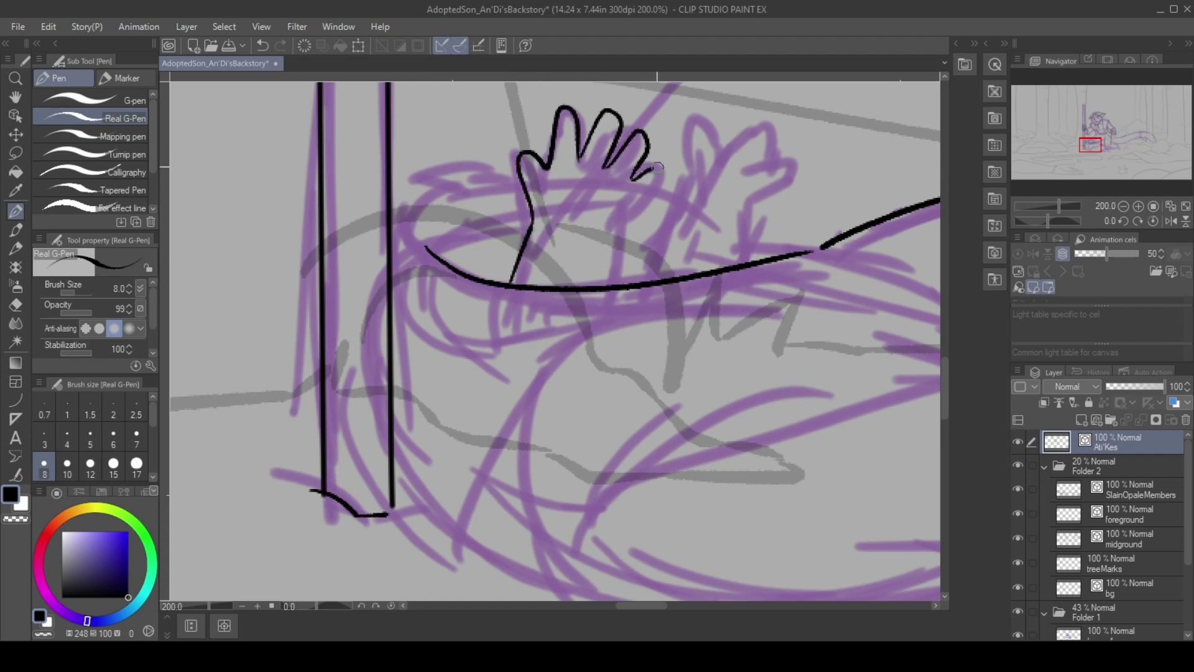
drag(709, 120, 522, 210)
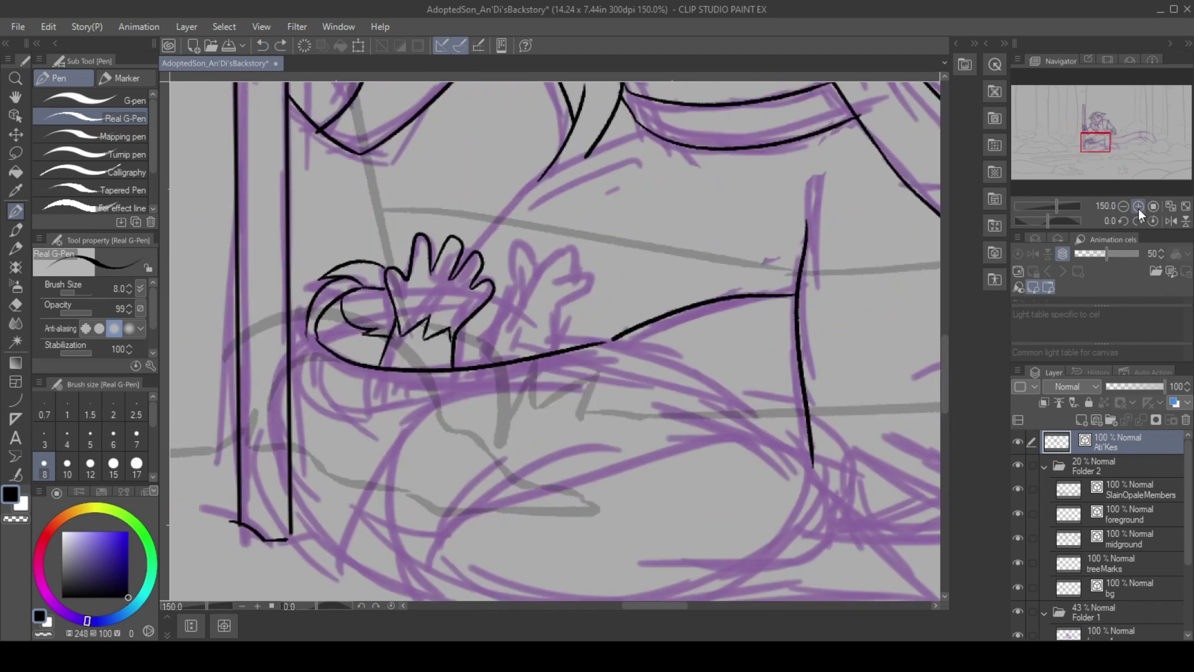
drag(488, 294, 516, 286)
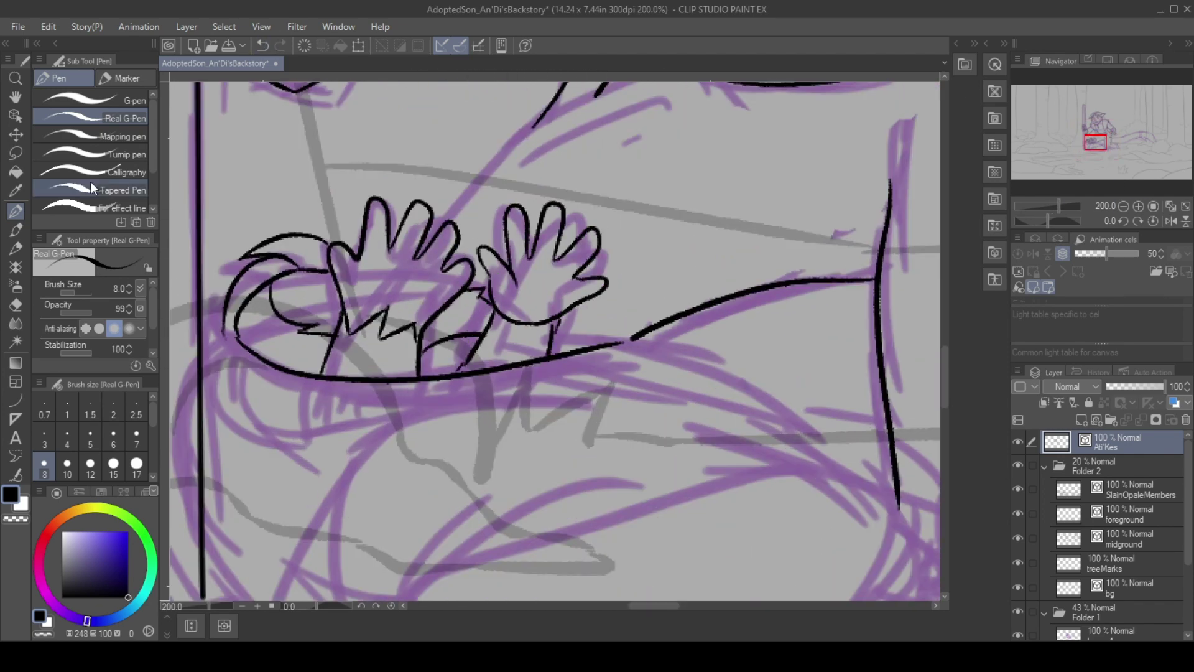
Ink the swaddling bundle's outer contour, pointed end and curved inner fold lines.
drag(622, 348, 546, 164)
drag(304, 497, 744, 274)
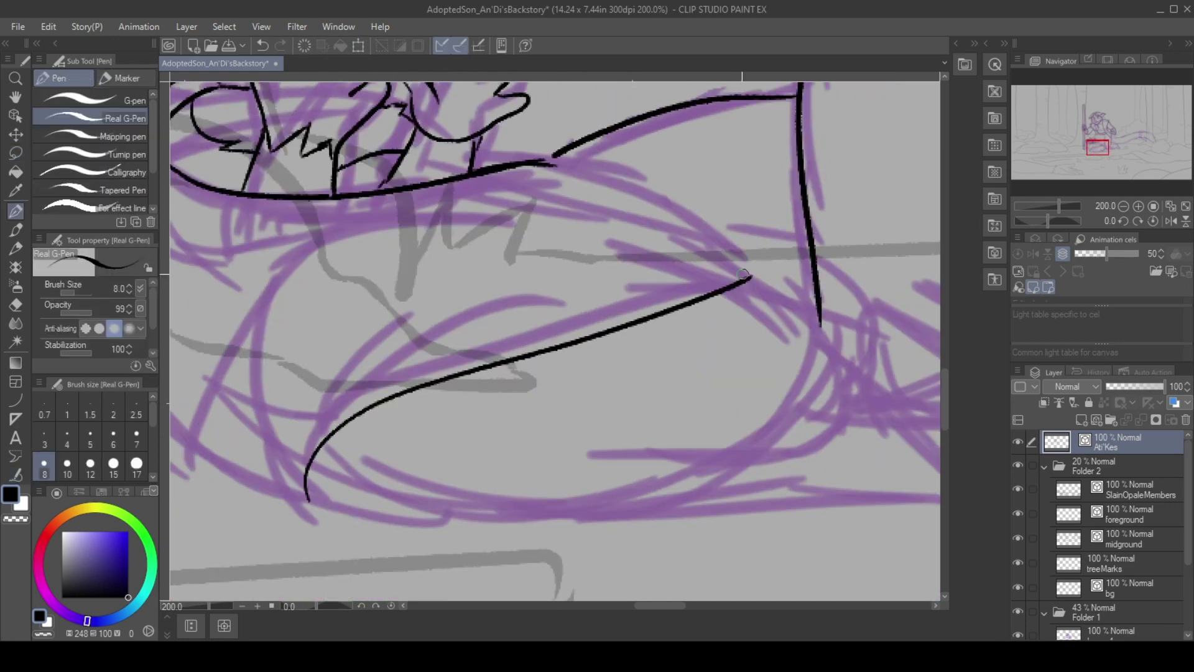
drag(1097, 148, 1088, 147)
drag(461, 163, 621, 528)
drag(653, 230, 622, 528)
drag(535, 401, 516, 463)
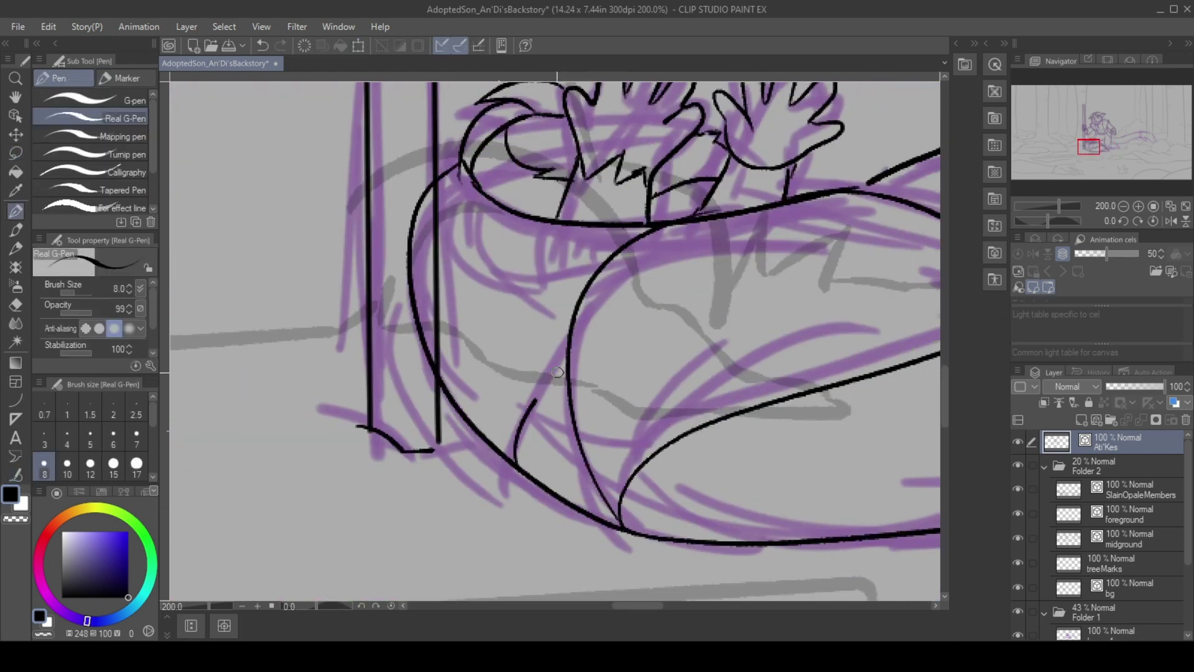
drag(557, 311, 308, 590)
drag(684, 498, 311, 162)
Ink the crouching figure's trouser cuff, lower leg and foot behind the bundle's pointed end.
drag(384, 298, 752, 372)
drag(608, 341, 467, 392)
drag(473, 396, 626, 391)
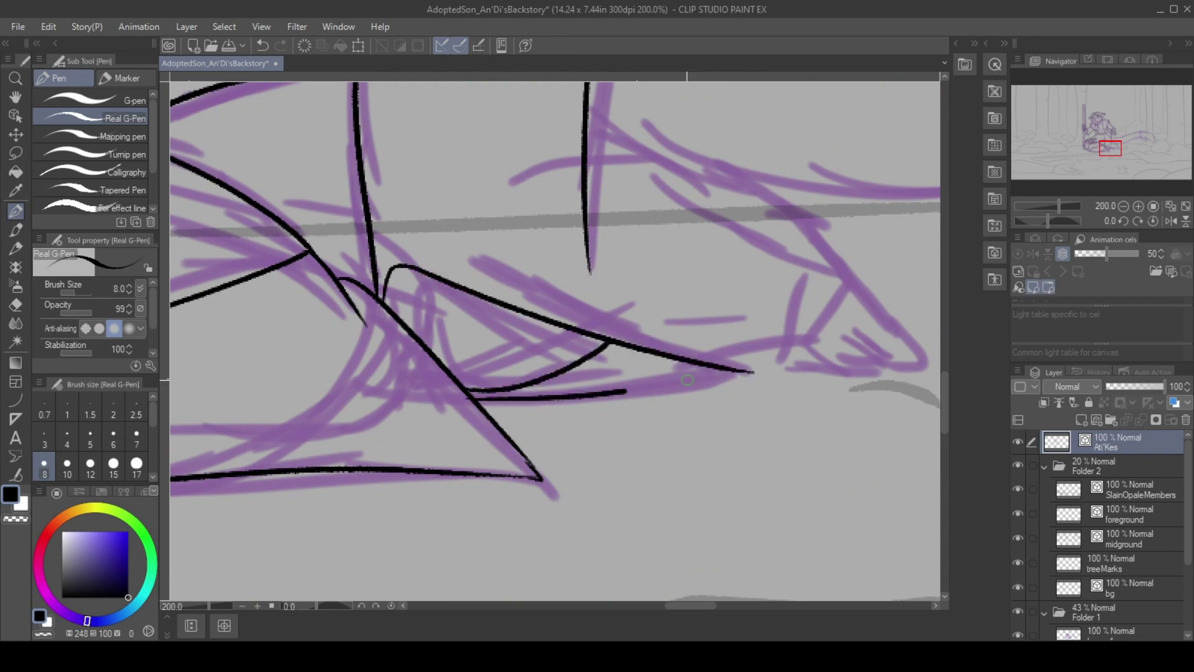
drag(585, 236, 587, 328)
drag(591, 149, 821, 248)
drag(740, 217, 846, 364)
drag(622, 373, 473, 267)
drag(681, 308, 787, 398)
drag(559, 187, 559, 497)
Ink the crouching figure's long tail, its twisted band and the curved tuft at the end.
click(1123, 206)
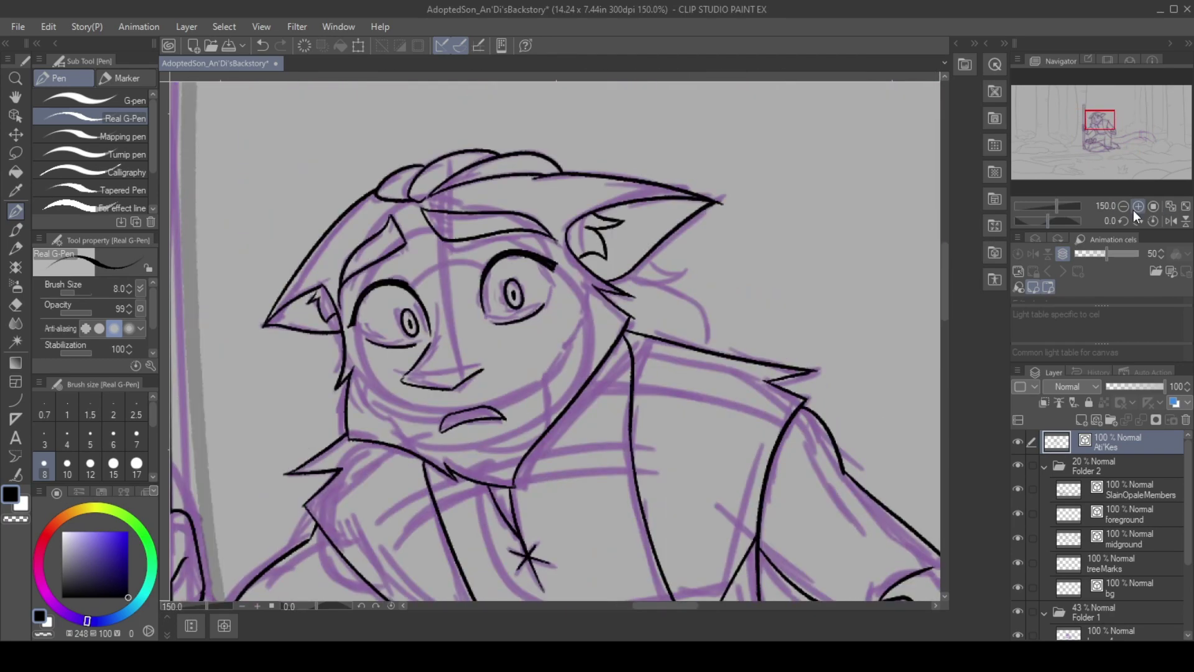
scroll(683, 253, up, 4)
drag(354, 124, 846, 286)
scroll(458, 311, down, 4)
mouse_move(360, 69)
mouse_down()
mouse_move(826, 188)
mouse_move(691, 219)
mouse_up()
drag(647, 174, 622, 323)
drag(622, 310, 435, 335)
drag(479, 212, 821, 548)
drag(698, 400, 531, 289)
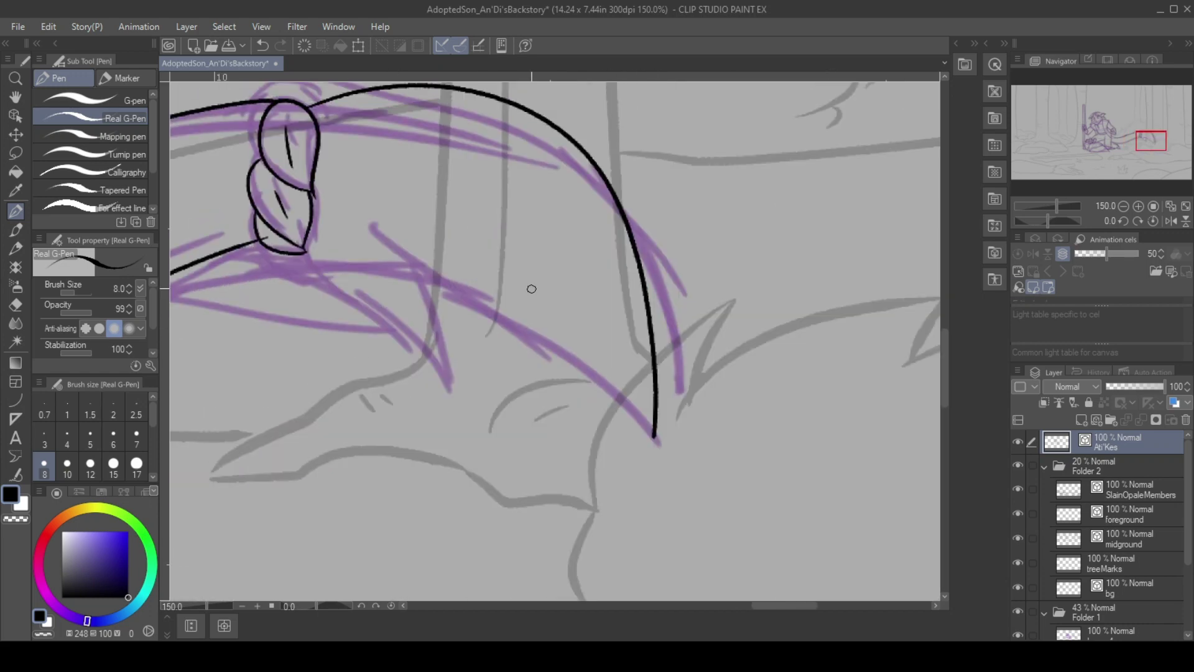
Clean up the crouching figure's linework with the vector eraser and save the illustration.
key(e)
key(ctrl+0)
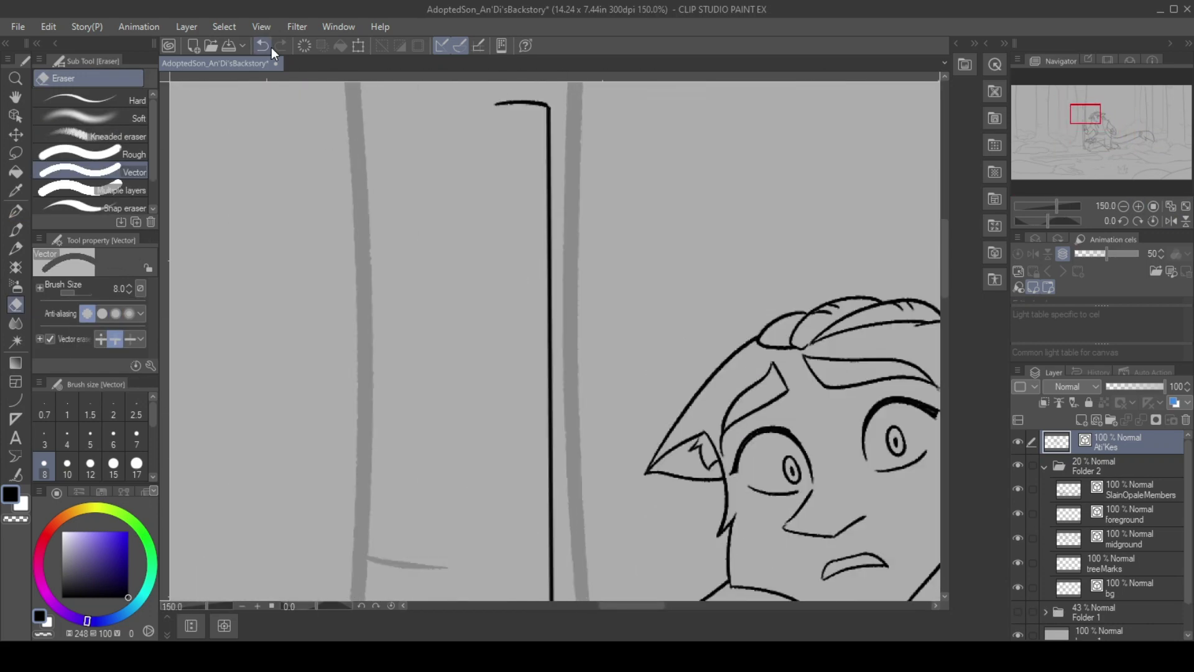
click(232, 49)
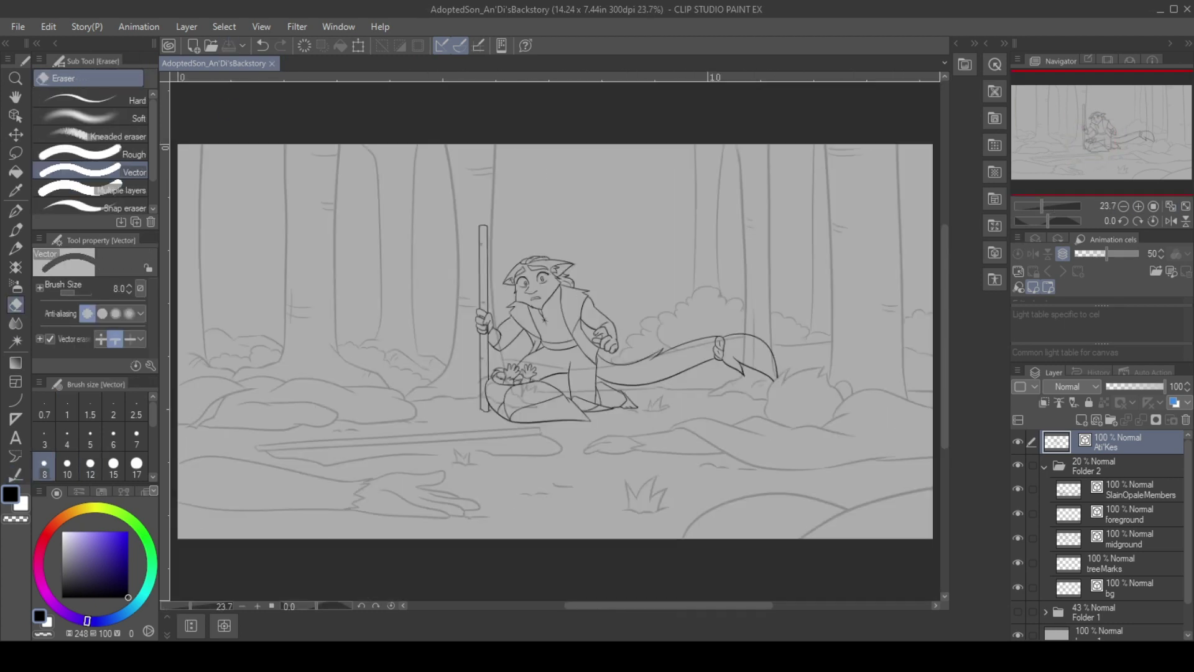
Move the At'Kes layer into Folder 2 and set the folder's opacity to 100%.
drag(1113, 440, 1110, 447)
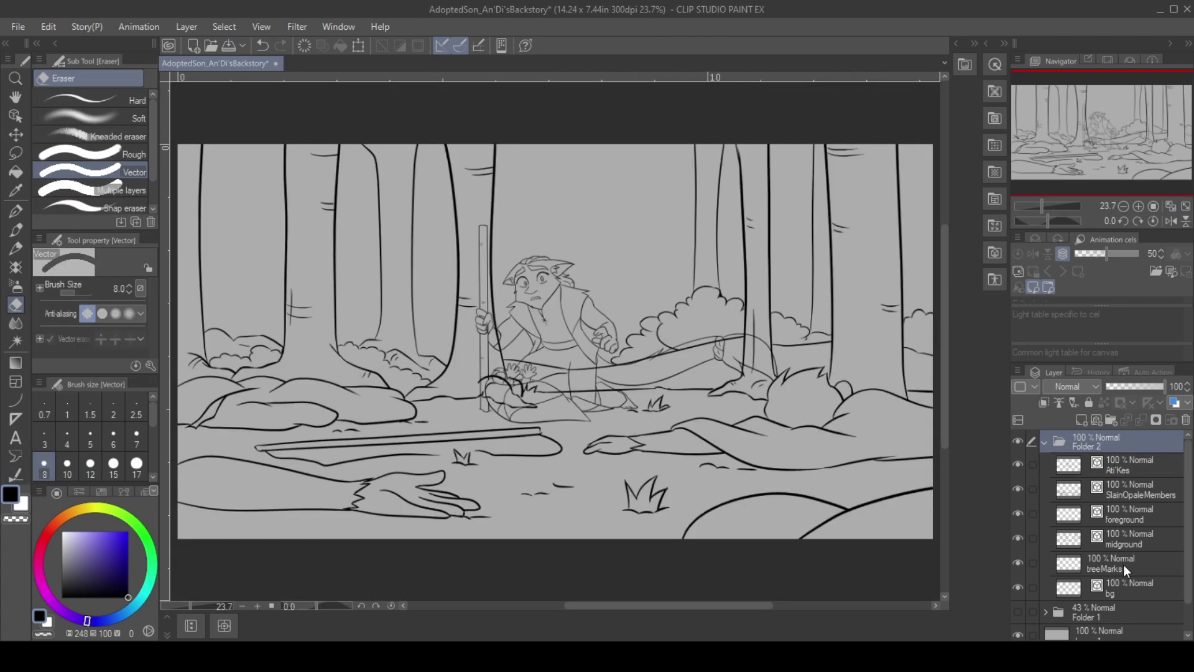
click(1138, 206)
click(1123, 206)
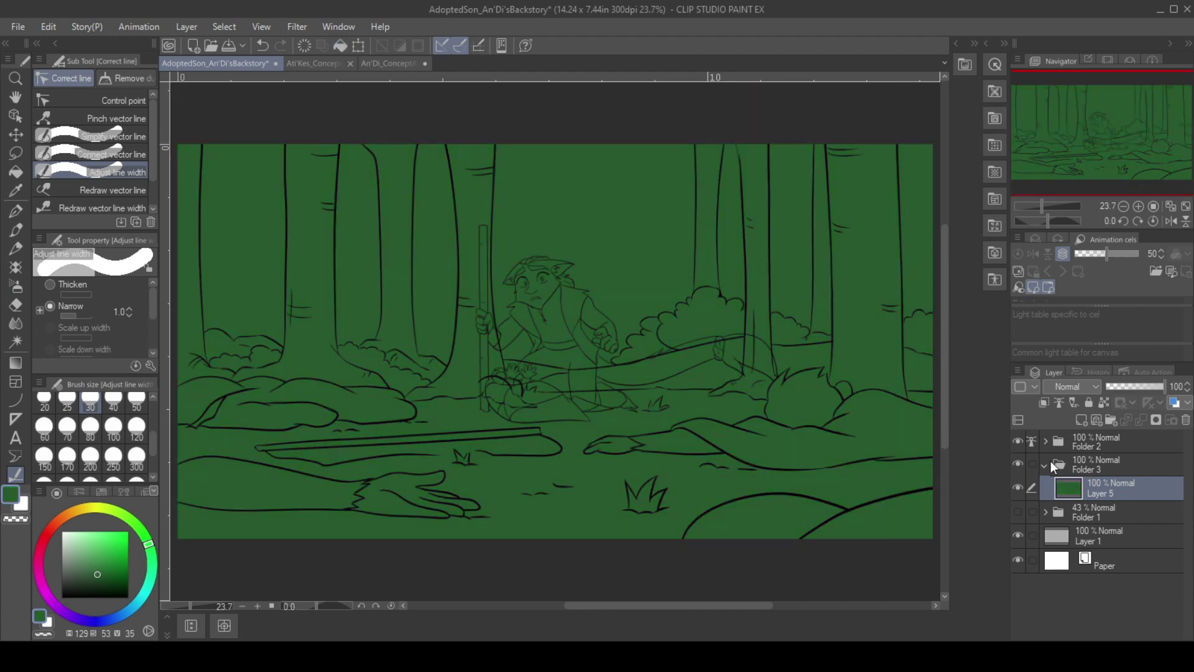
Add a layer clipped to the green base and fill all tree trunks dark red-brown with the At'Kes layer hidden.
key(ctrl+shift+n)
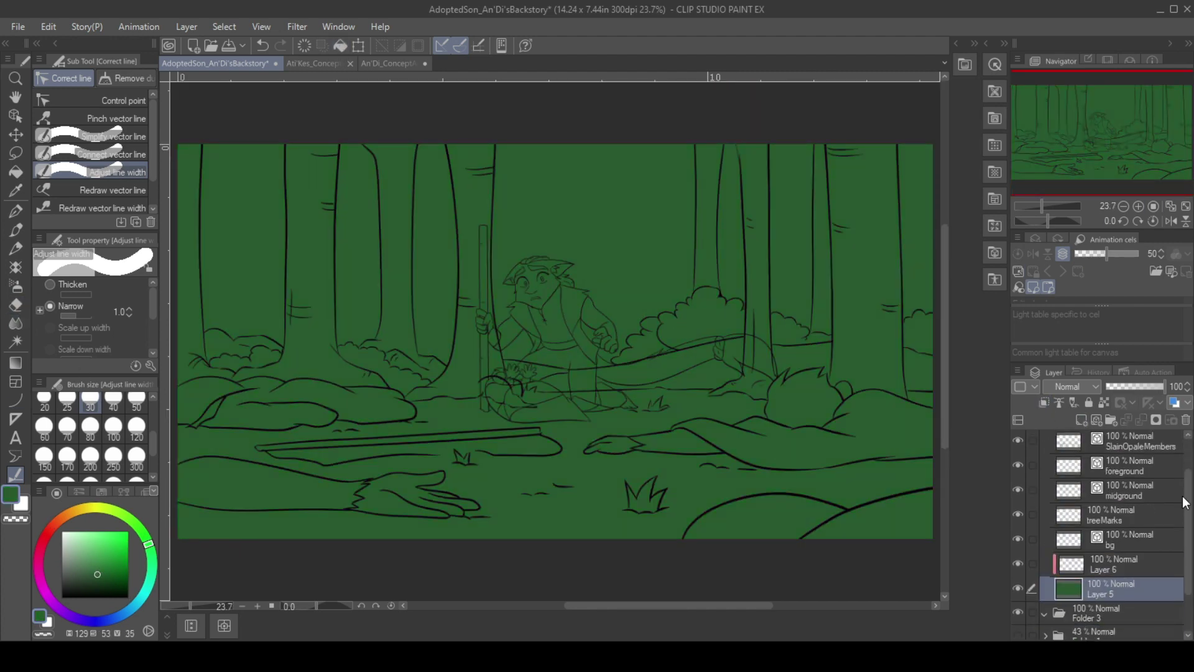
key(g)
click(319, 365)
click(479, 213)
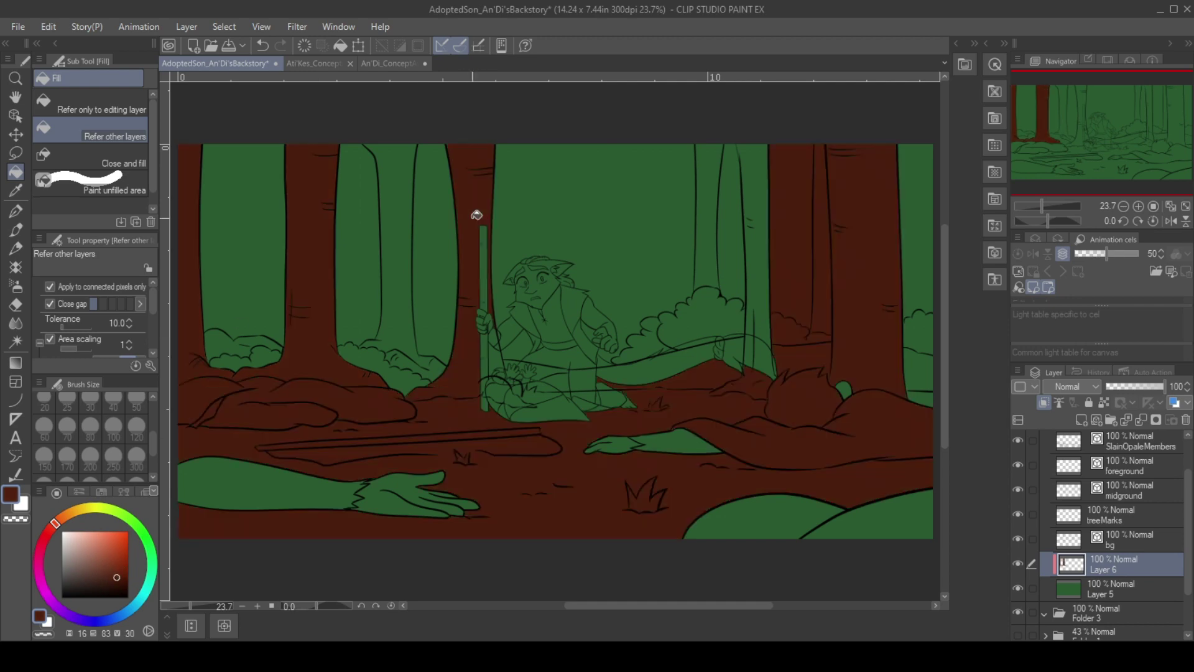
key(ctrl+z)
click(1020, 442)
click(859, 213)
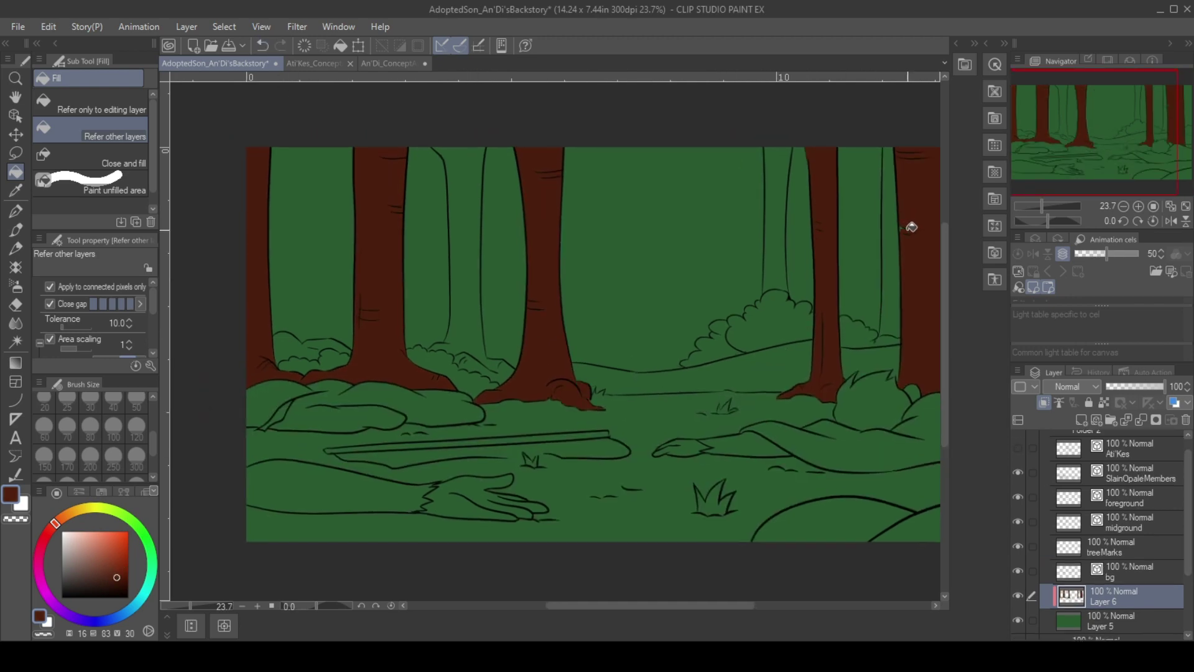
scroll(559, 342, up, 3)
scroll(560, 342, down, 3)
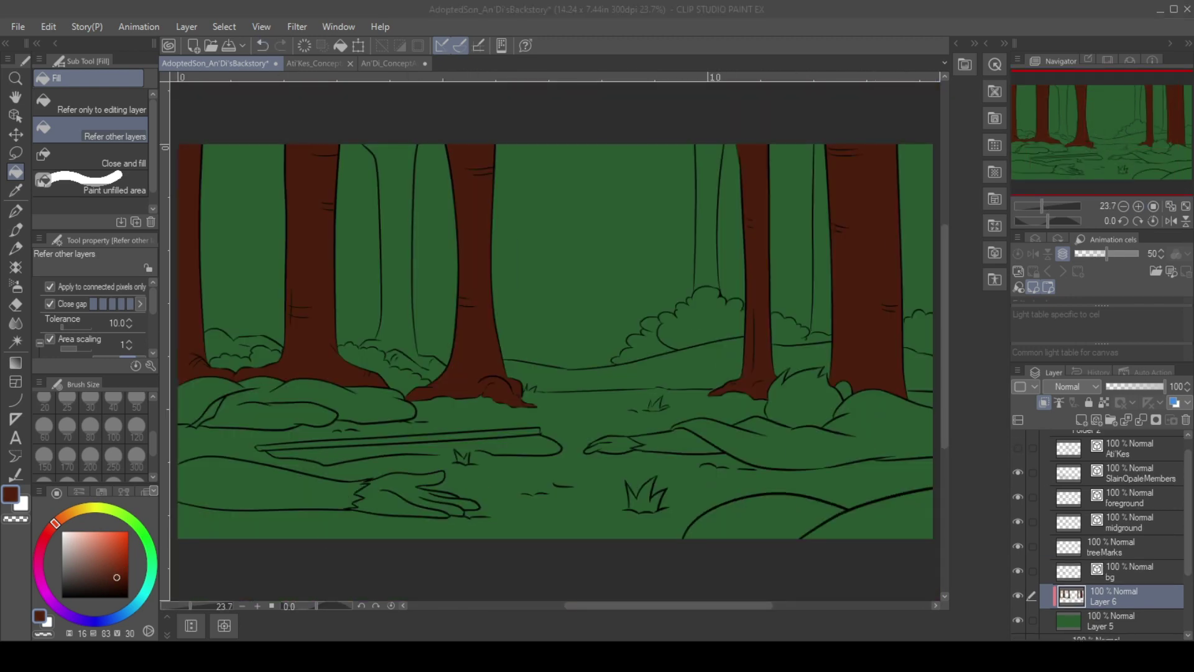
click(392, 248)
click(708, 236)
Fill the bushes, distant hills and grass tufts bright green and the ground dark brown.
drag(497, 311, 571, 252)
click(62, 518)
click(96, 572)
click(621, 435)
drag(560, 311, 459, 427)
click(485, 374)
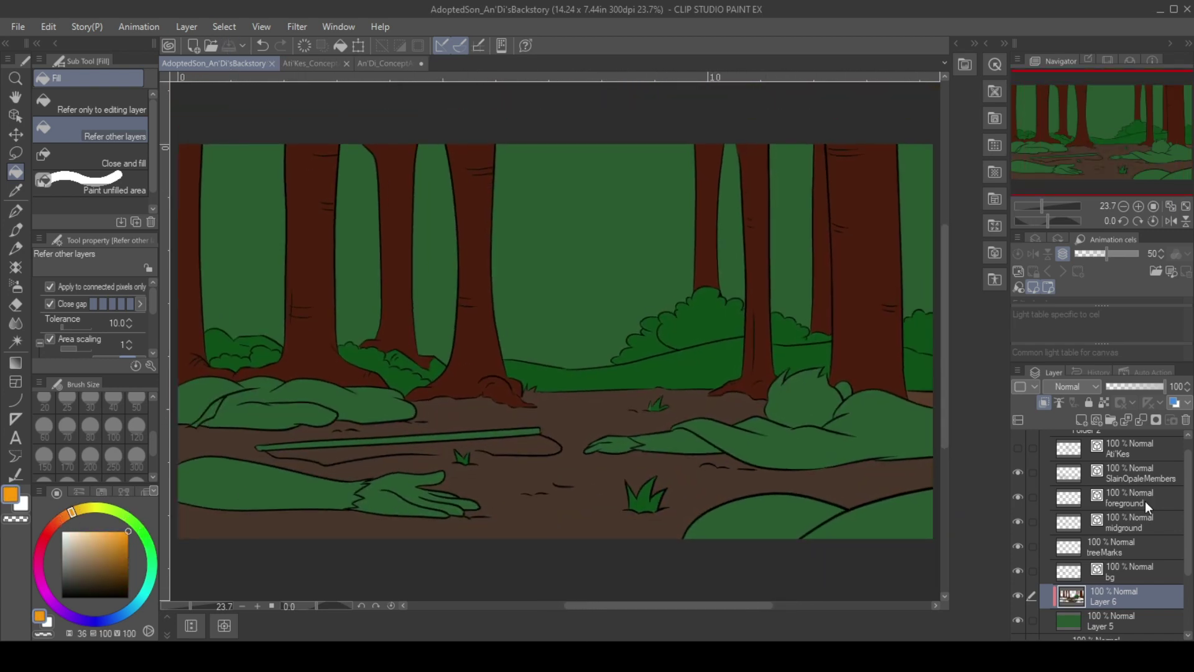
Add a layer below SlainOpaleMembers and fill the bodies' arms, hands and fur, sampling colors from the An'Di concept art.
click(1138, 474)
key(ctrl+shift+n)
click(307, 489)
click(388, 62)
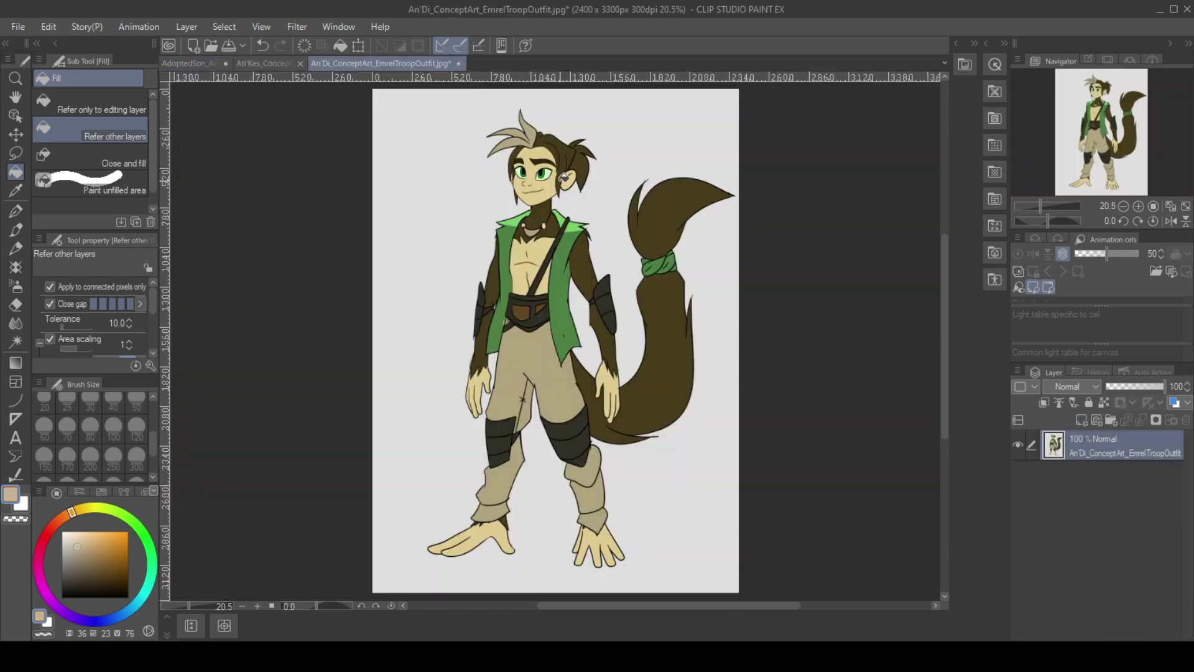
click(215, 62)
click(612, 444)
click(796, 398)
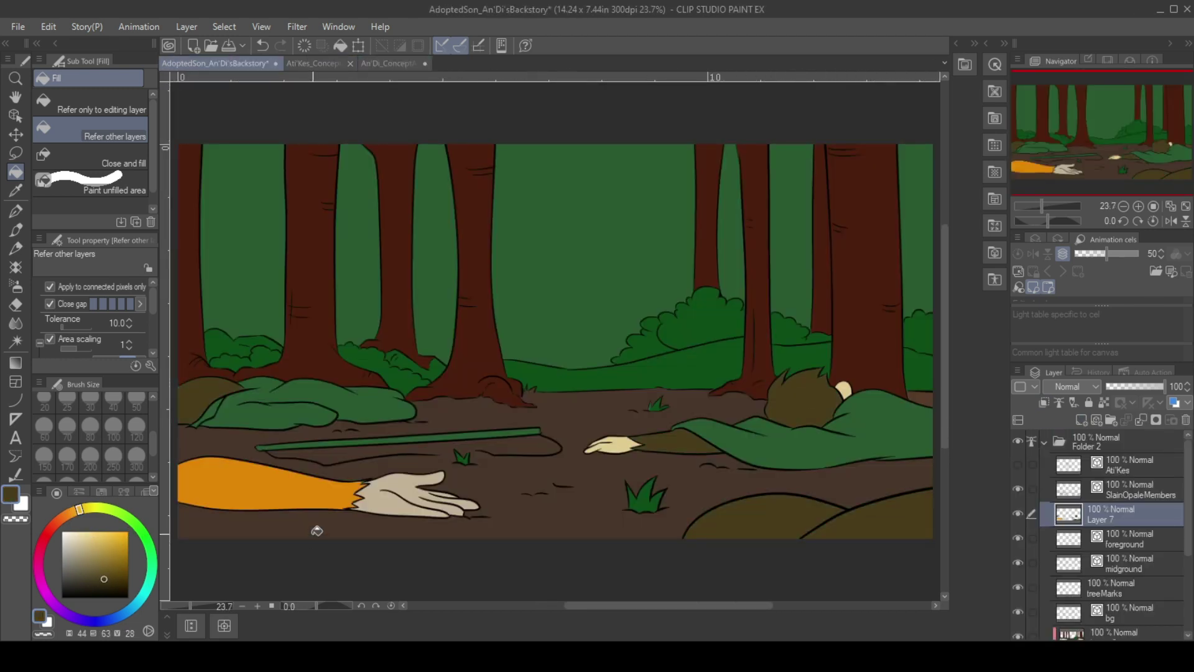
Fill the bodies' clothing in orange tones and the fallen staff in olive brown.
click(208, 529)
key(ctrl+z)
click(281, 446)
Add a layer beneath the At'Kes linework, fill the crouching figure tan, and color its clothing on a clipped layer.
click(1081, 422)
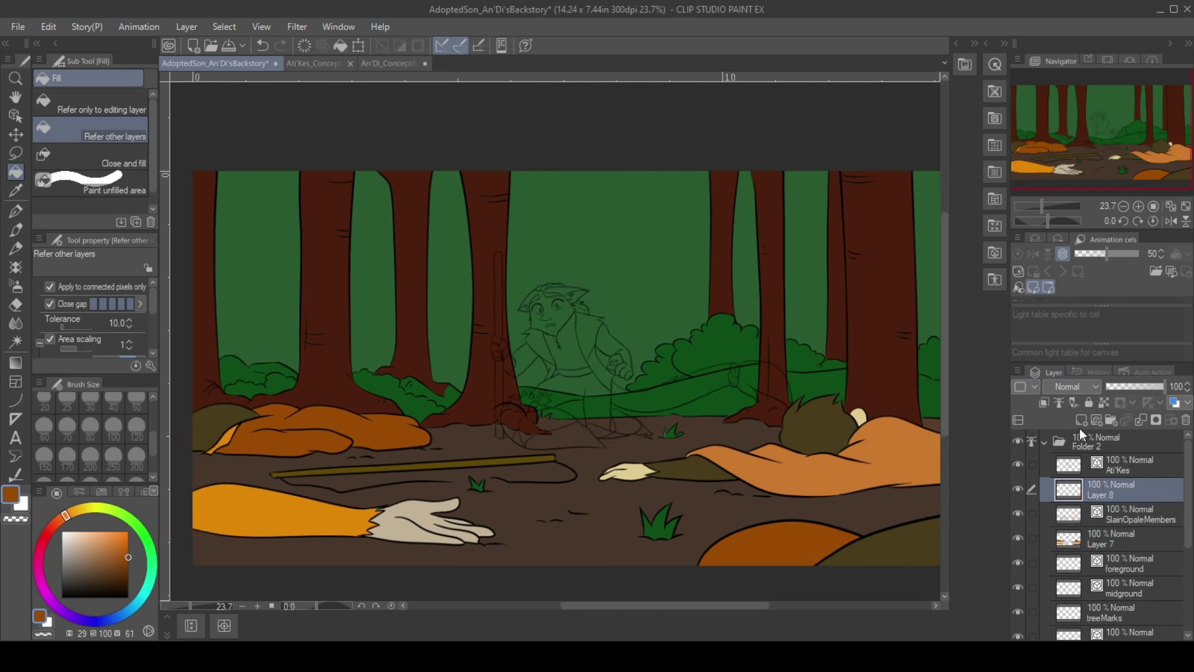
click(1109, 491)
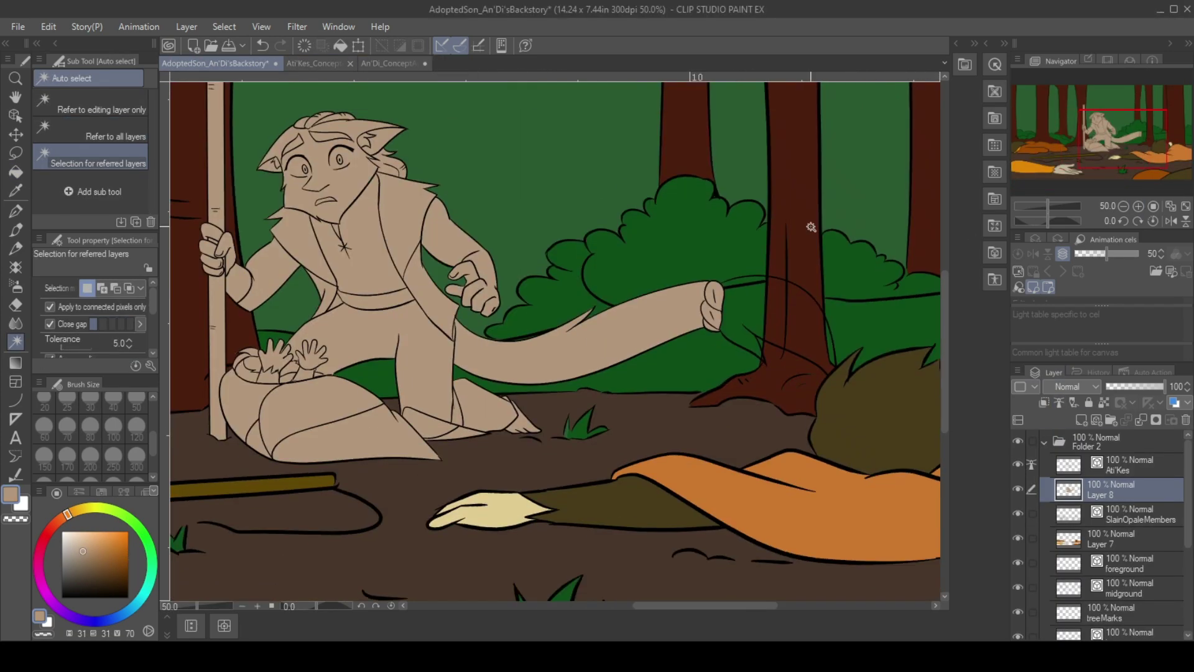
key(e)
click(1151, 209)
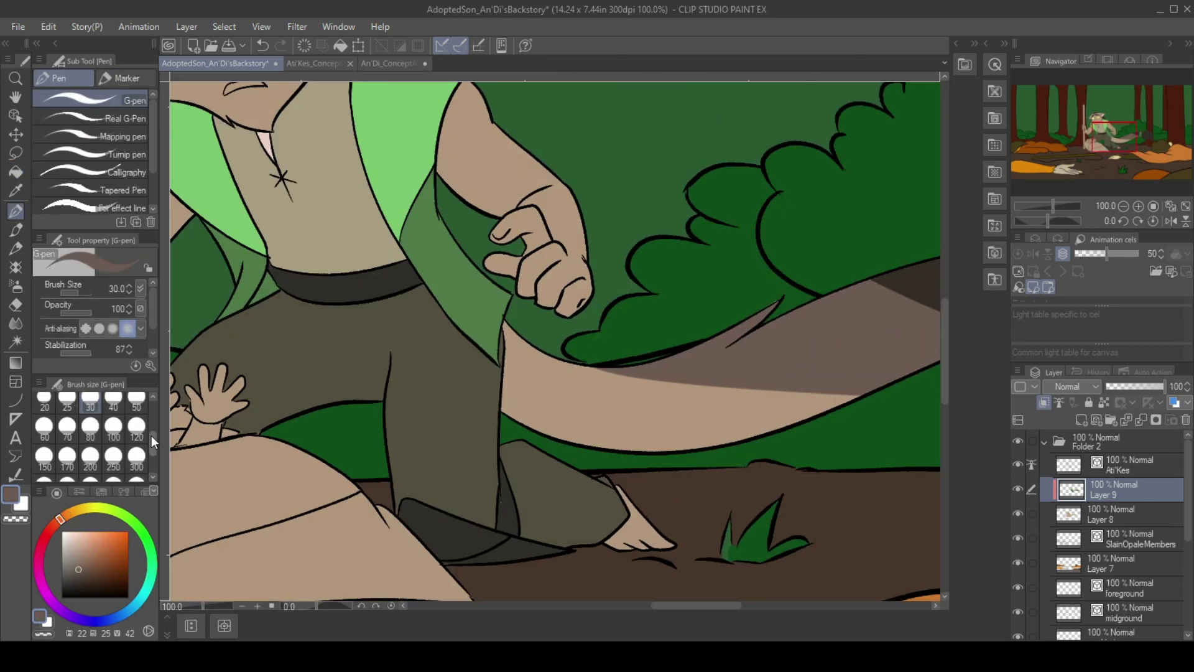
Color the figure's hands, ear tips and nose grey-brown, the vest's collar dark olive and the upright staff reddish brown.
key(g)
click(586, 292)
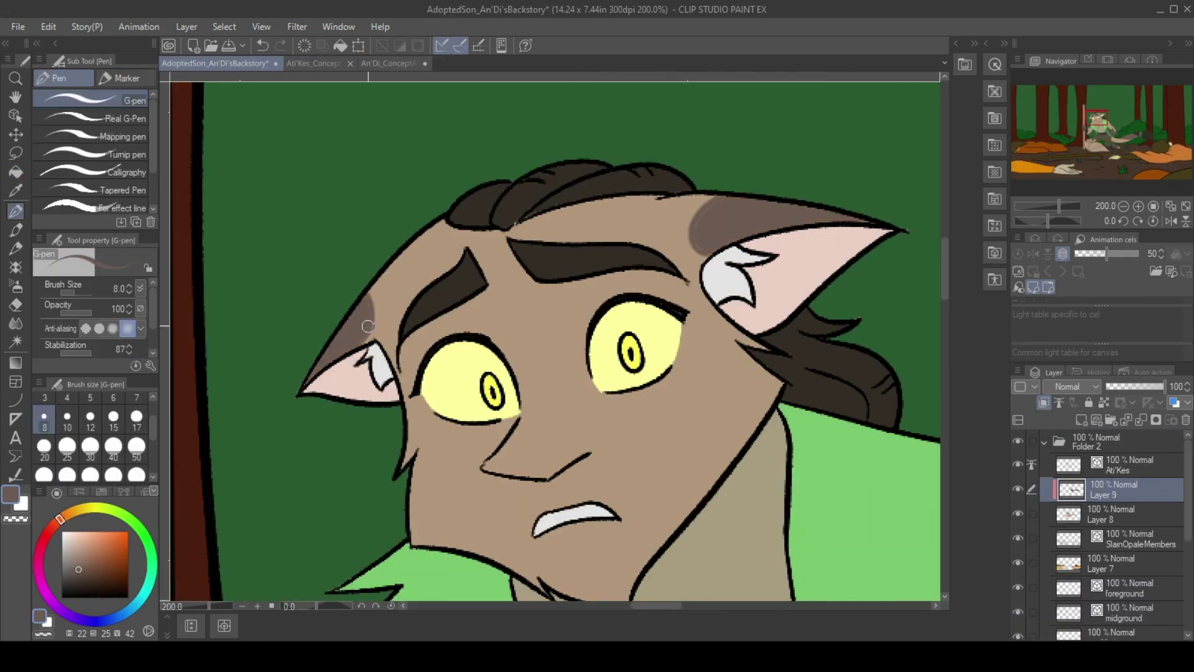
scroll(367, 326, up, 3)
scroll(564, 180, down, 4)
scroll(470, 244, up, 2)
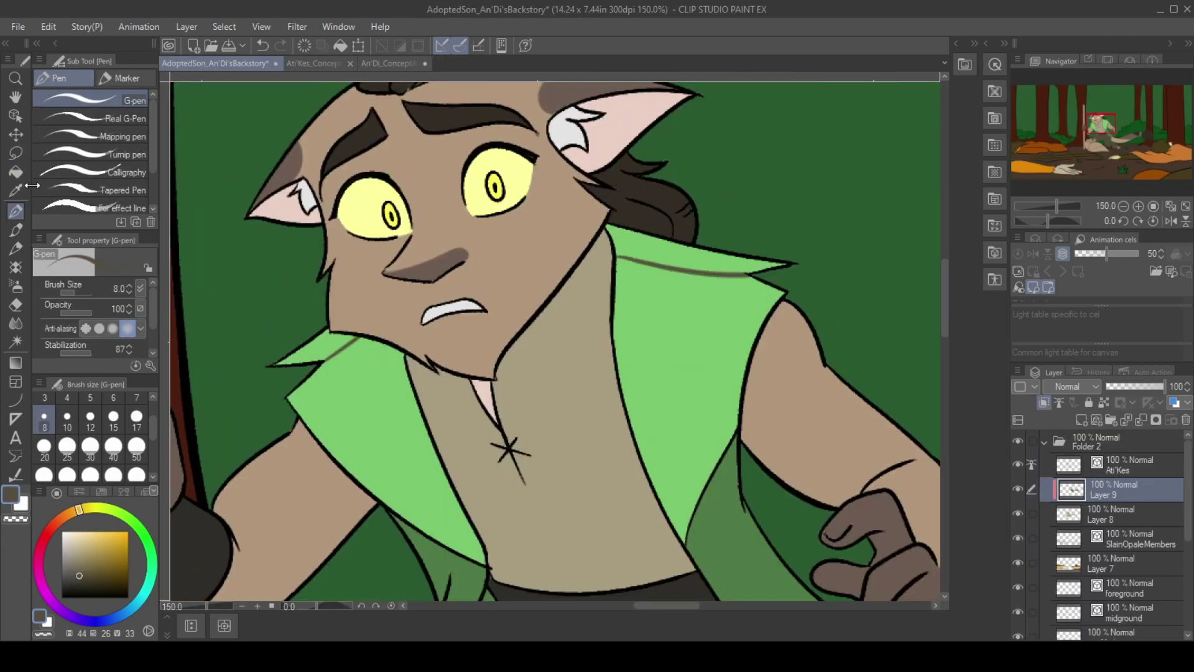
key(g)
click(1171, 208)
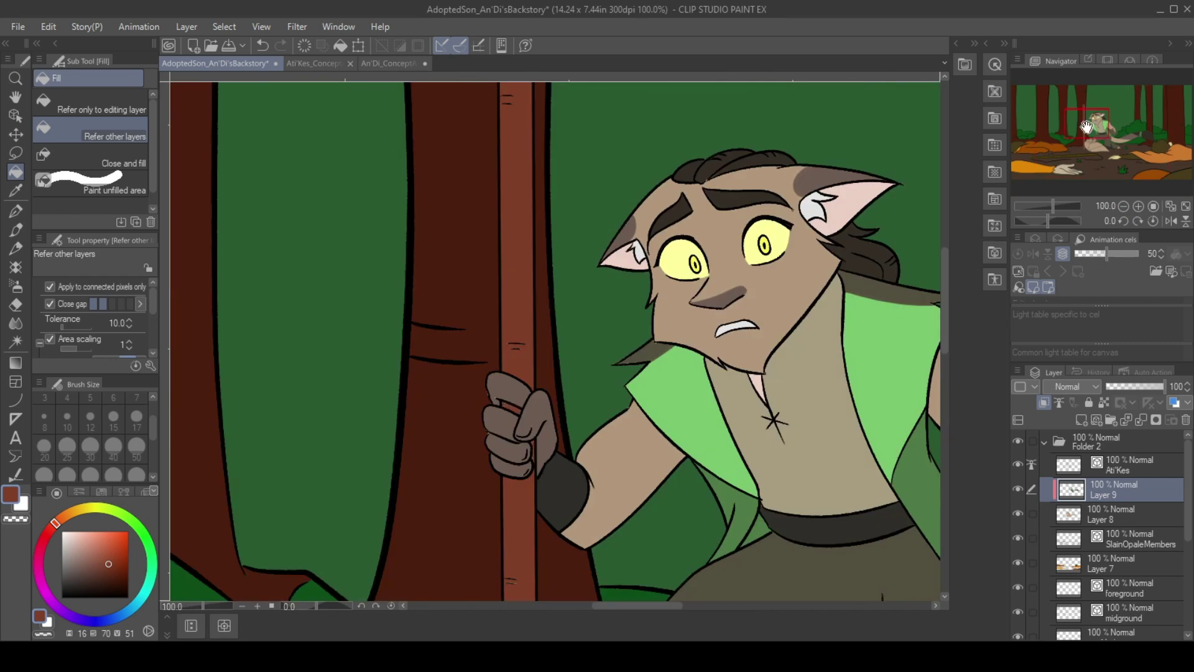
Add a clipped layer named An'Di and fill the bundle orange and the infant's fur dark brown.
key(ctrl+shift+n)
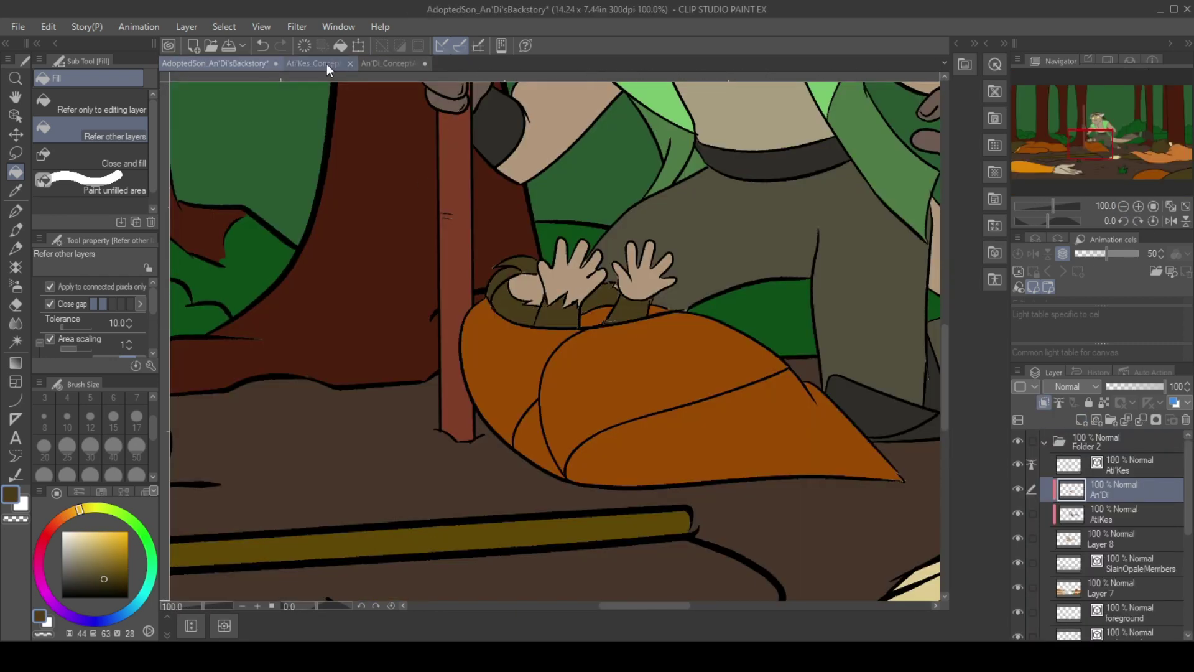
scroll(544, 322, up, 2)
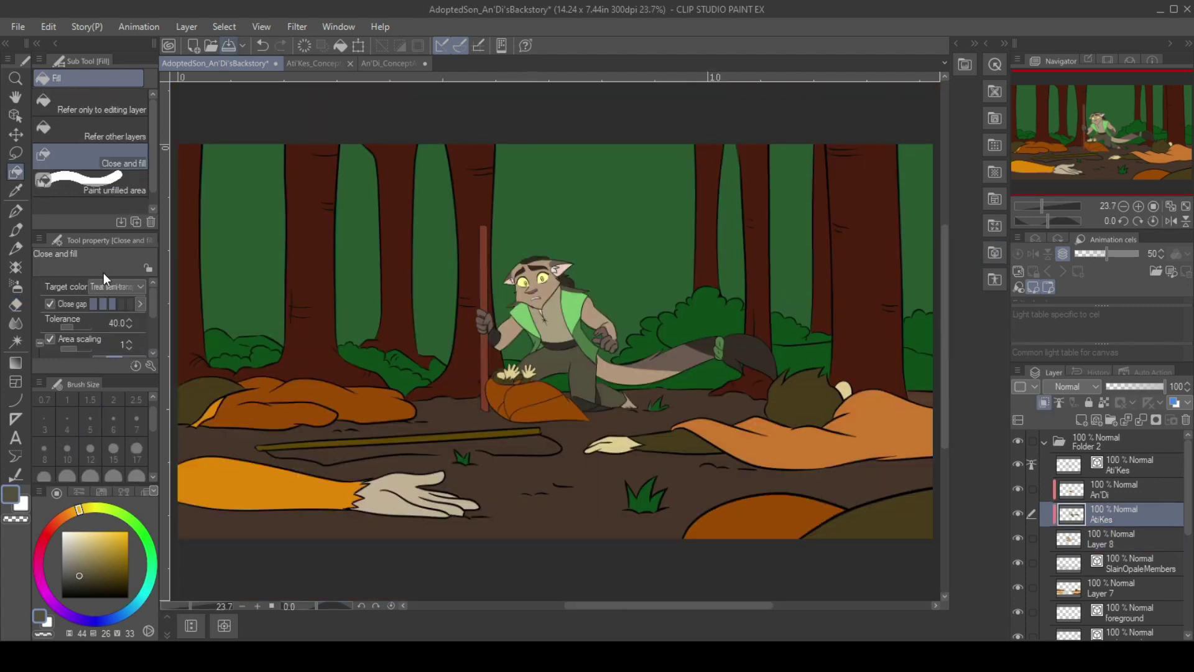
Fill a new layer above the scenery colors with muted dark green, clip it and set its blending mode to Overlay.
scroll(1095, 534, down, 5)
click(1093, 562)
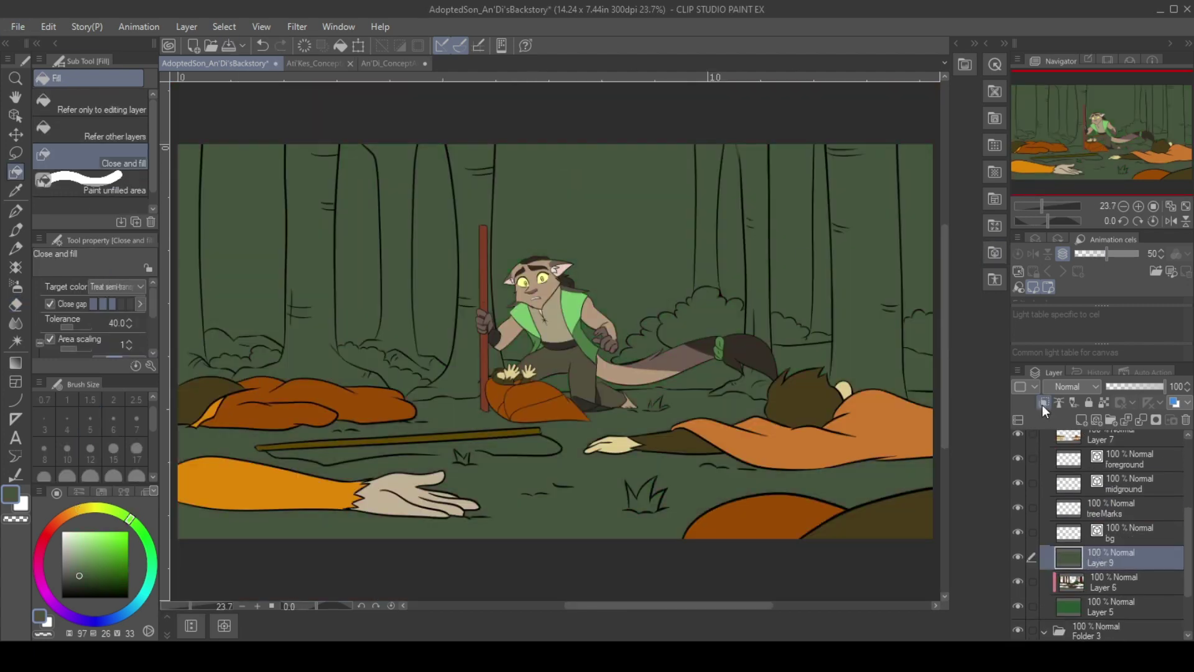
click(1074, 386)
click(1077, 566)
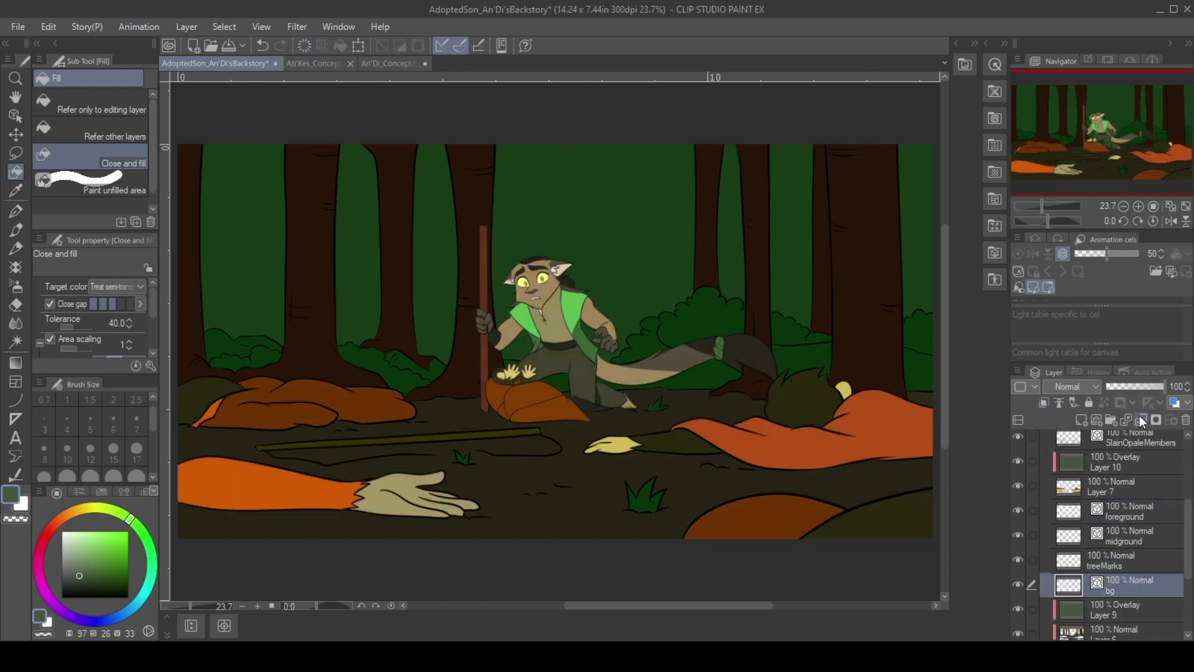
Set the bg line layer's opacity to 65% and recolor the scenery's Overlay layer with a darker green.
scroll(1179, 388, down, 2)
scroll(1135, 585, down, 3)
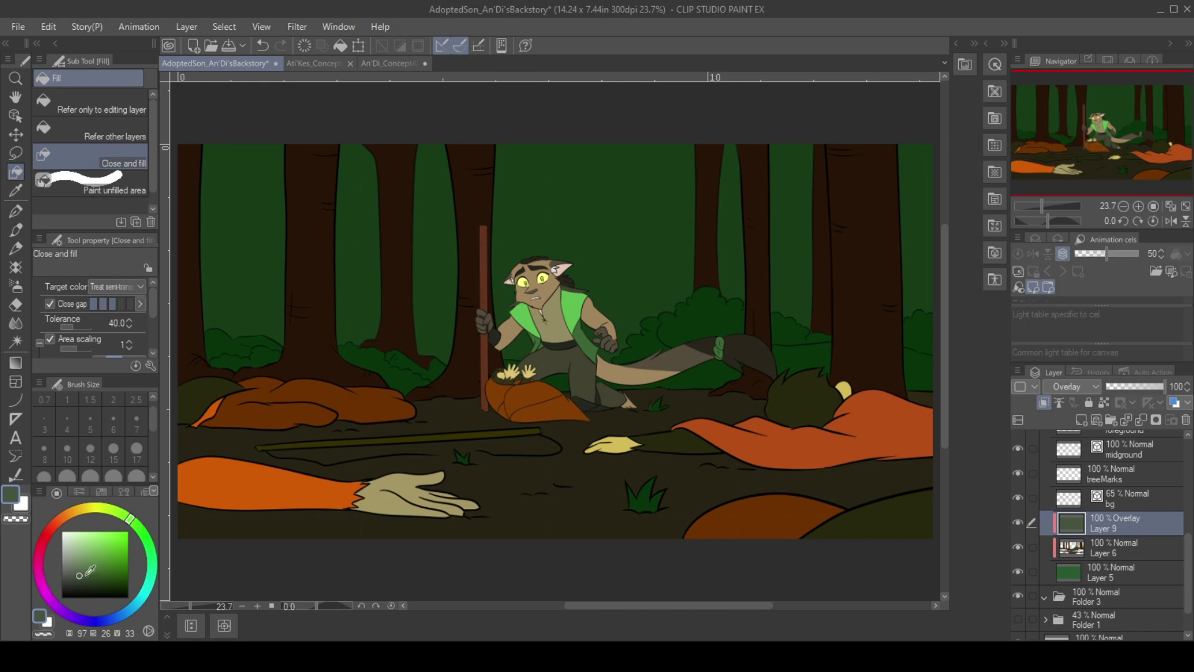
click(86, 578)
click(1119, 523)
key(w)
click(404, 342)
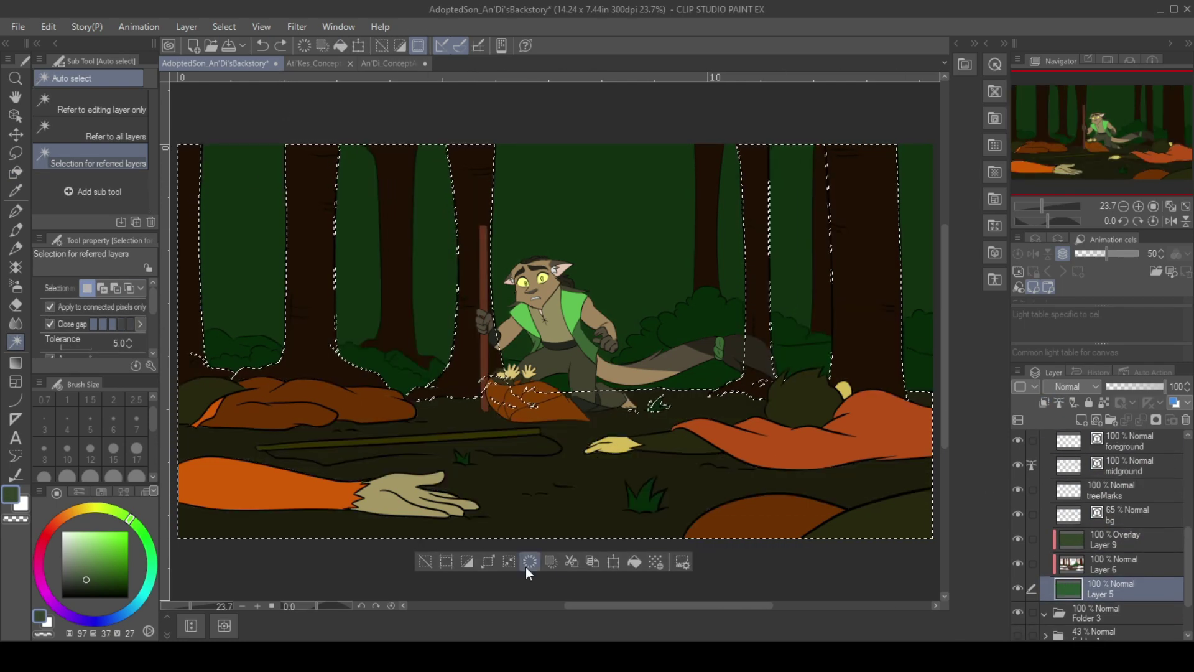
click(534, 436)
key(ctrl+z)
Erase the scenery's Overlay layer along the roots of the large tree behind the staff.
scroll(1064, 126, up, 5)
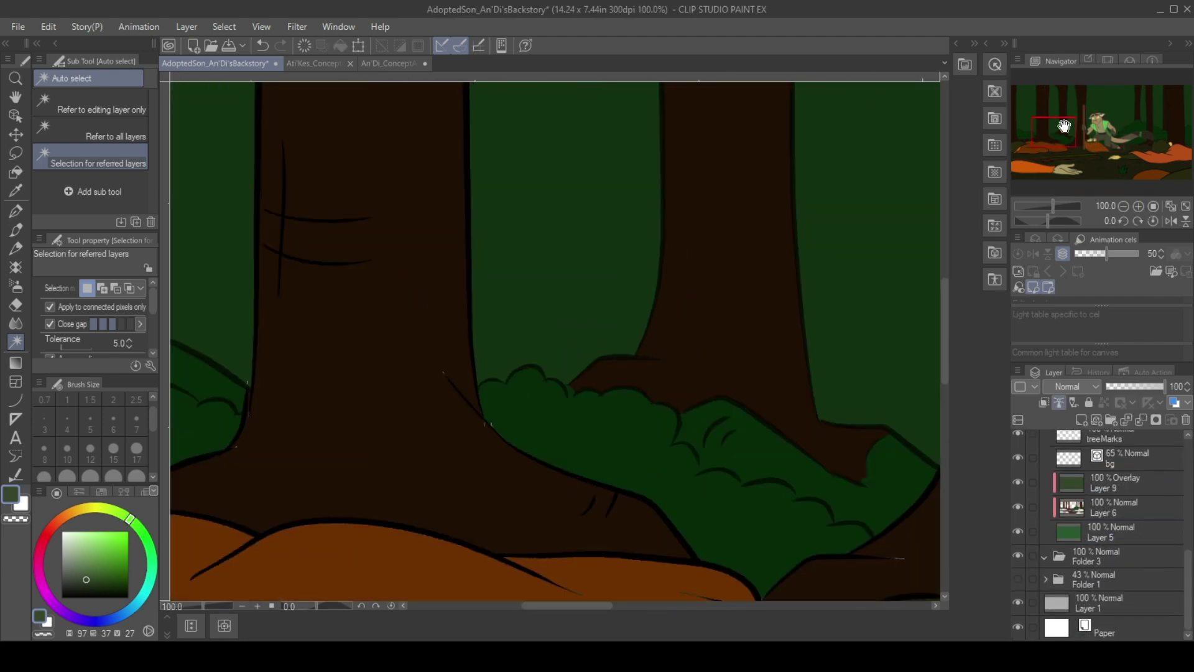
drag(1064, 126, 1055, 127)
key(g)
click(1130, 529)
scroll(787, 436, down, 6)
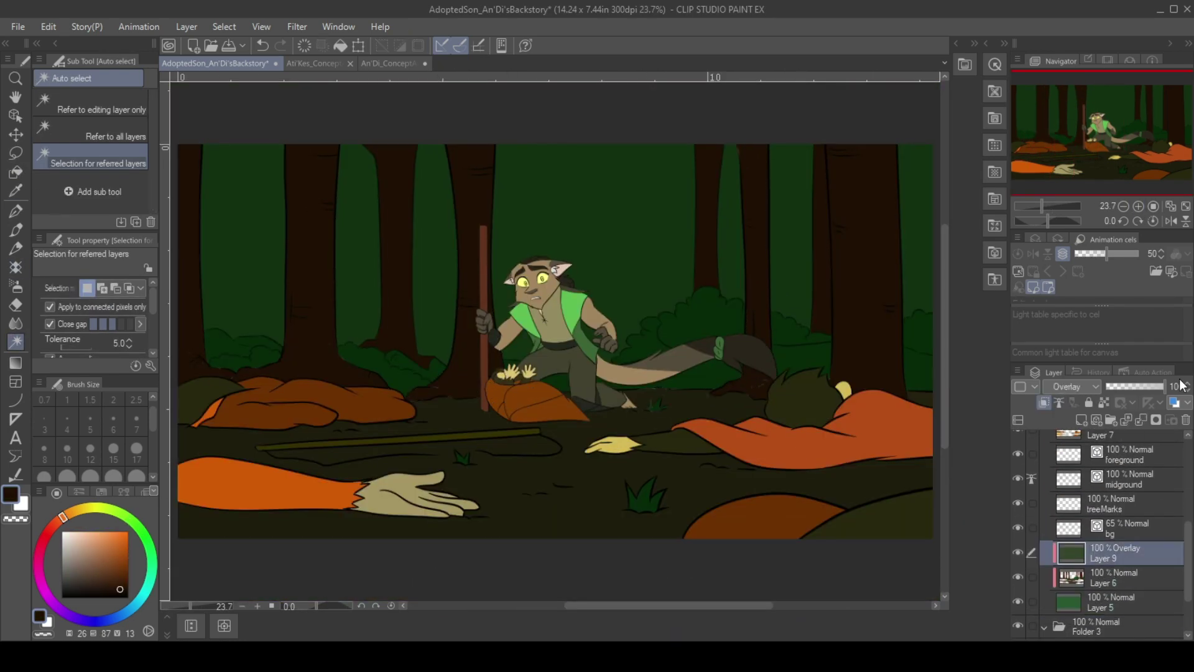
key(e)
scroll(279, 365, up, 5)
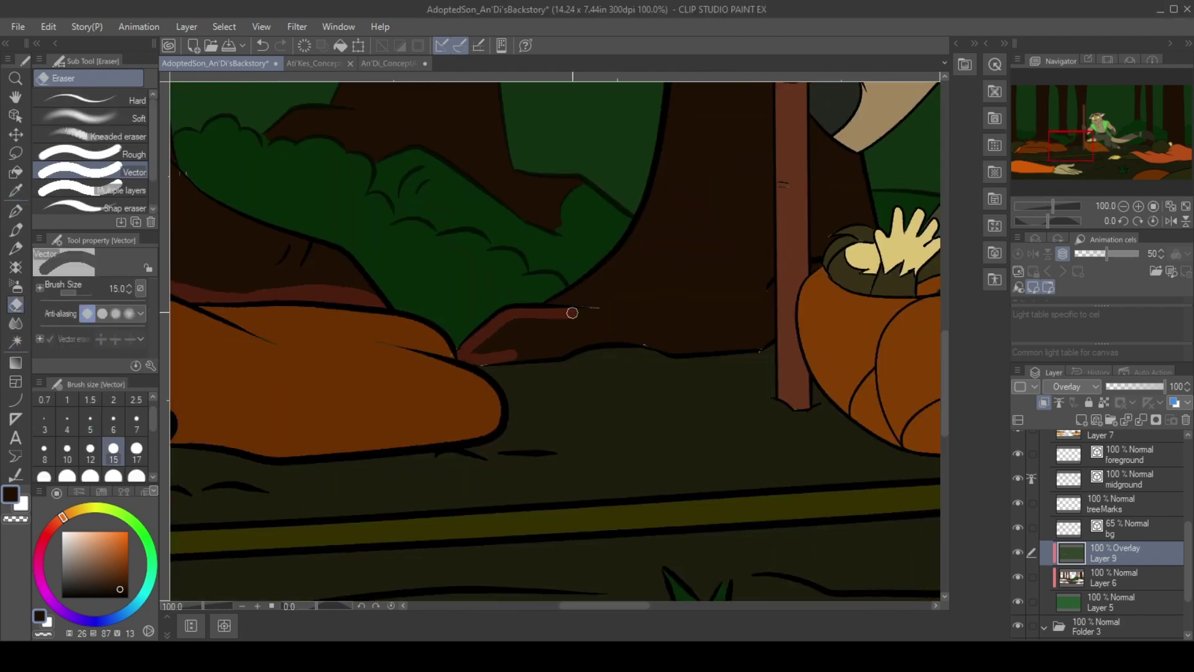
drag(543, 344, 582, 293)
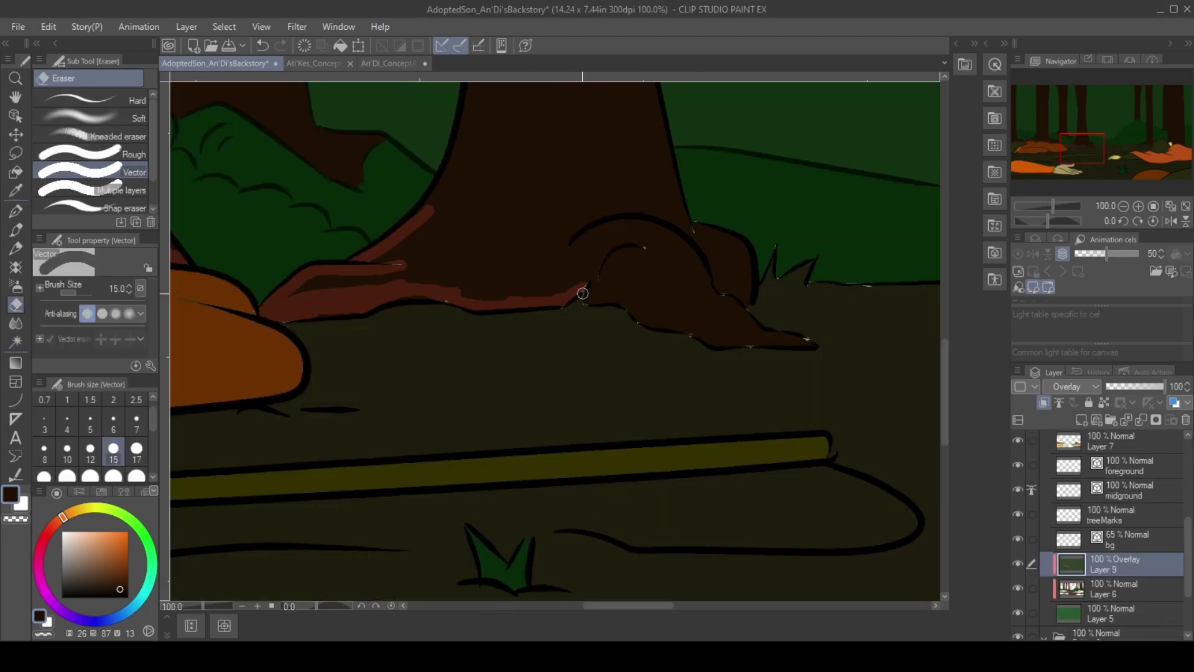
drag(728, 304, 647, 364)
Erase the base color on Layer 5 beneath the two large tree trunks on the scene's left half.
scroll(641, 368, down, 2)
key(w)
key(e)
drag(697, 401, 740, 470)
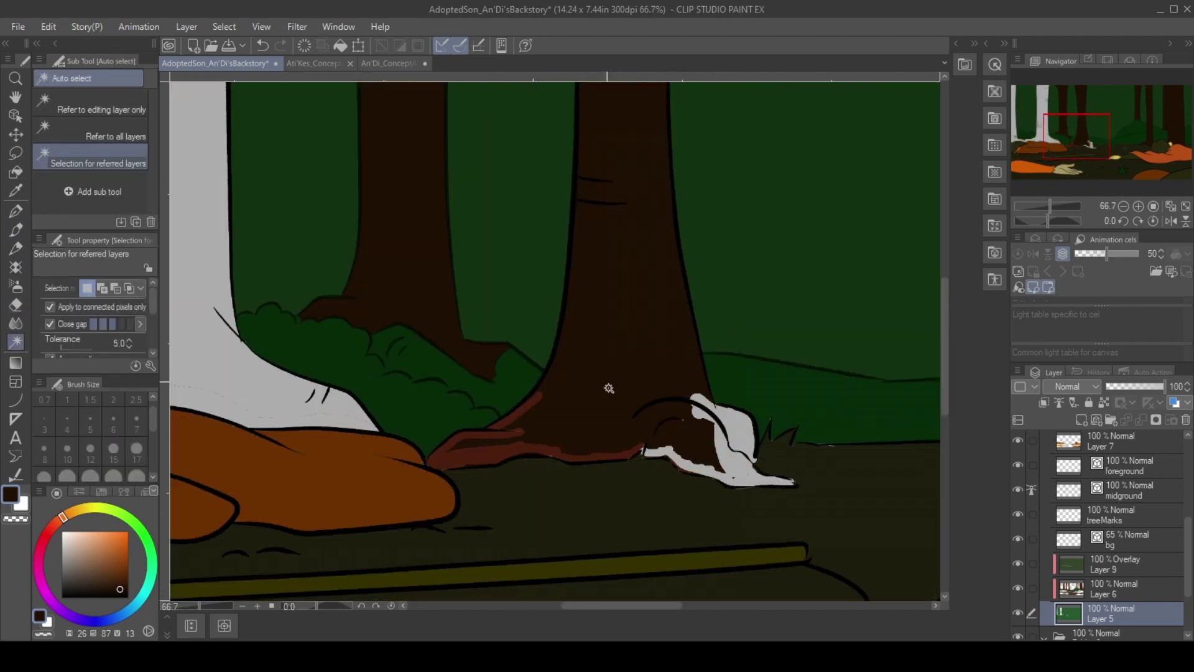
key(e)
drag(432, 463, 521, 444)
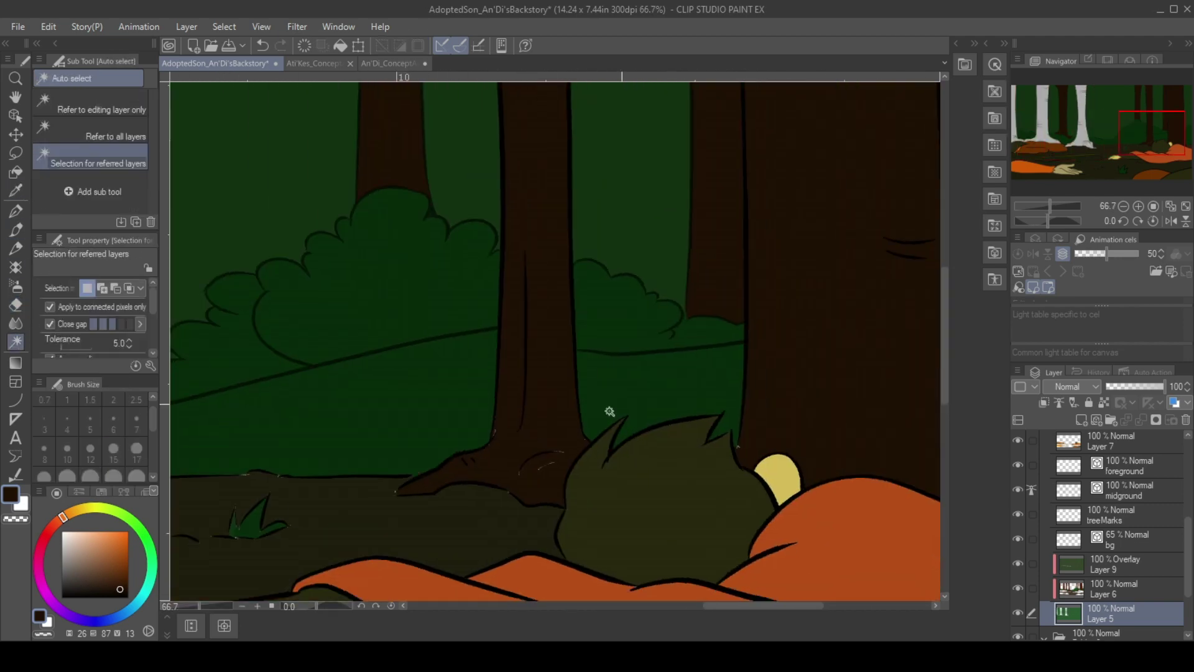
Erase the base color on Layer 5 beneath the slim and thick foreground trees on the scene's right side.
key(e)
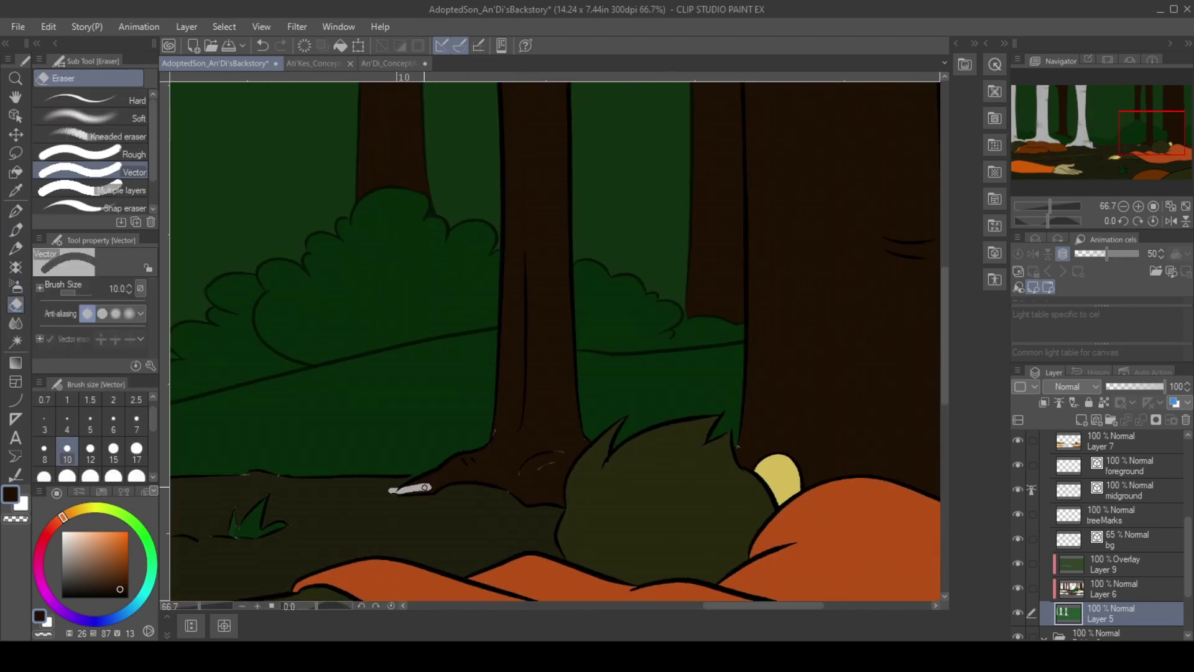
drag(498, 492, 565, 491)
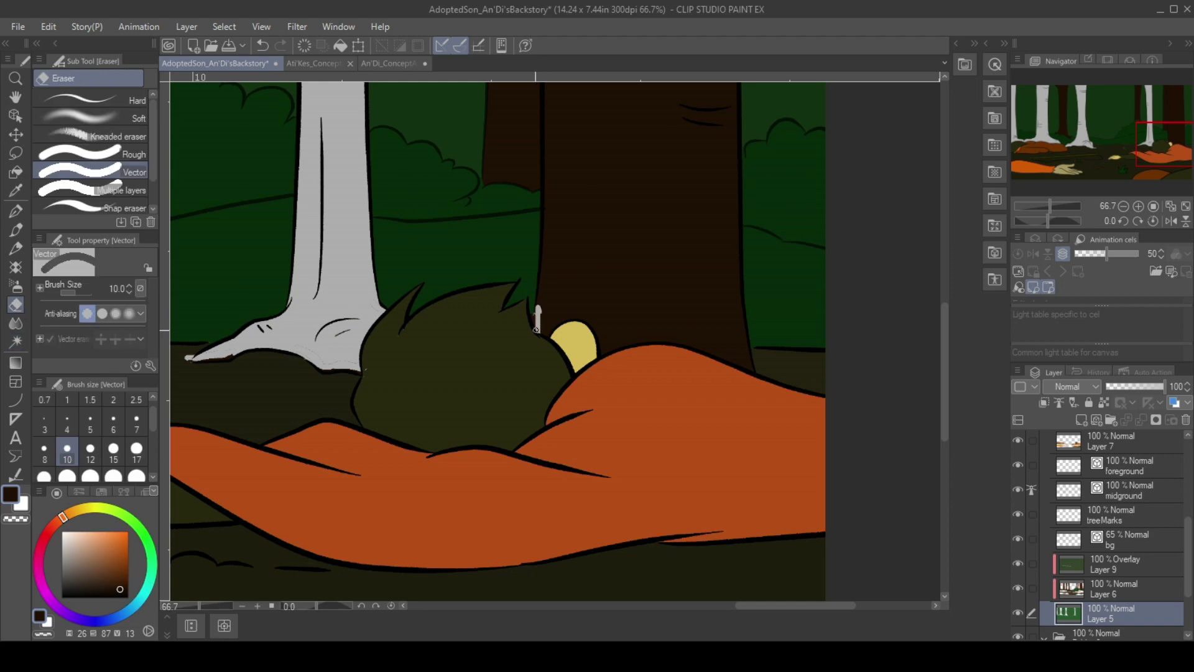
key(w)
click(538, 320)
key(ctrl+0)
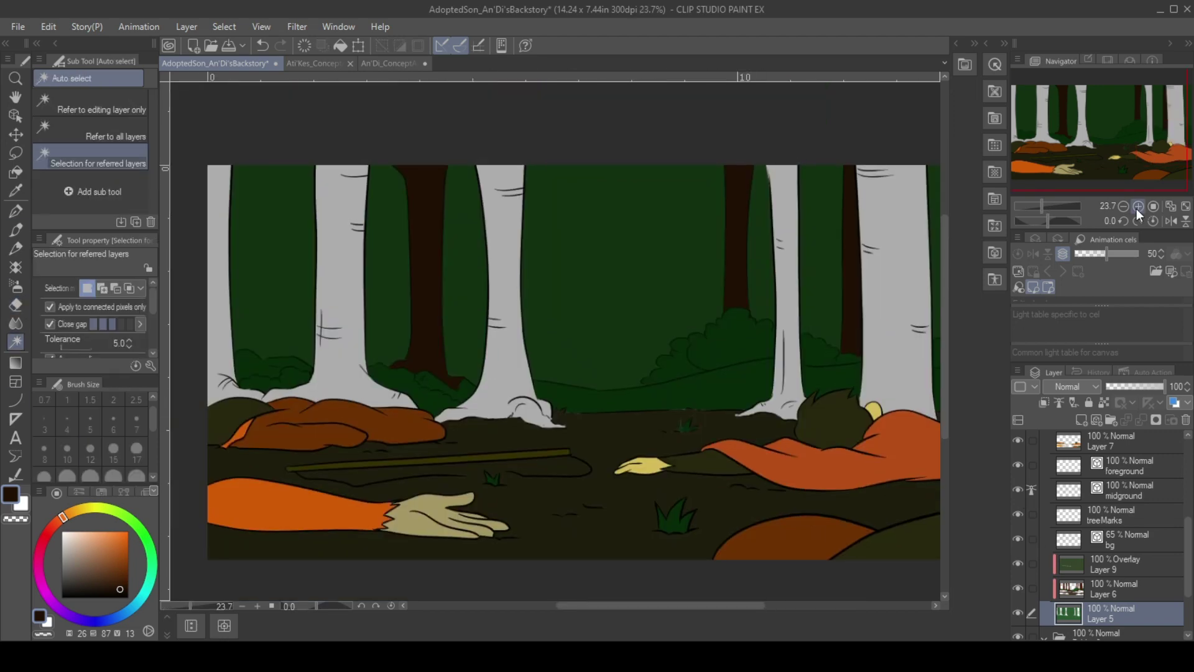
Clear the small background grass tuft's color from Layer 5 and hide the scenery's Overlay layer.
key(ctrl+alt+0)
click(1113, 575)
key(g)
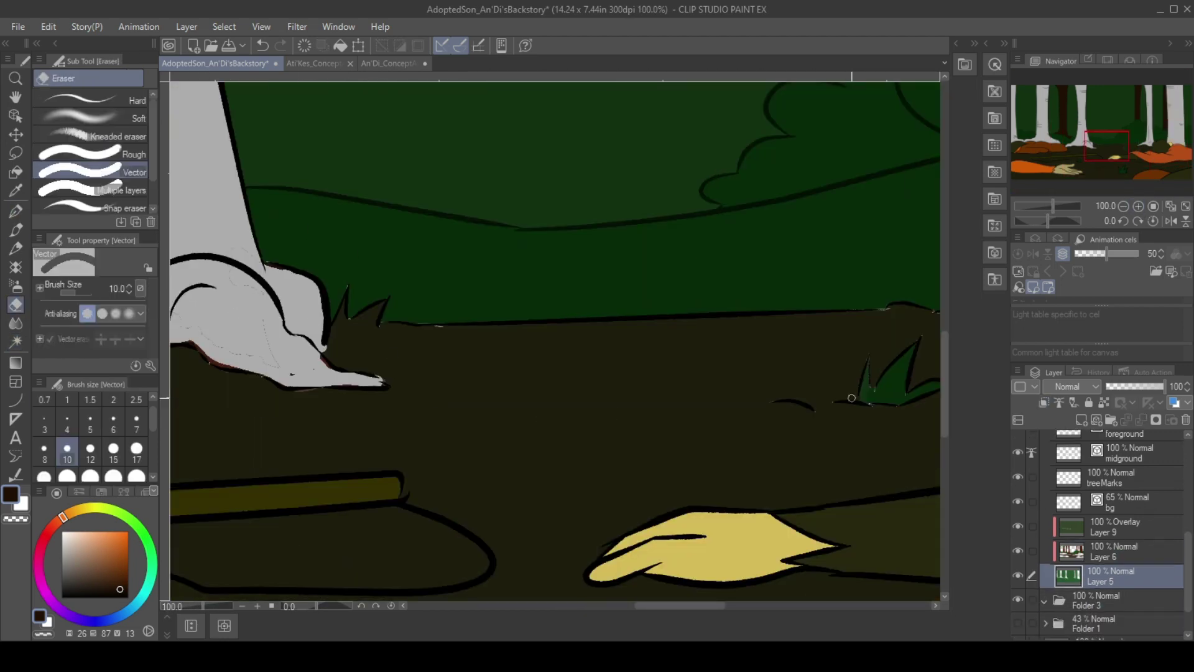
click(1017, 526)
key(ctrl+0)
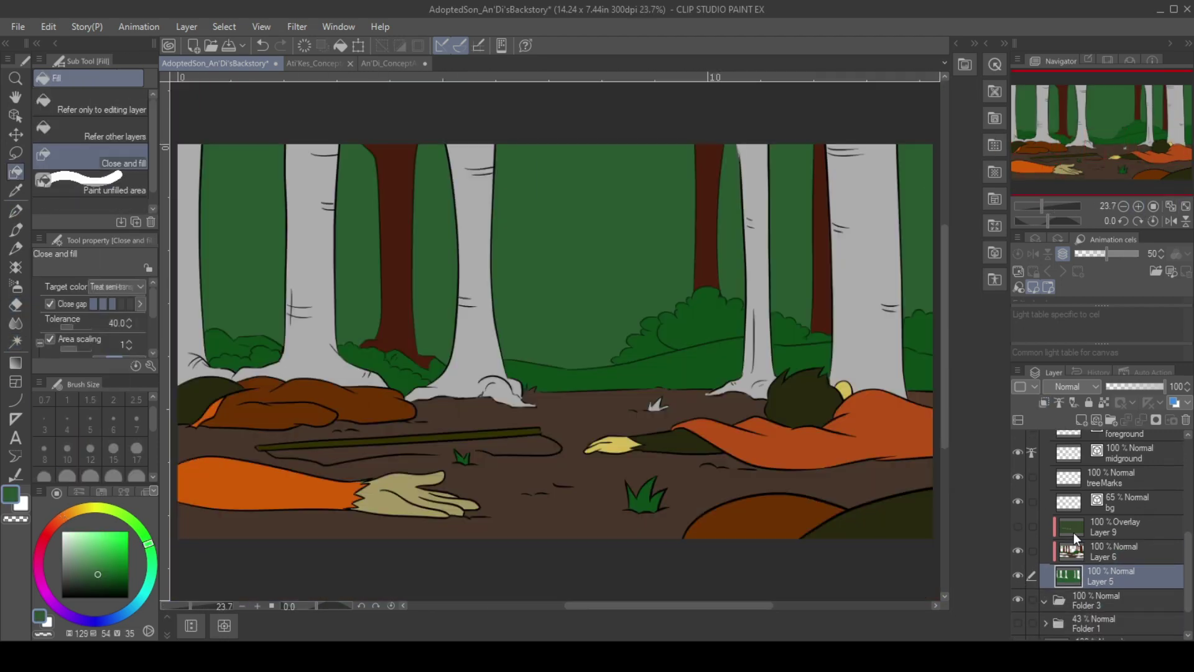
Add a new layer above treeMarks and paint the lower edges of the leftmost trees dark reddish brown with the G-pen.
click(1113, 477)
key(ctrl+shift+n)
key(w)
click(430, 547)
scroll(261, 367, up, 8)
key(p)
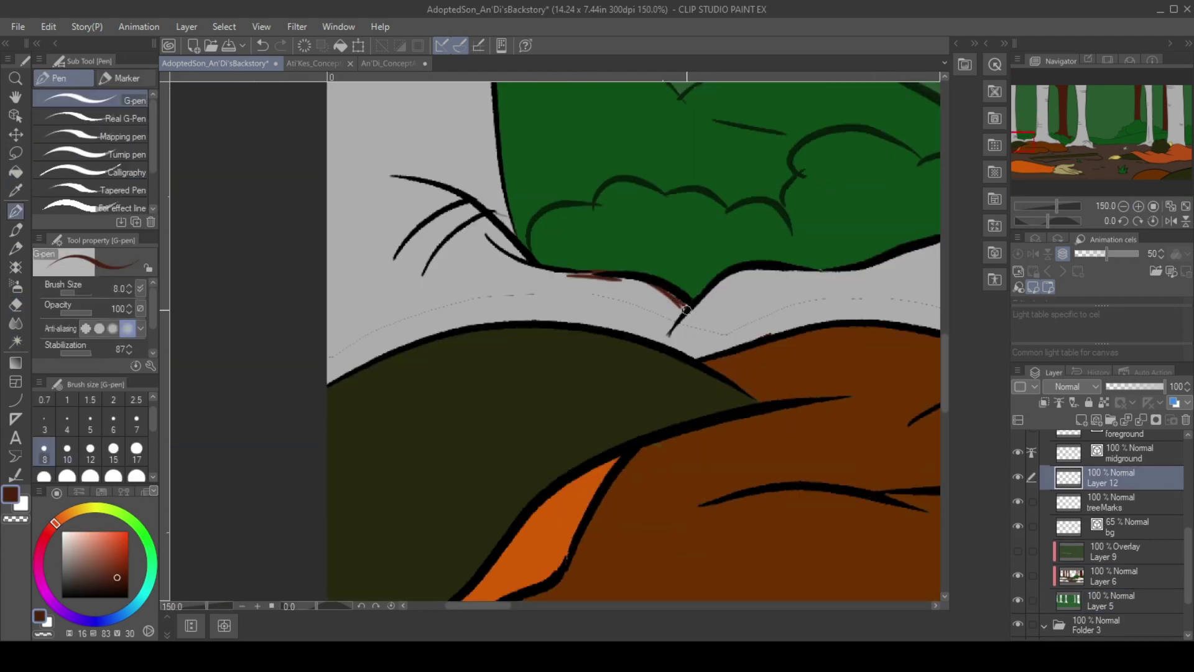
mouse_move(175, 264)
mouse_down()
mouse_move(559, 289)
mouse_move(918, 336)
mouse_up()
Close the second tree's base outline and fill the two leftmost foreground trees with dark reddish brown.
key(w)
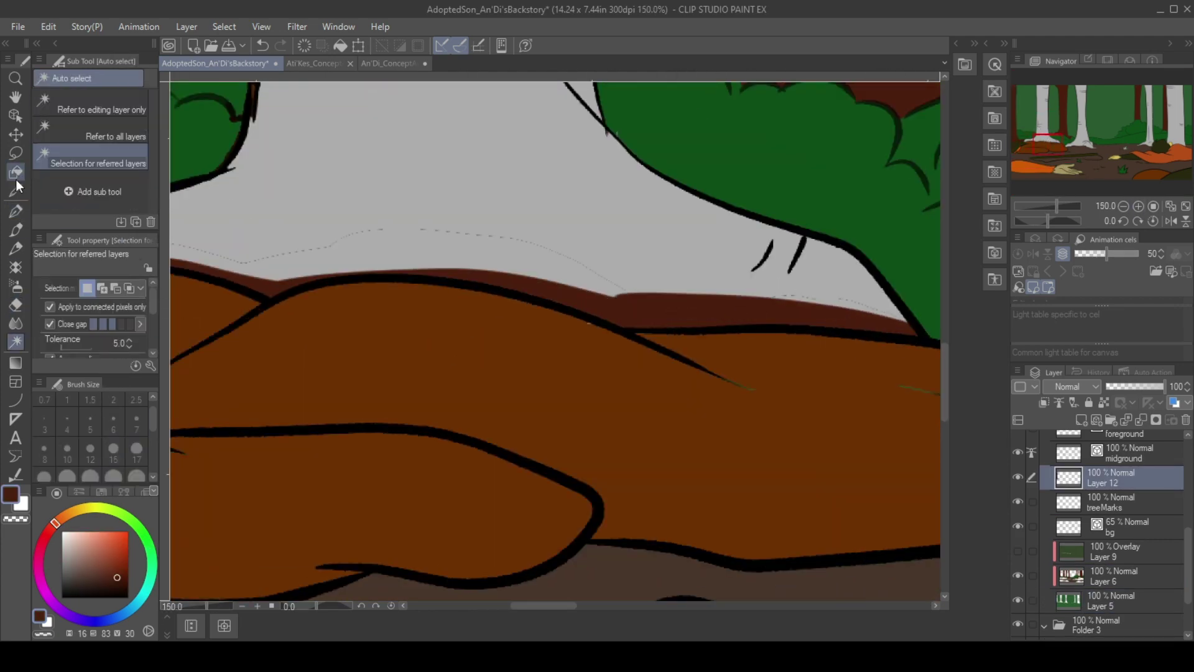
key(p)
drag(275, 330, 578, 248)
key(w)
key(ctrl+d)
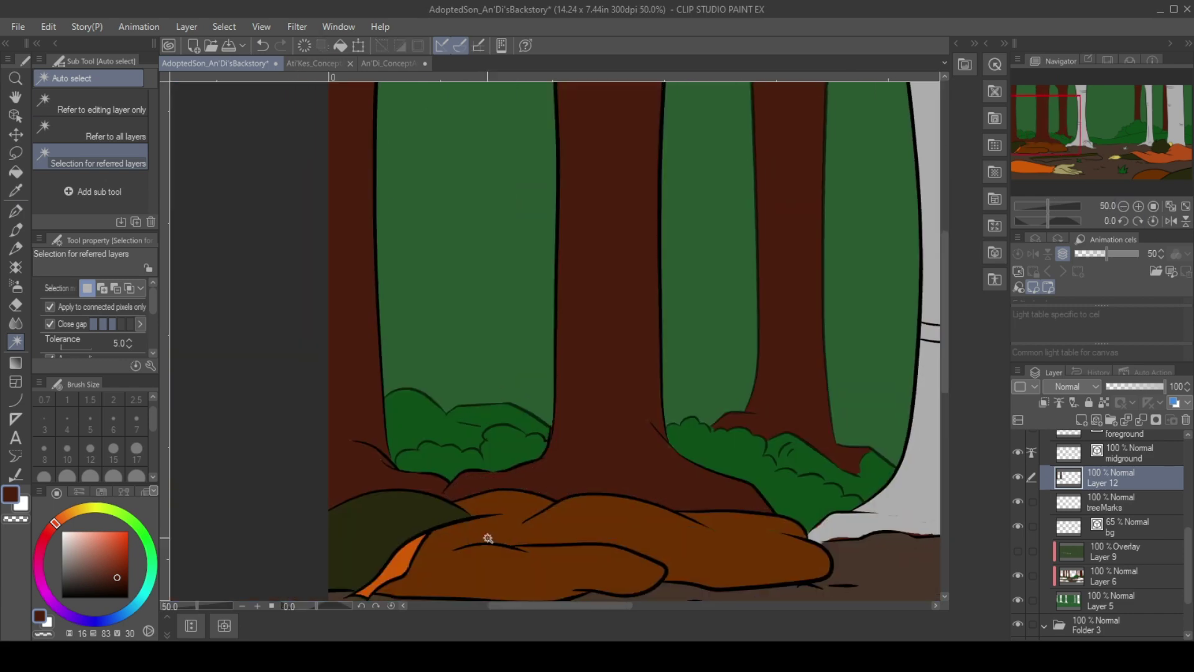
Paint the middle tree's root edges dark reddish brown with a size 25 G-pen and fill its trunk.
key(p)
drag(794, 311, 871, 346)
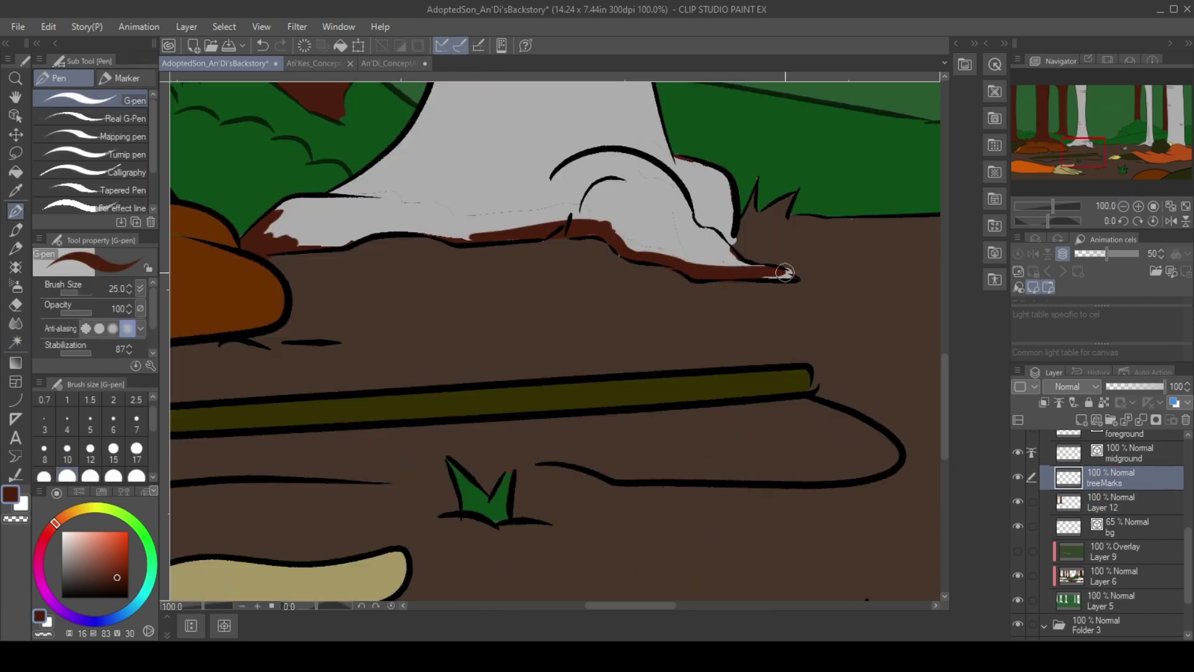
drag(765, 277, 724, 250)
key(w)
click(747, 398)
click(660, 477)
key(p)
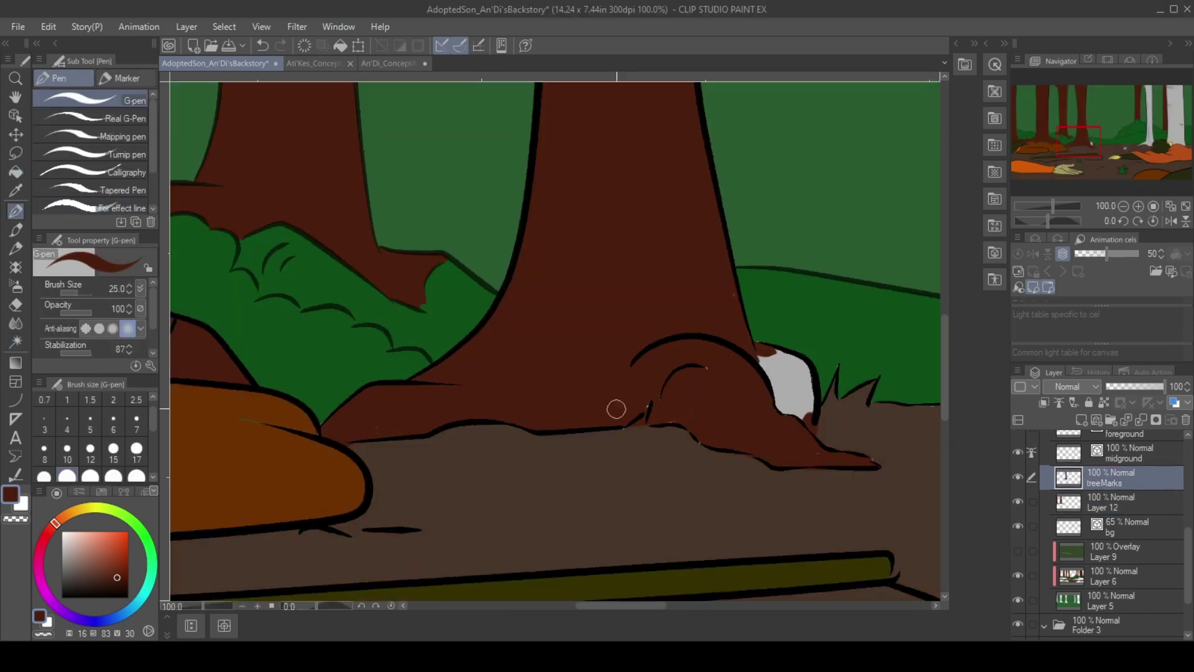
Touch up the root edges of the two foreground trees on the scene's right side and fill both dark reddish brown.
drag(1079, 140, 1146, 137)
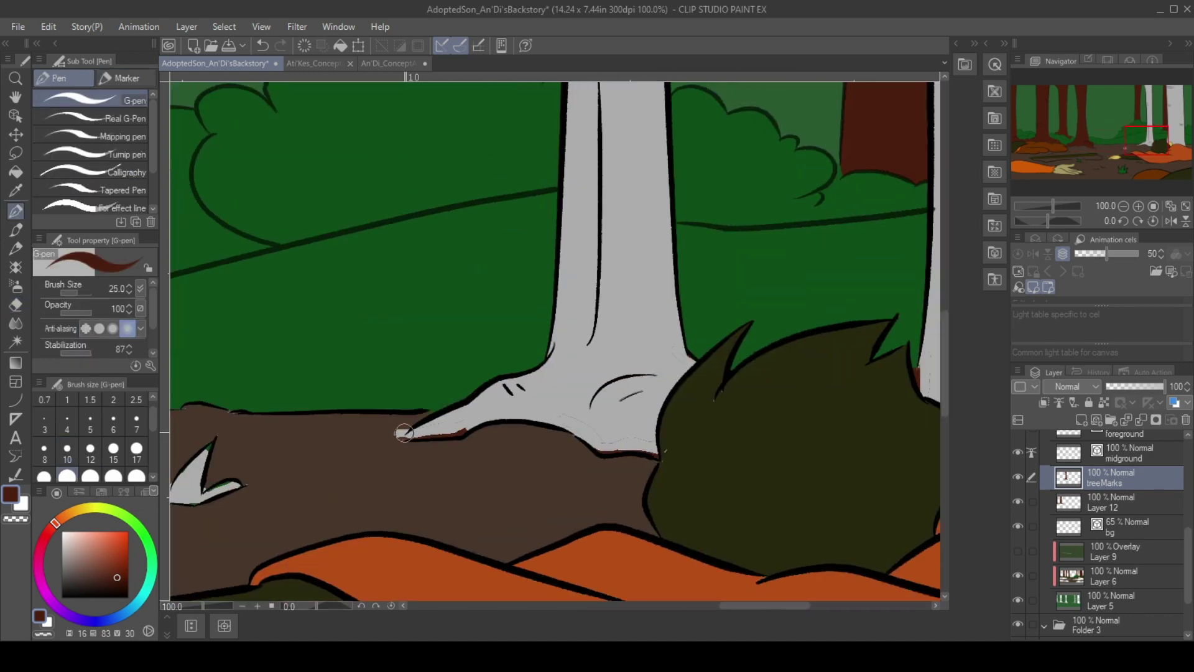
key(g)
click(669, 347)
key(p)
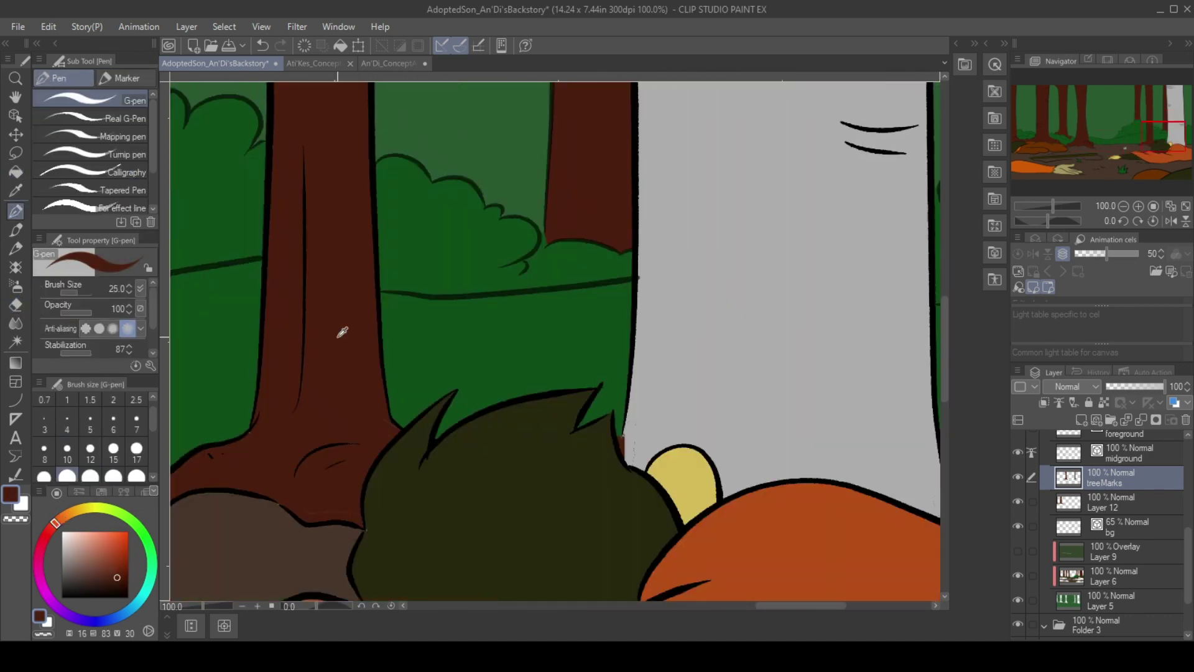
key(g)
click(777, 311)
key(p)
Merge the treeMarks and Layer 12 tree colors and add a clipped dark green Overlay layer above them at 25% opacity.
key(ctrl+0)
click(1070, 551)
click(1018, 551)
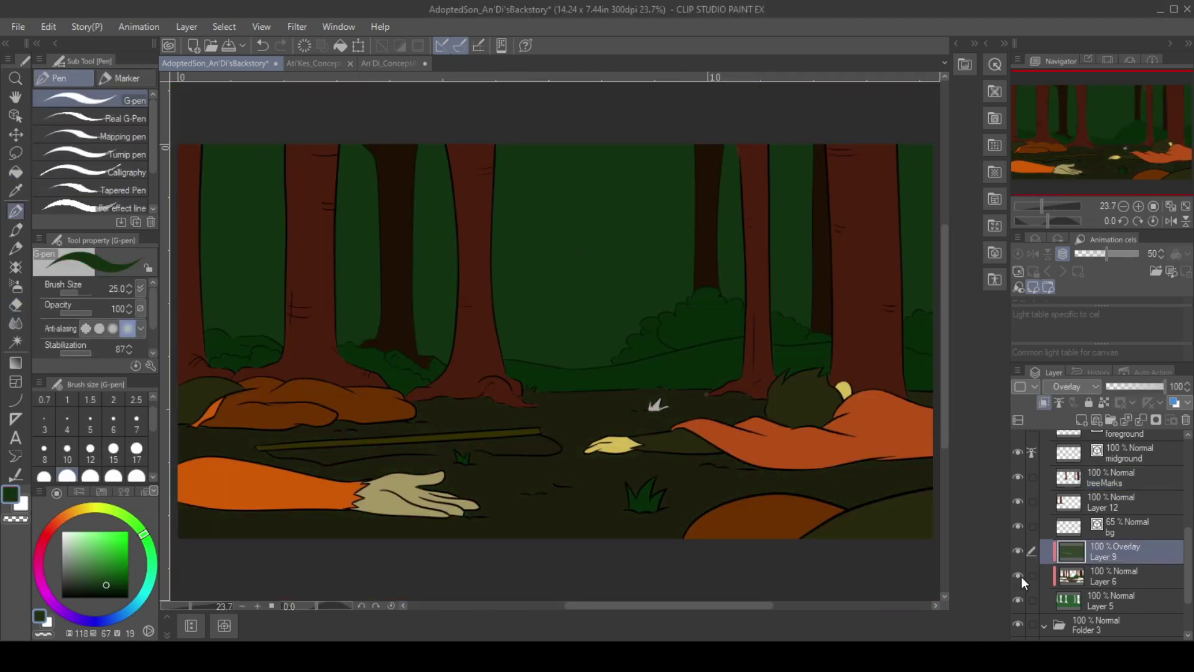
click(1023, 476)
key(ctrl+e)
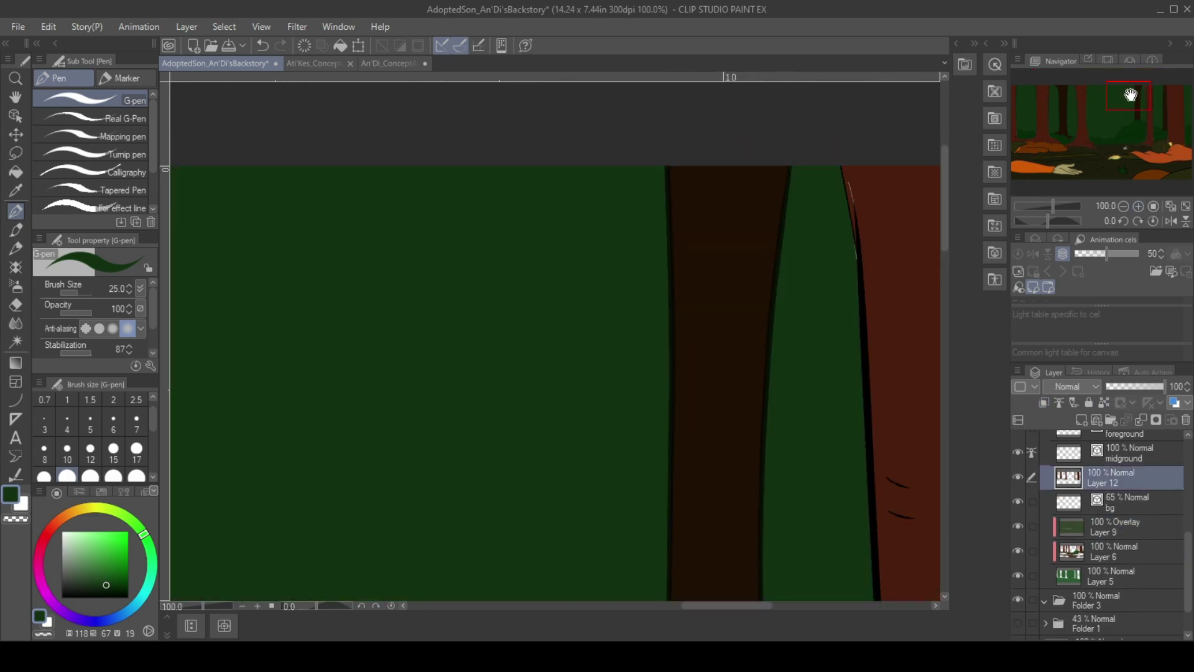
key(ctrl+shift+n)
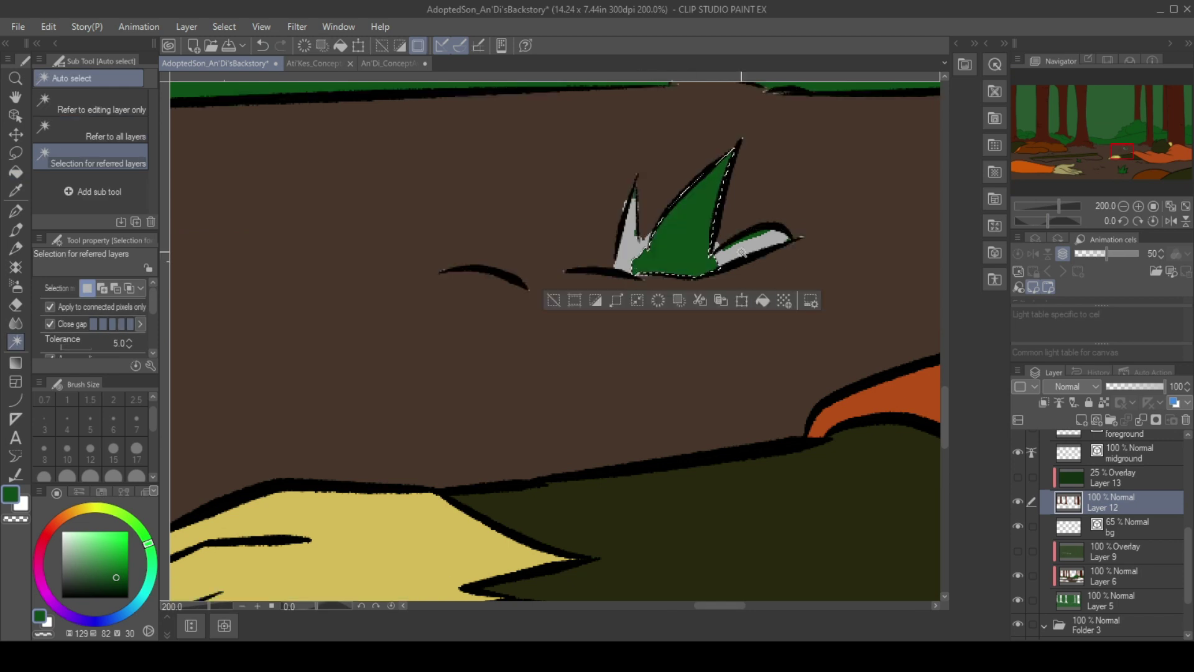
Color the small background grass tuft green and clean up the ground color around its blade tips.
key(p)
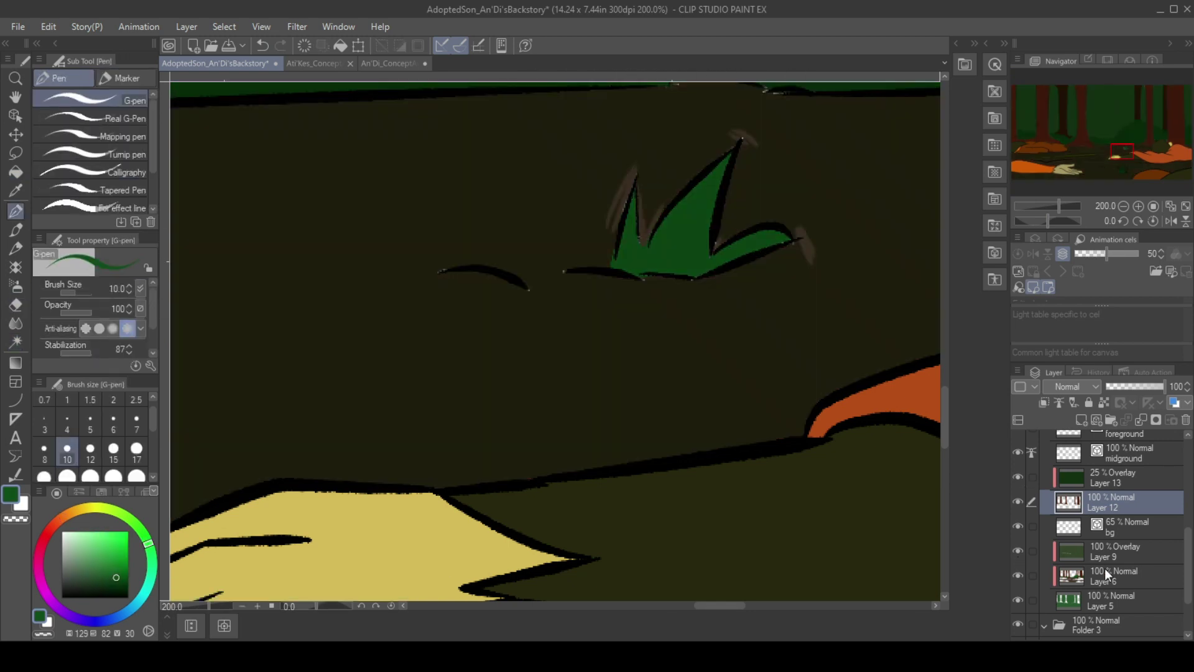
alt+click(190, 438)
click(1116, 614)
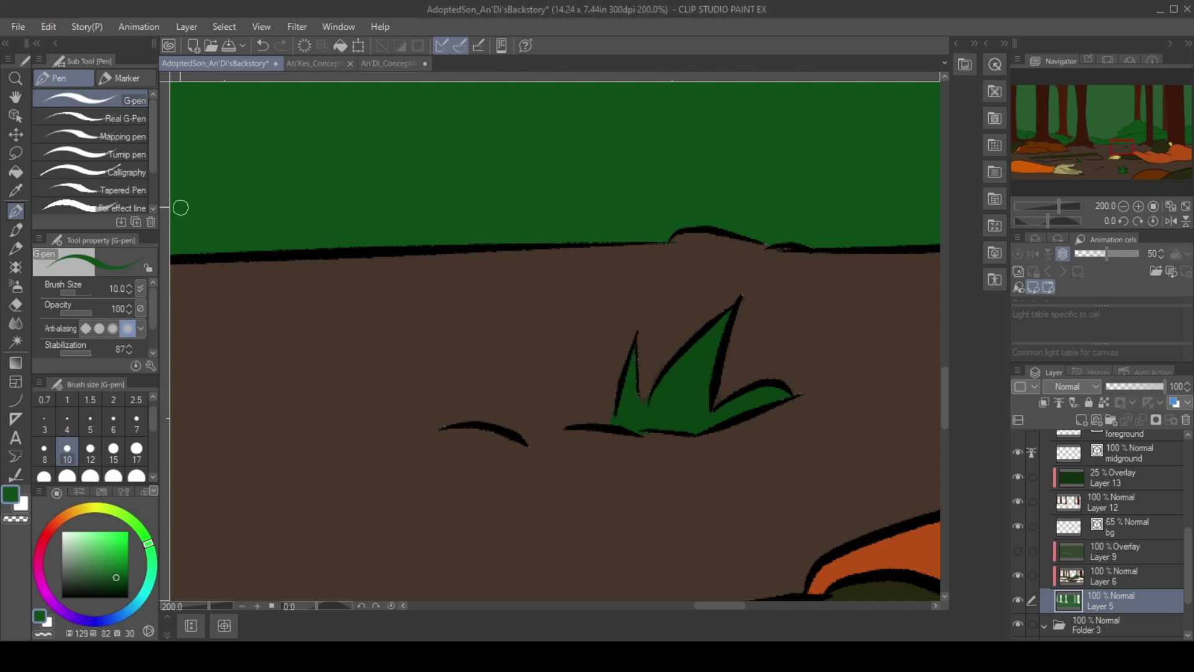
key(g)
click(1017, 551)
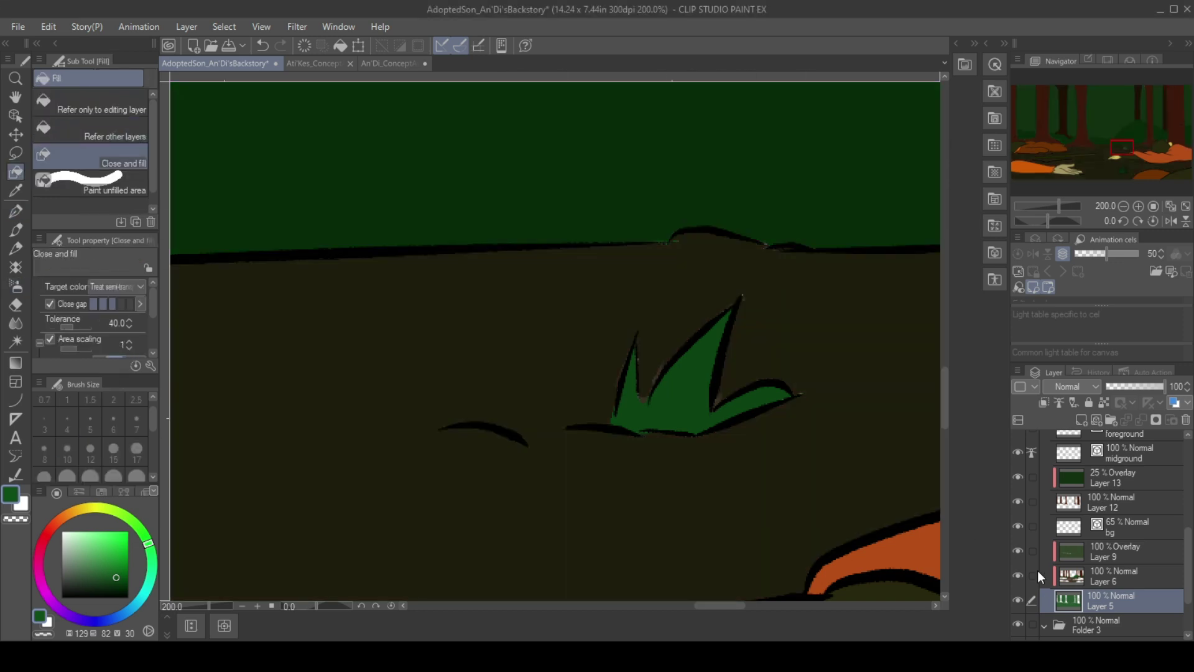
Clean up the stray ground color around the root tip of the slim tree on the scene's right side.
click(1113, 501)
key(e)
key(g)
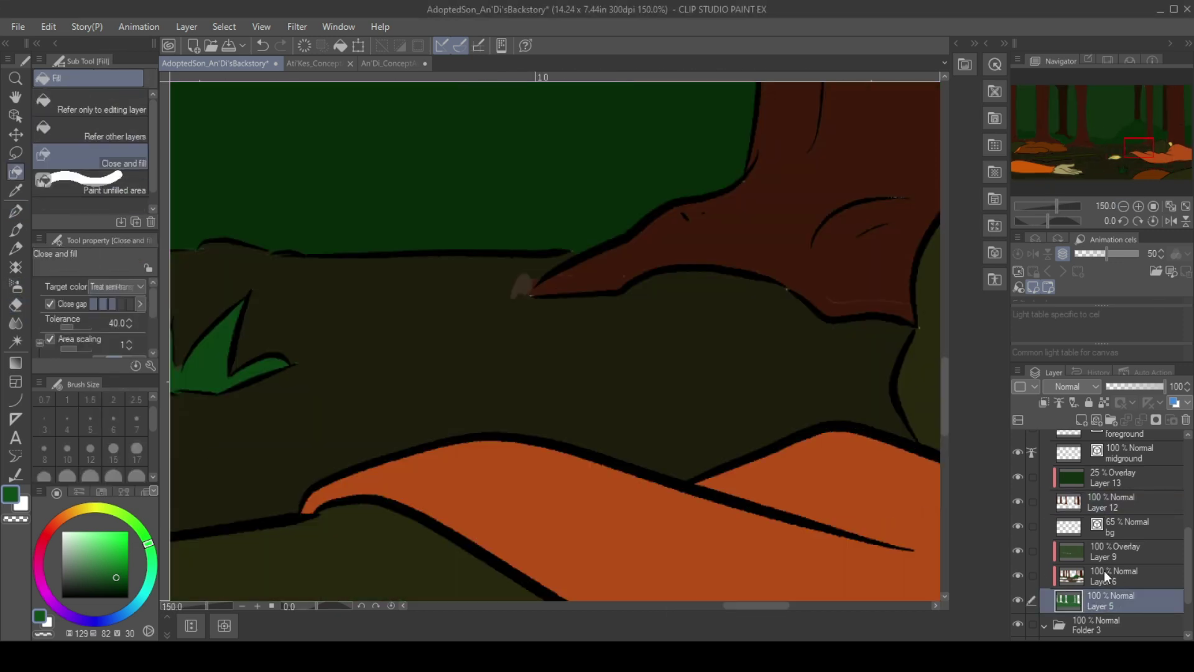
key(e)
key(g)
scroll(544, 299, down, 6)
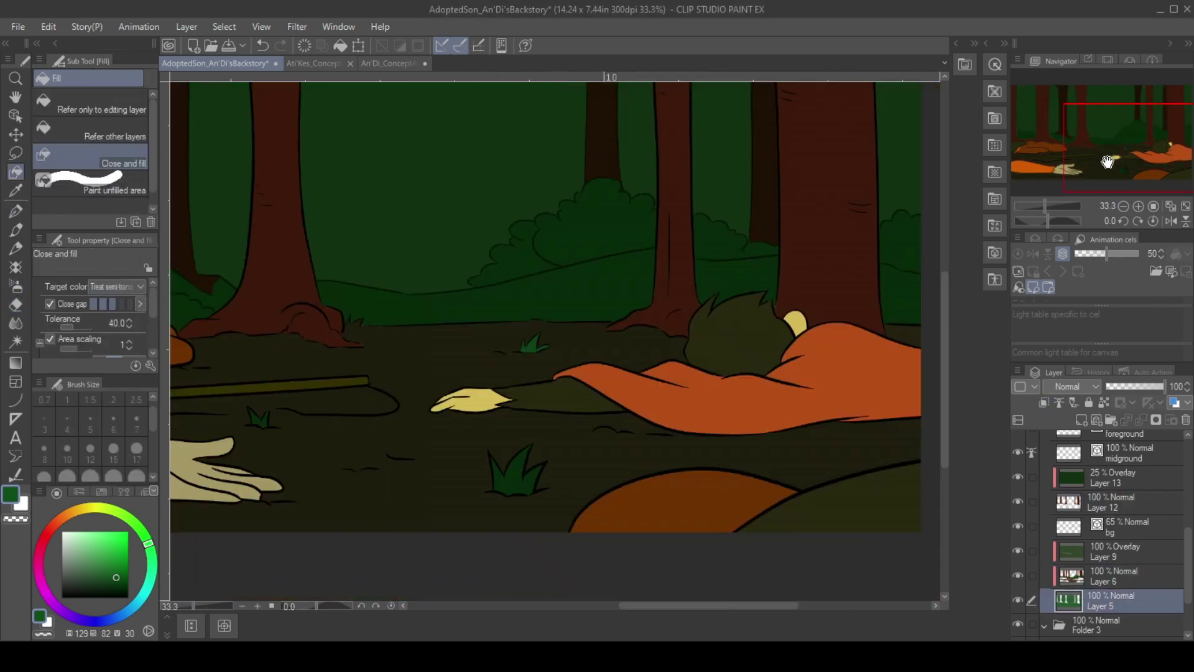
Show the figure layers again and add a new Multiply layer between the bg line layer and the scenery's Overlay layer.
scroll(1020, 575, down, 3)
drag(1018, 563, 1018, 489)
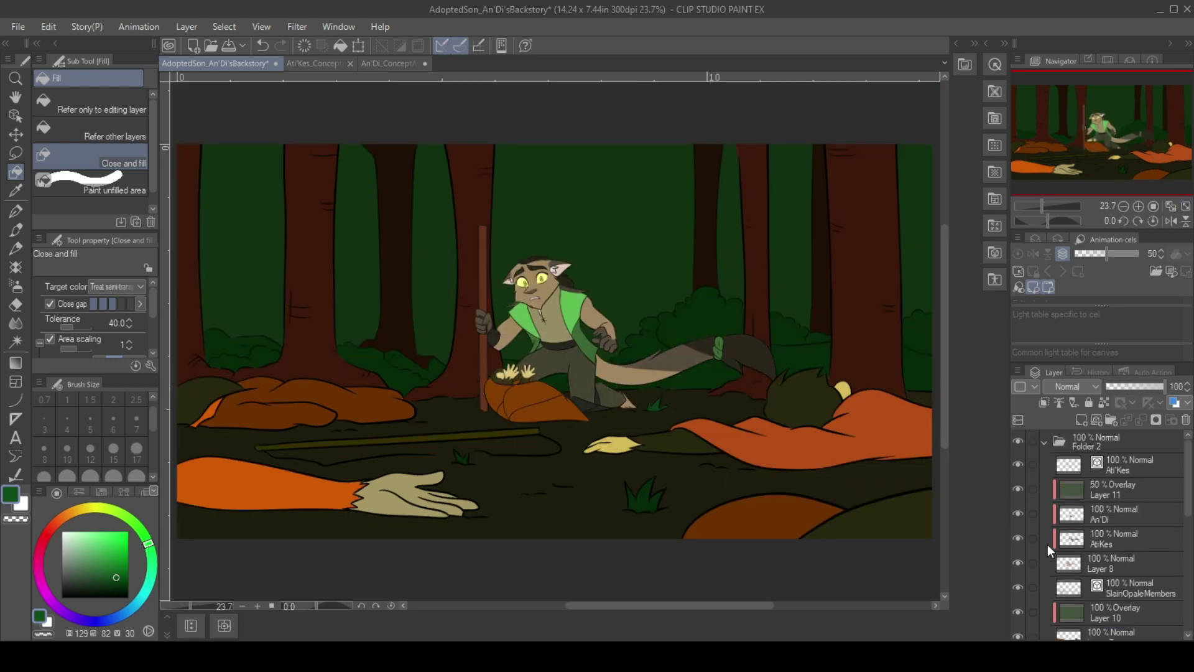
scroll(1047, 543, down, 3)
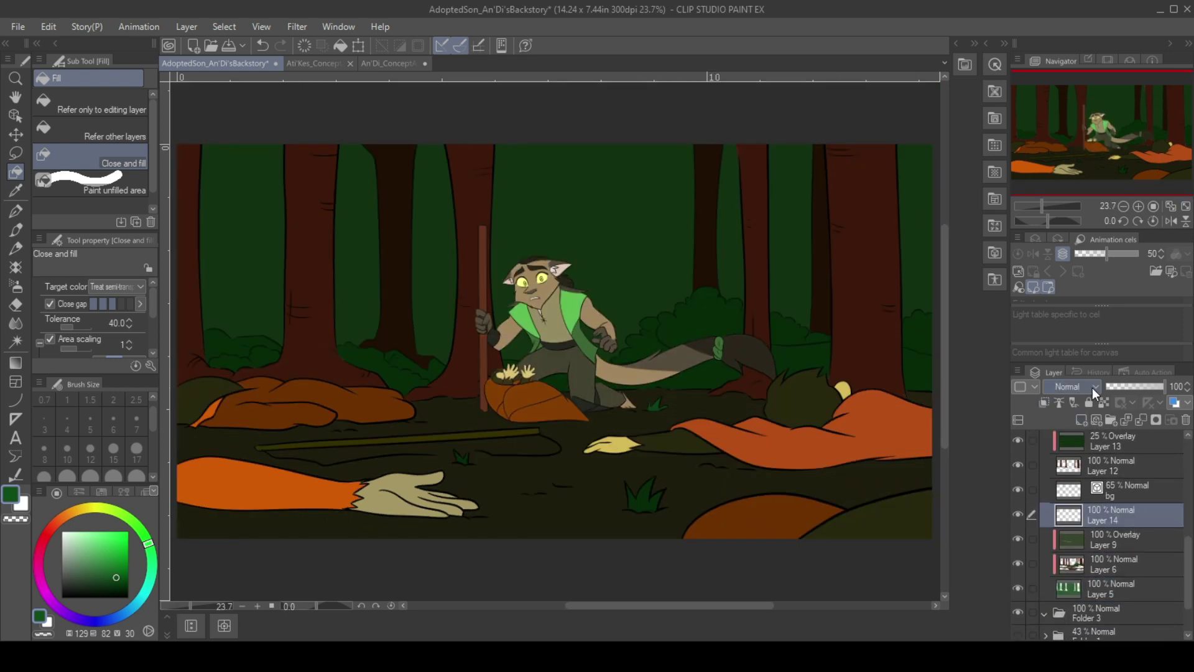
click(1113, 517)
click(93, 131)
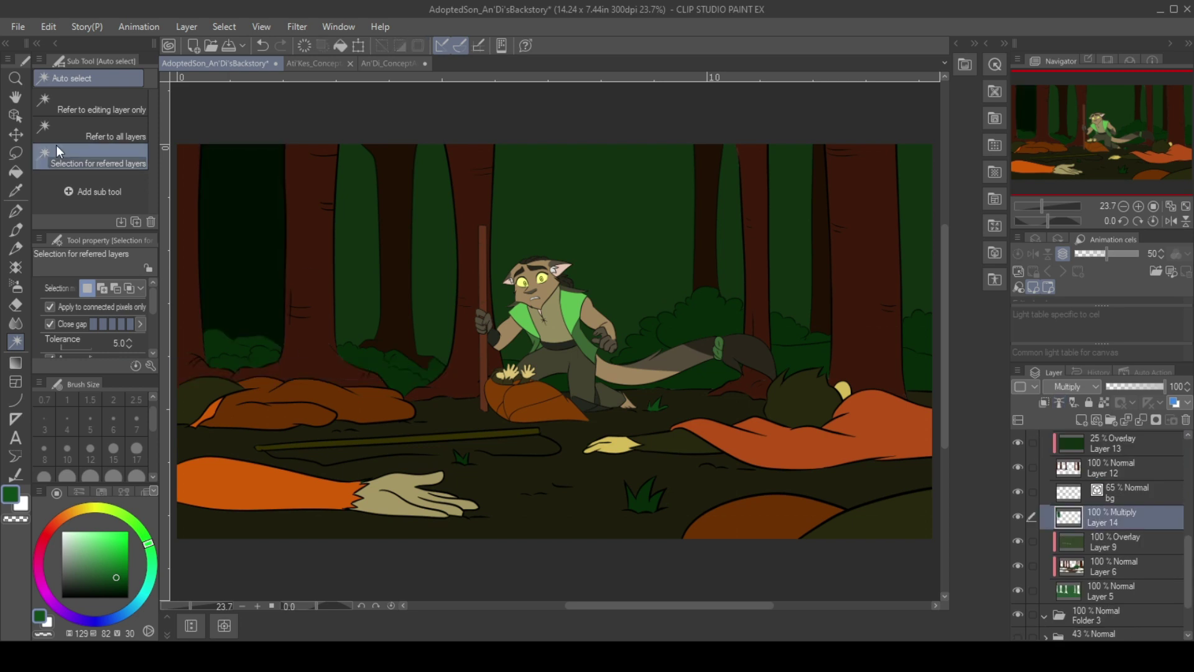
Fill the distant forest, background trees and bushes with green on the Multiply layer and lower the layer's opacity.
click(385, 360)
click(622, 205)
click(802, 249)
click(914, 249)
click(677, 323)
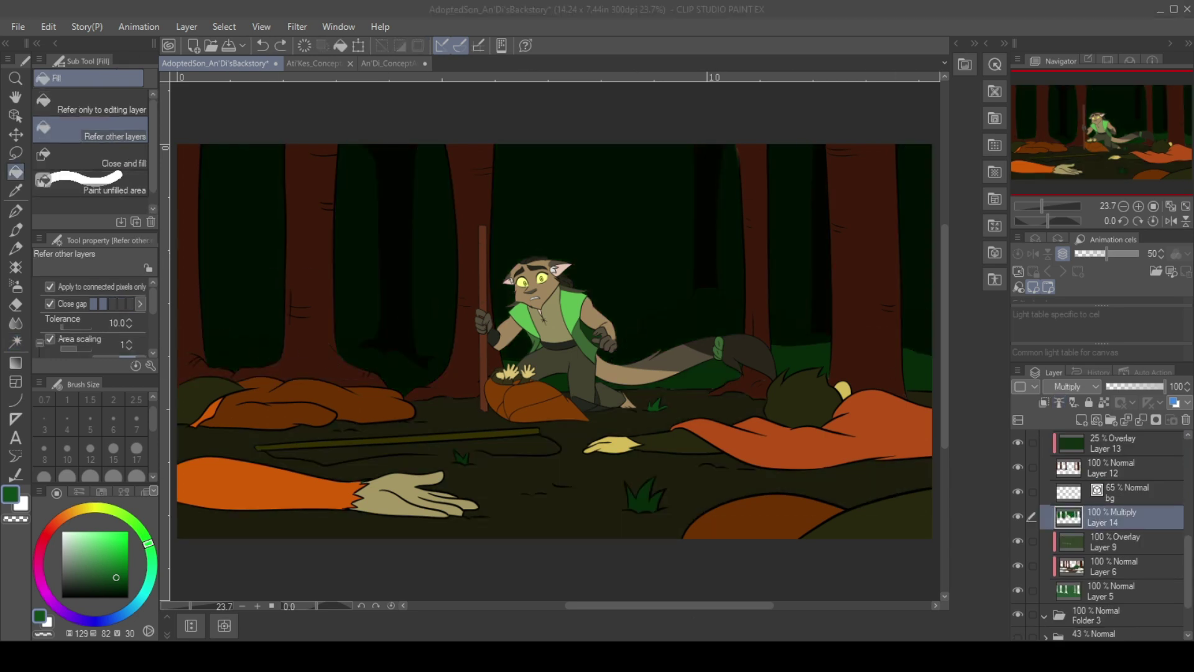
click(1137, 386)
Recolor the figure's Overlay layer navy blue at 45% opacity and the fallen bodies' Overlay layer navy at 35%.
scroll(1104, 444, up, 5)
click(1113, 490)
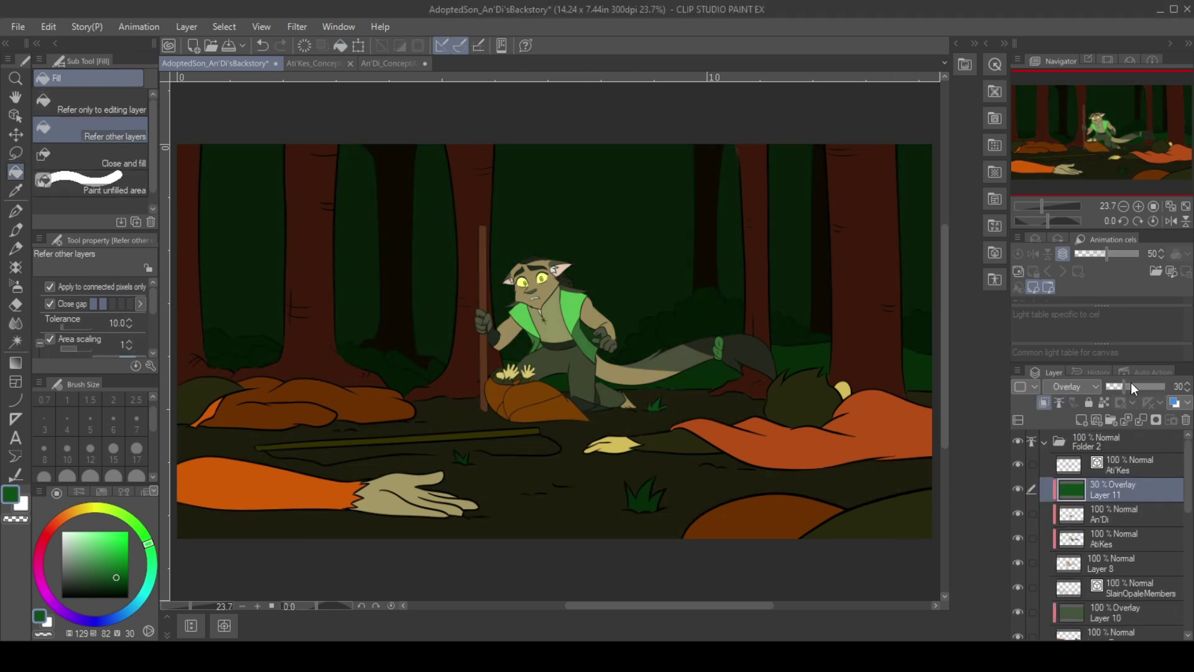
scroll(1104, 498, down, 3)
click(1113, 489)
drag(1163, 386, 1127, 386)
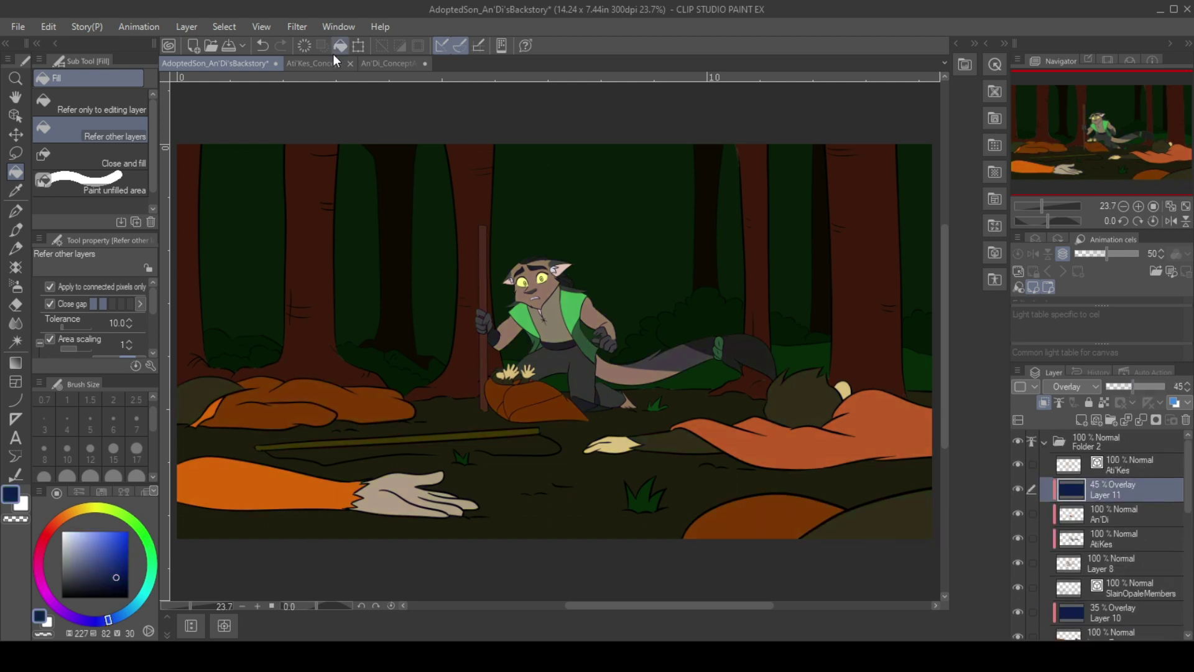
Recolor the foreground trees' 25% Overlay layer navy blue and fill the Multiply layer navy, clipped at 25% opacity.
scroll(1104, 528, down, 5)
click(1113, 600)
drag(1151, 386, 1119, 386)
scroll(1020, 541, down, 5)
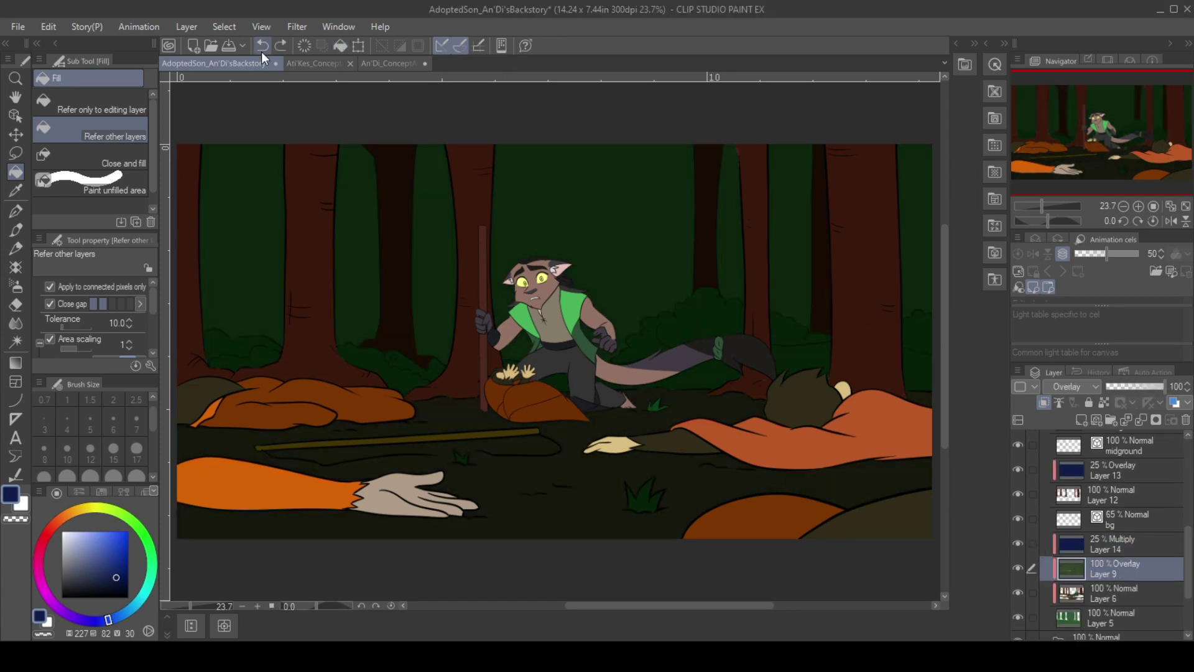
Erase the forest floor area from the scenery's navy Multiply layer using a vector eraser enlarged to size 120.
click(1113, 482)
scroll(1123, 465, up, 3)
click(1113, 522)
key(e)
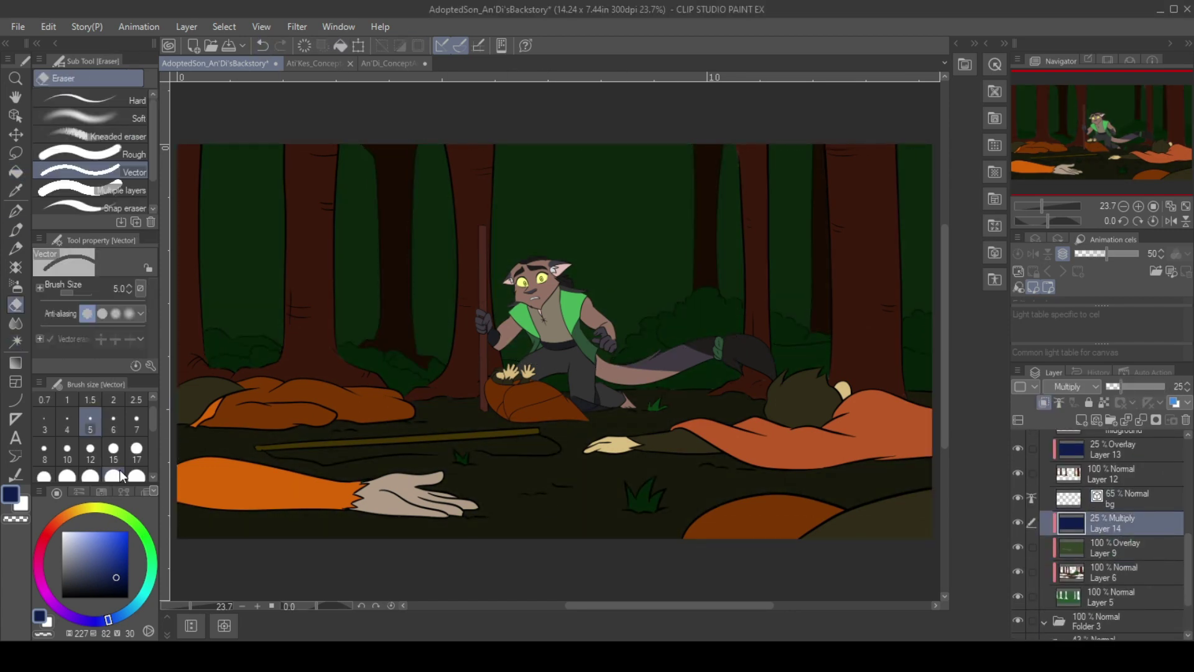
scroll(913, 403, up, 4)
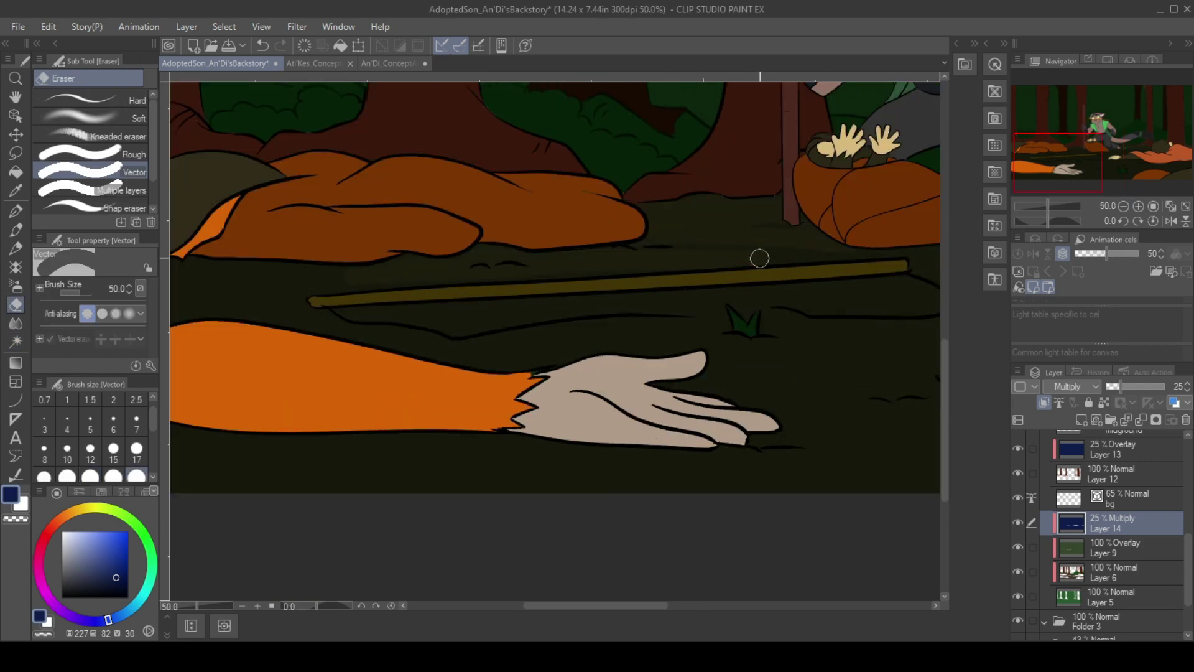
key(bracketright)
key(bracketright)
key(bracketright)
key(bracketright)
key(bracketright)
key(bracketright)
key(bracketright)
drag(766, 303, 405, 431)
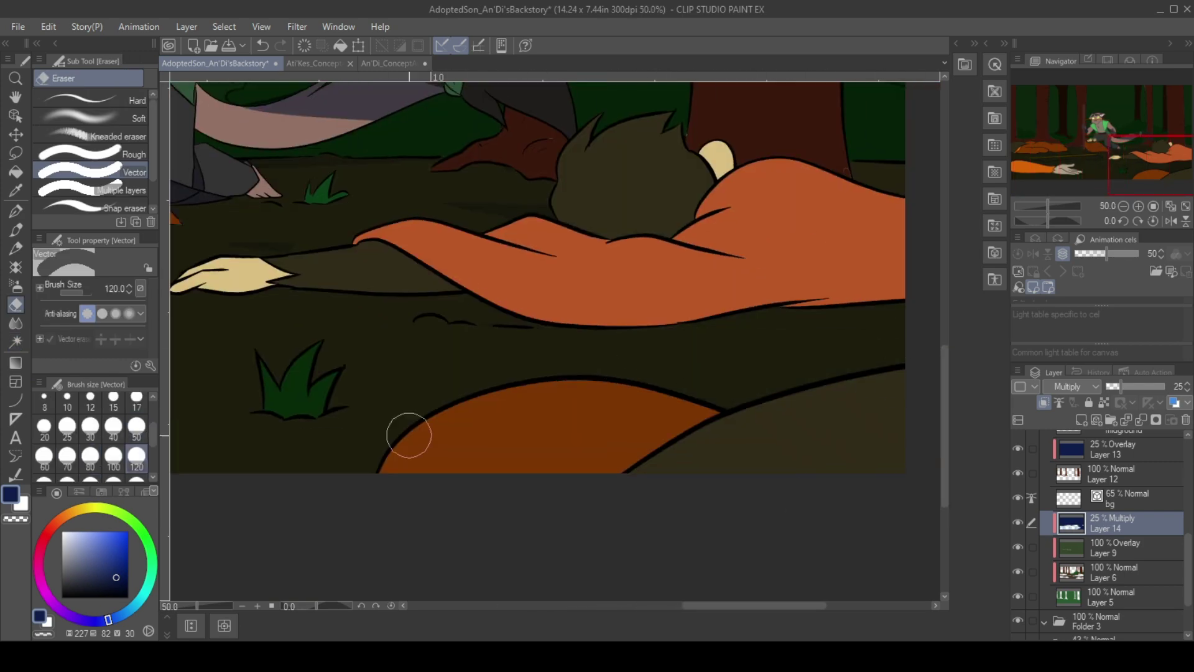
Raise the scenery's Multiply layer to 58% opacity and the foreground trees' Overlay layer to 39%, and save the file.
scroll(405, 431, down, 4)
click(1140, 386)
click(1113, 152)
click(1113, 449)
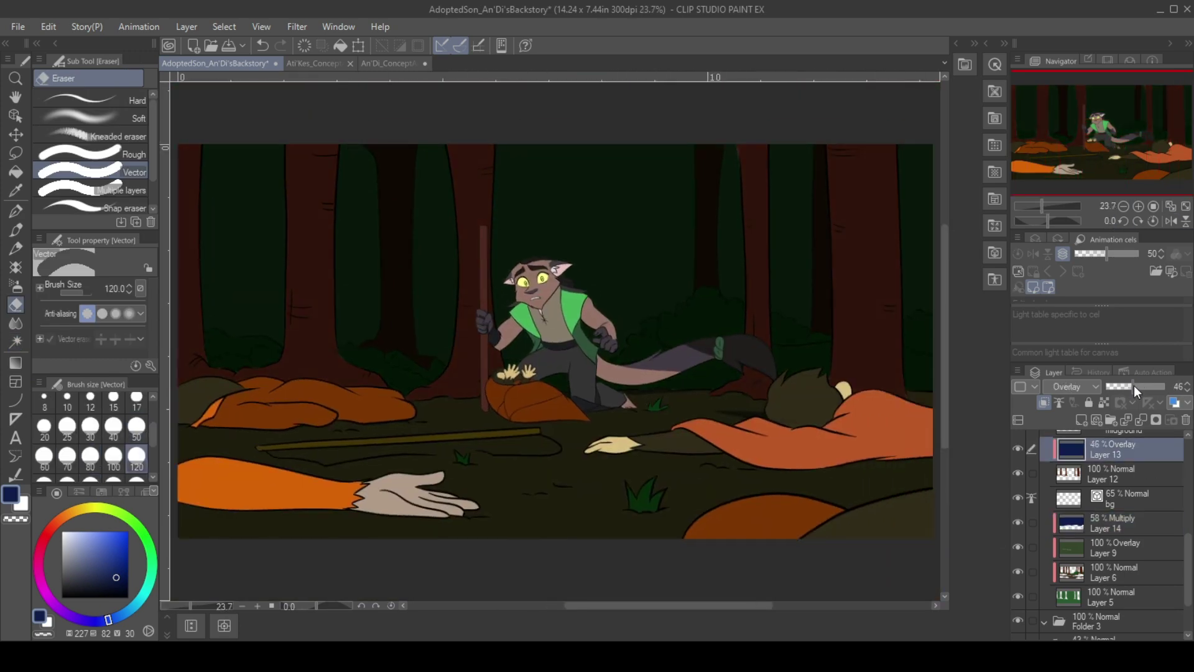
click(1129, 387)
key(ctrl+s)
Try a stronger opacity on the fallen bodies' Overlay layer and settle it at 45%.
scroll(1189, 532, up, 3)
scroll(1189, 532, up, 2)
click(1113, 491)
click(1148, 386)
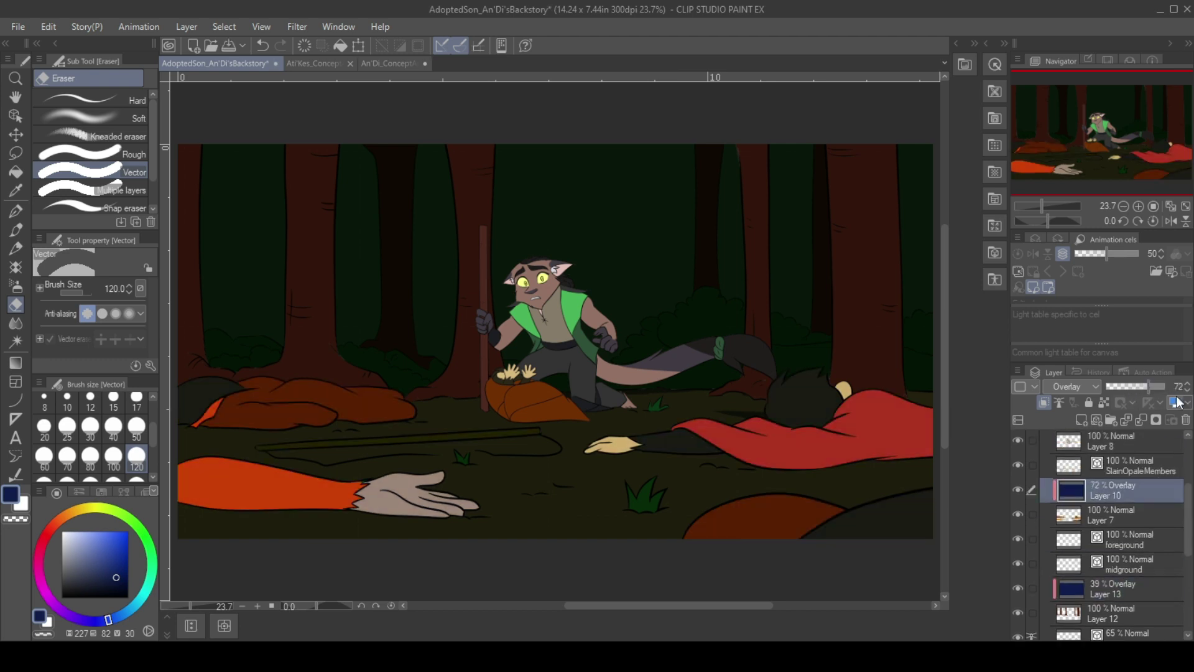
click(1132, 386)
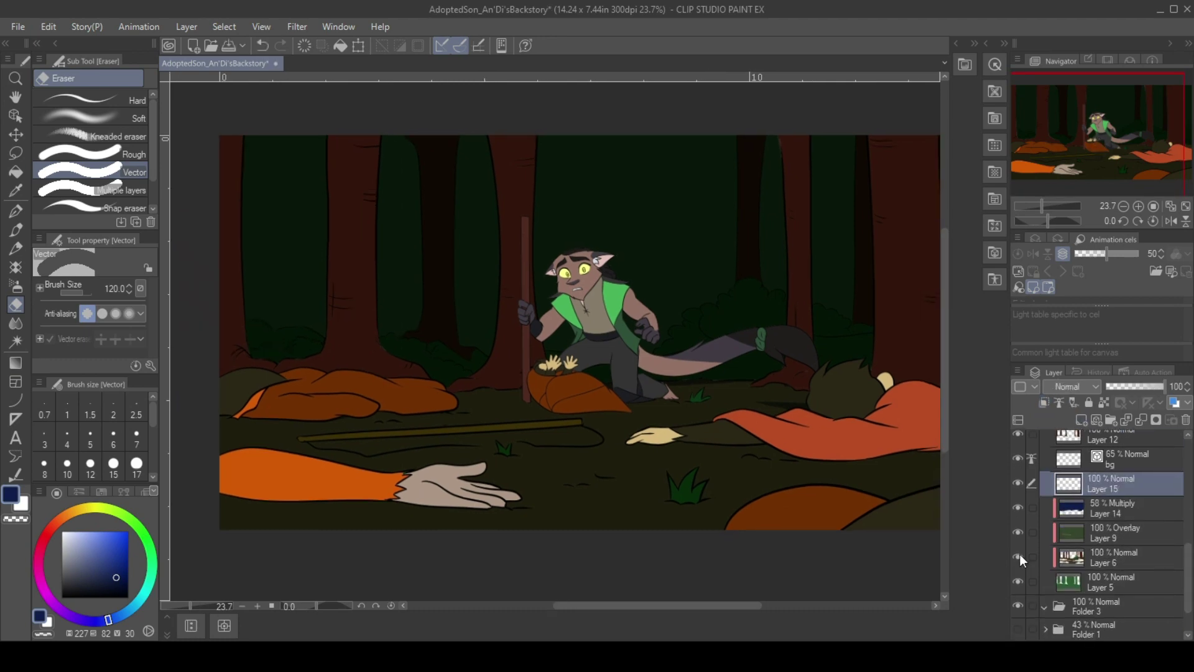
Pen navy shadows around the fallen bodies and set the Multiply layer beneath their colors to 68% opacity.
scroll(1020, 559, up, 3)
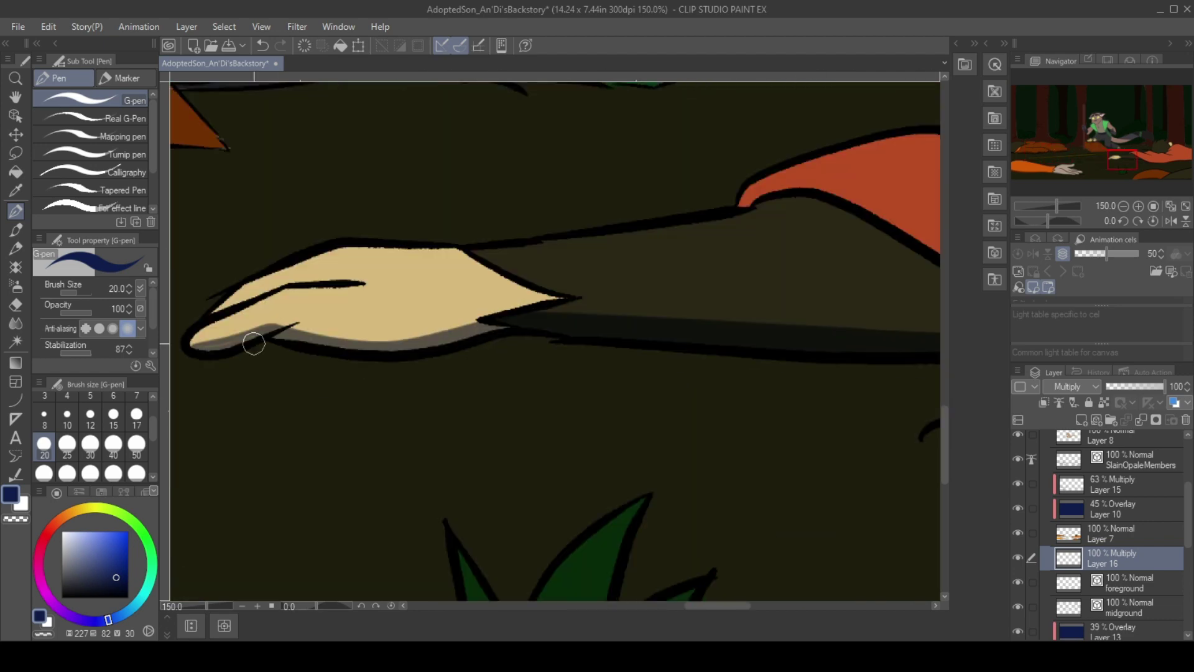
click(1147, 157)
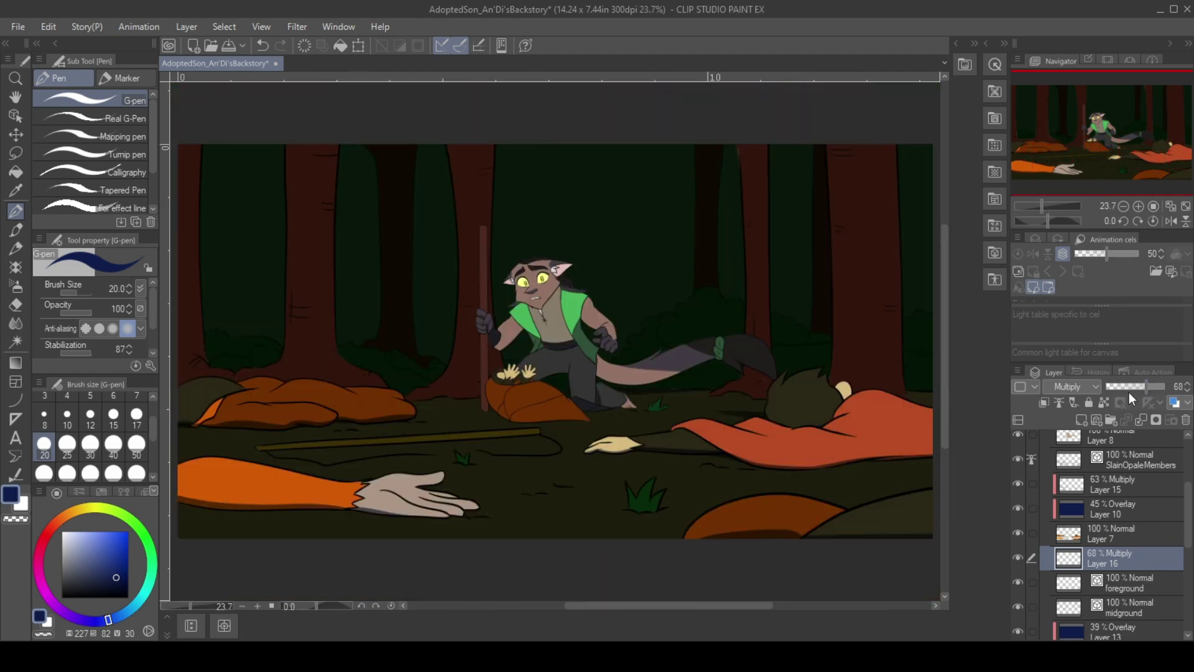
drag(1129, 386, 1146, 386)
scroll(1190, 504, up, 1)
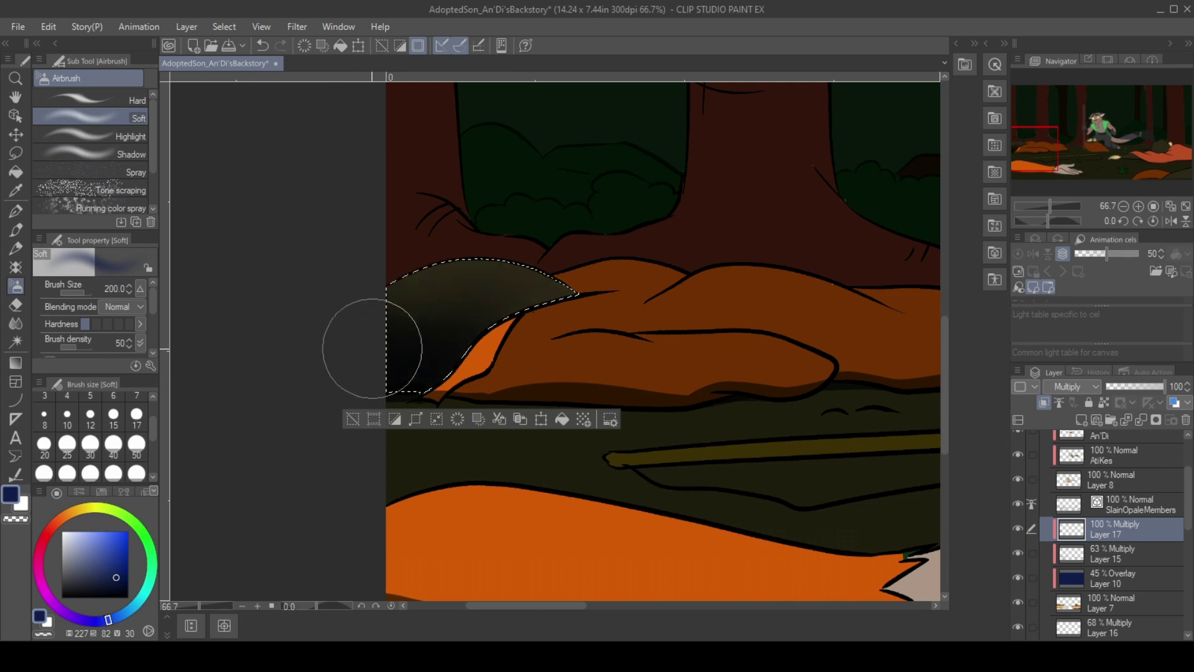
Airbrush soft navy shading onto the folds and orange edge of the distant fallen body, one auto-selected area at a time.
click(758, 396)
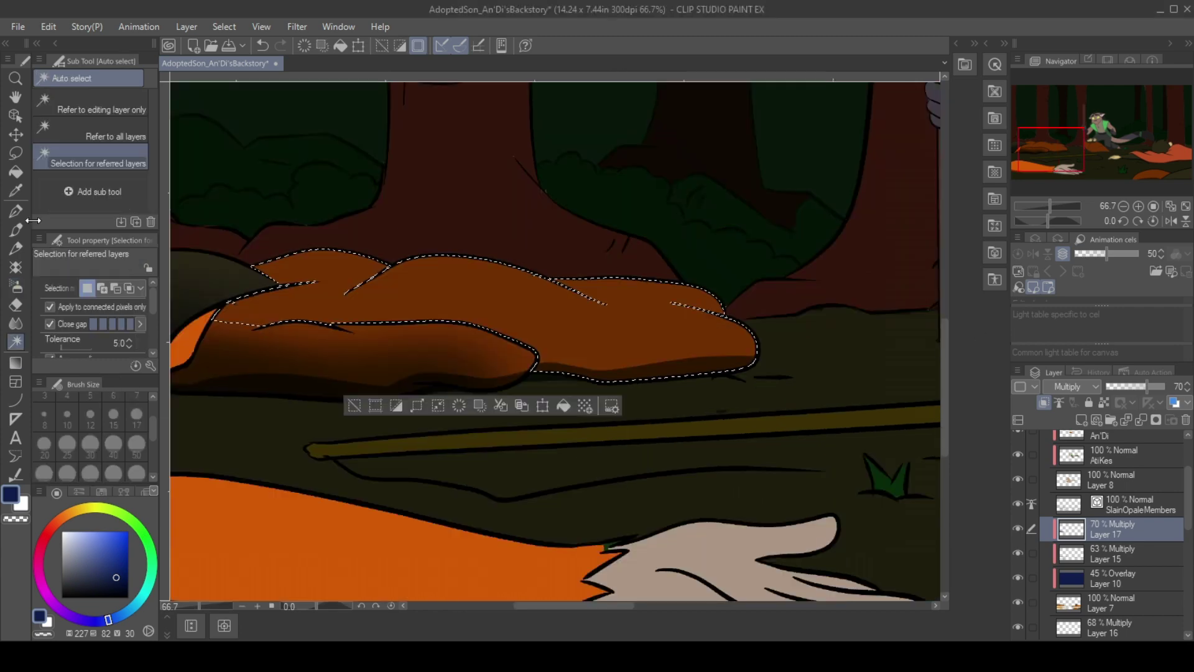
key(ctrl+d)
click(15, 341)
click(460, 373)
key(b)
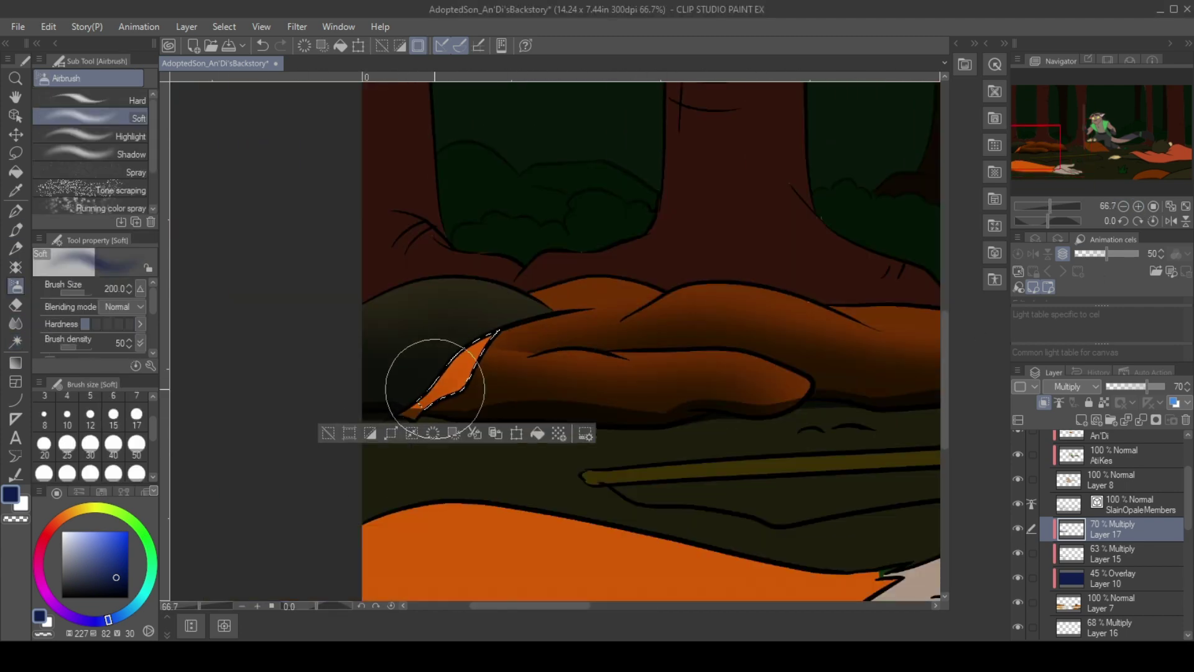
scroll(426, 373, up, 5)
key(p)
Select the outstretched orange sleeve and hand in the foreground and airbrush soft shading along their undersides.
scroll(1057, 142, down, 4)
scroll(1057, 142, down, 3)
key(b)
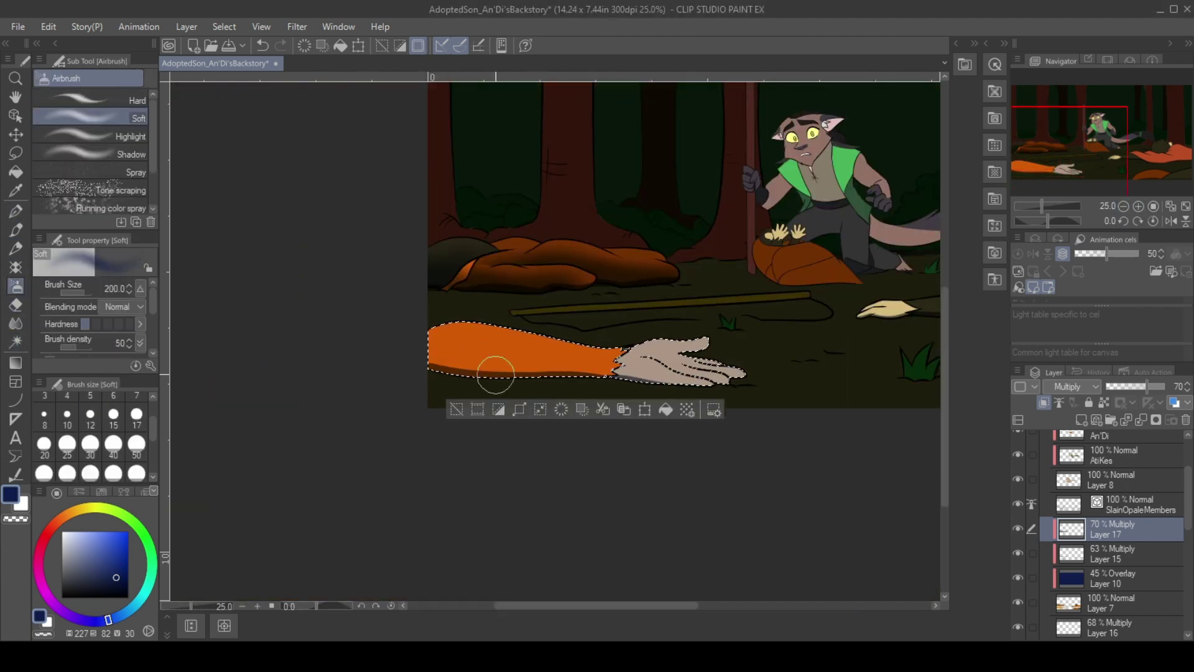
scroll(640, 330, up, 2)
mouse_move(497, 249)
mouse_down()
mouse_move(199, 259)
mouse_move(419, 354)
mouse_up()
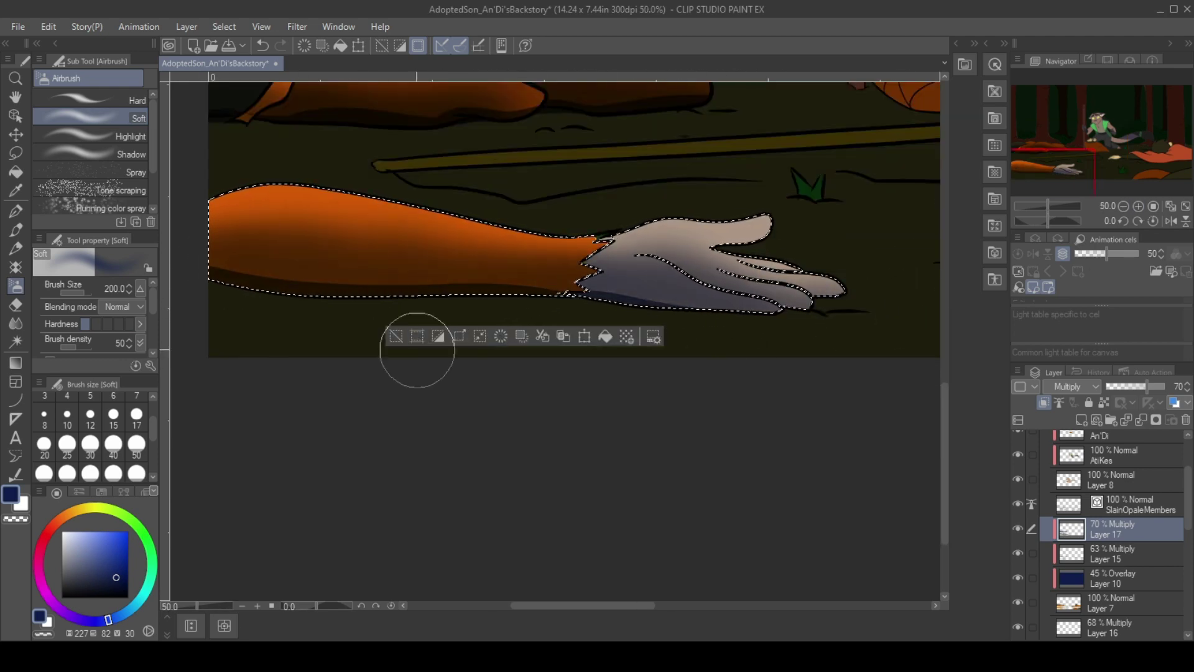
scroll(1163, 156, down, 1)
Airbrush soft shading onto the yellow hand and dark sleeve of the red-cloaked fallen body with a smaller brush.
click(1162, 156)
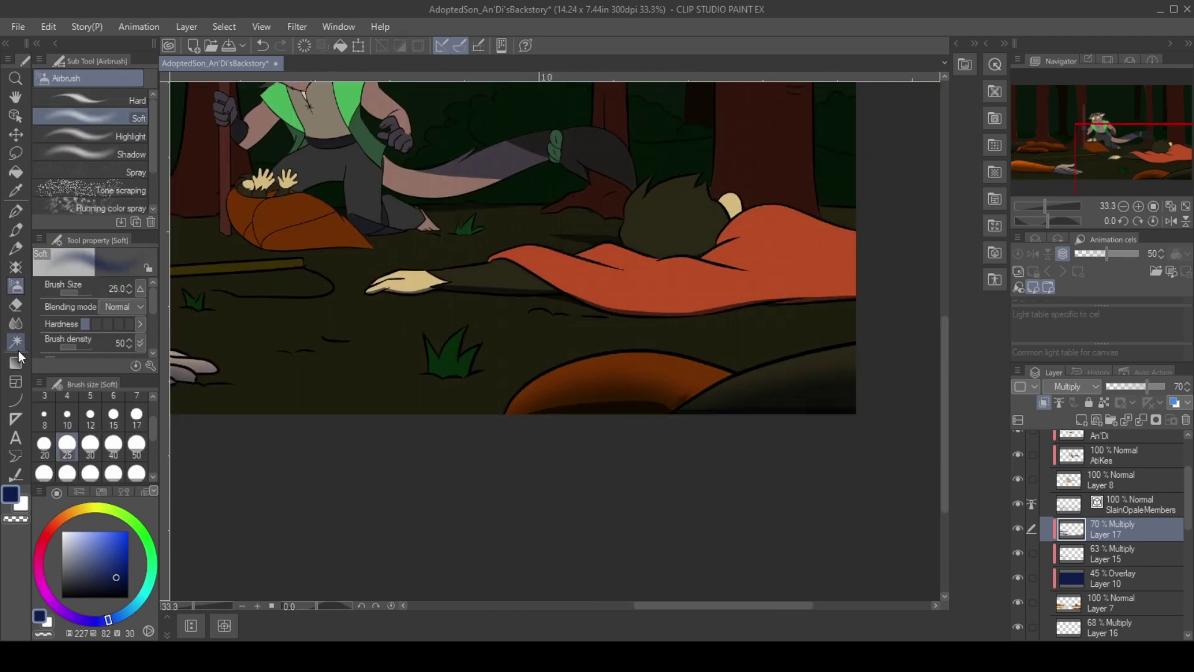
click(90, 473)
key(ctrl+0)
scroll(925, 534, up, 3)
key(ctrl+shift+d)
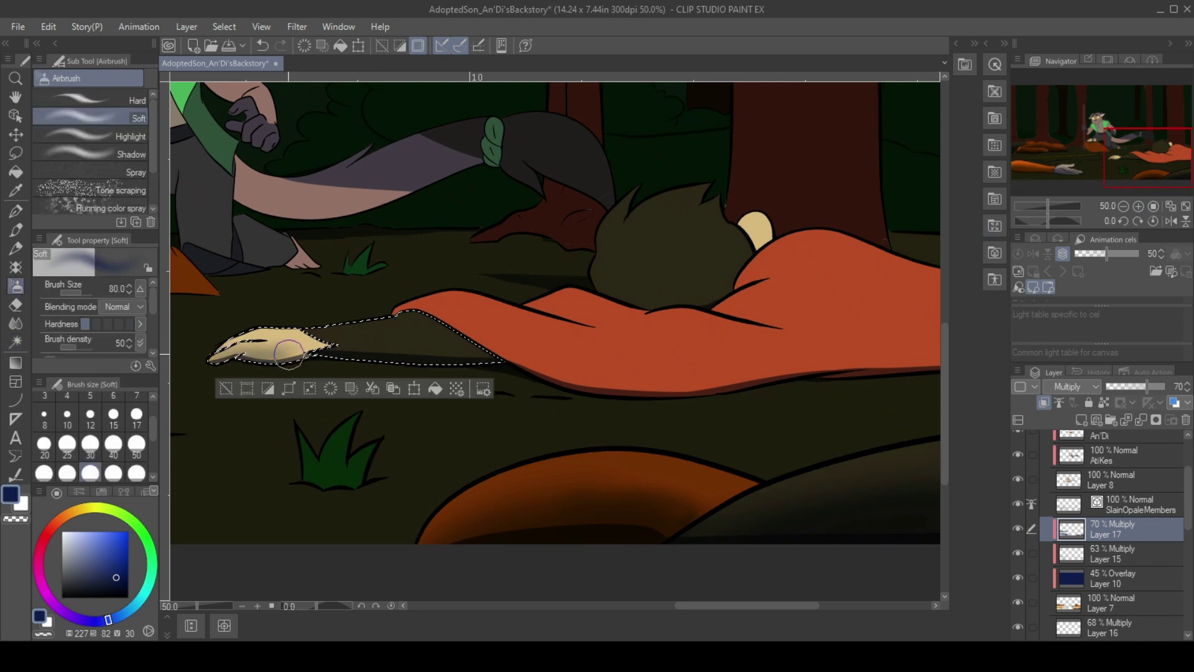
drag(249, 345, 510, 364)
click(647, 386)
mouse_move(648, 386)
mouse_down()
mouse_move(533, 354)
mouse_move(829, 320)
mouse_move(905, 322)
mouse_move(546, 381)
mouse_up()
Shade the red cloak and the dark-haired head of the fallen body with the soft airbrush at size 120.
key(bracketright)
key(bracketright)
key(ctrl+d)
key(w)
click(674, 352)
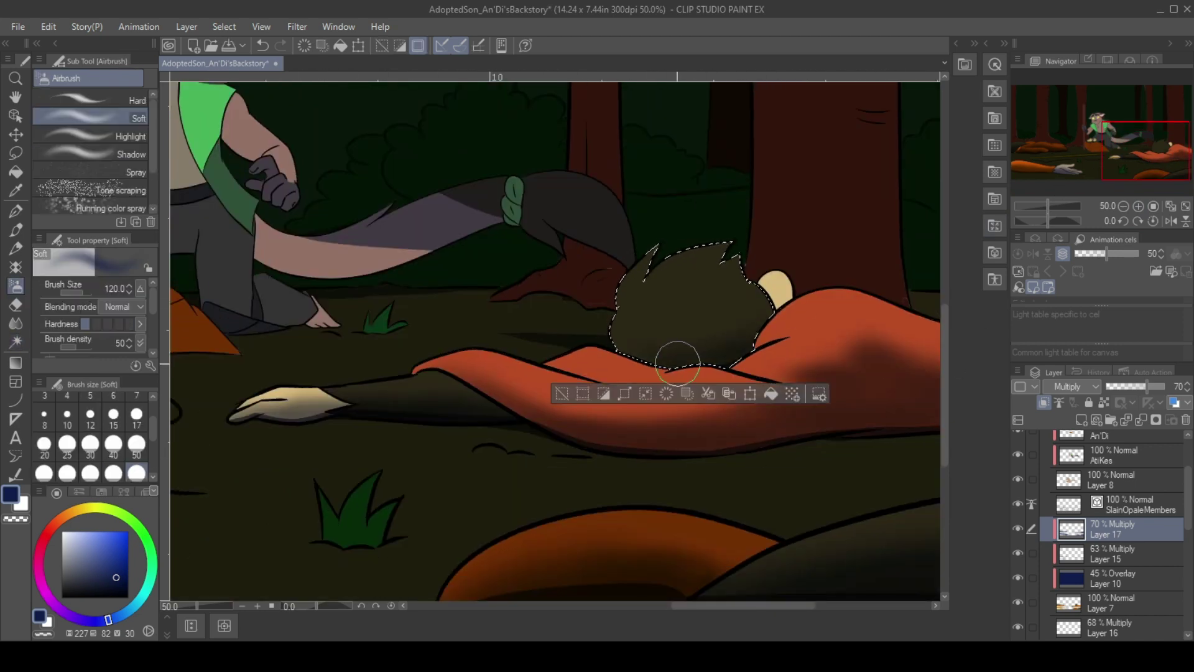
key(ctrl+d)
key(b)
scroll(802, 281, down, 3)
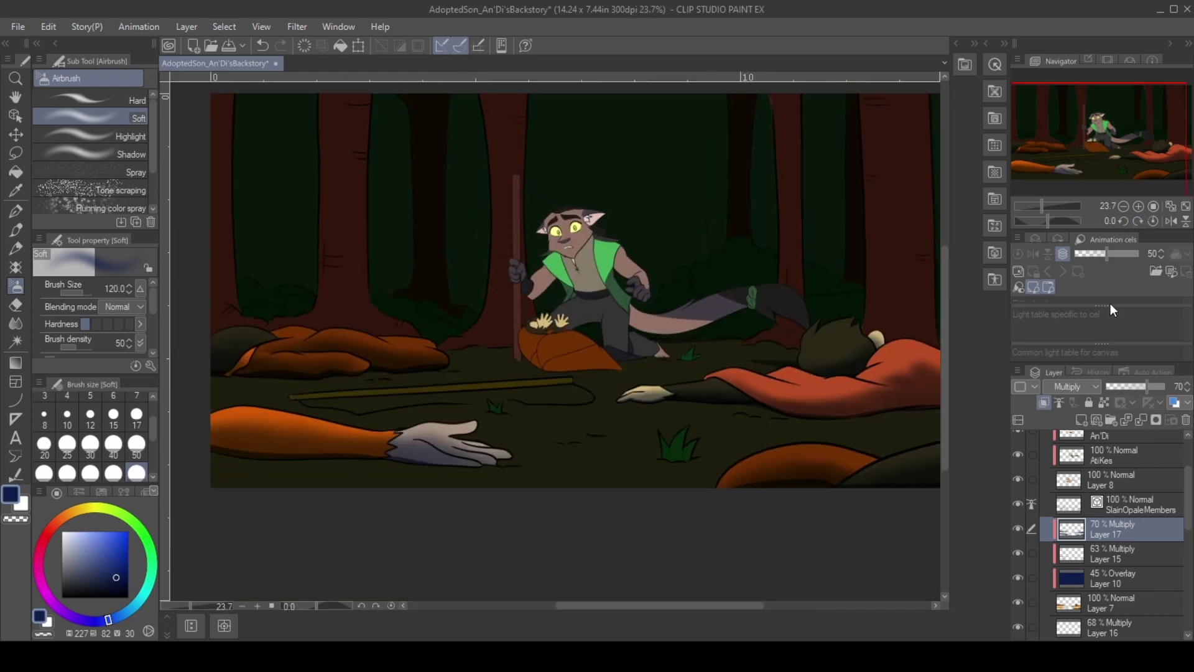
Add a clipped Multiply layer above the scenery's 58% Multiply layer and airbrush ground shadows around the fallen bodies.
key(ctrl+shift+n)
scroll(661, 365, up, 3)
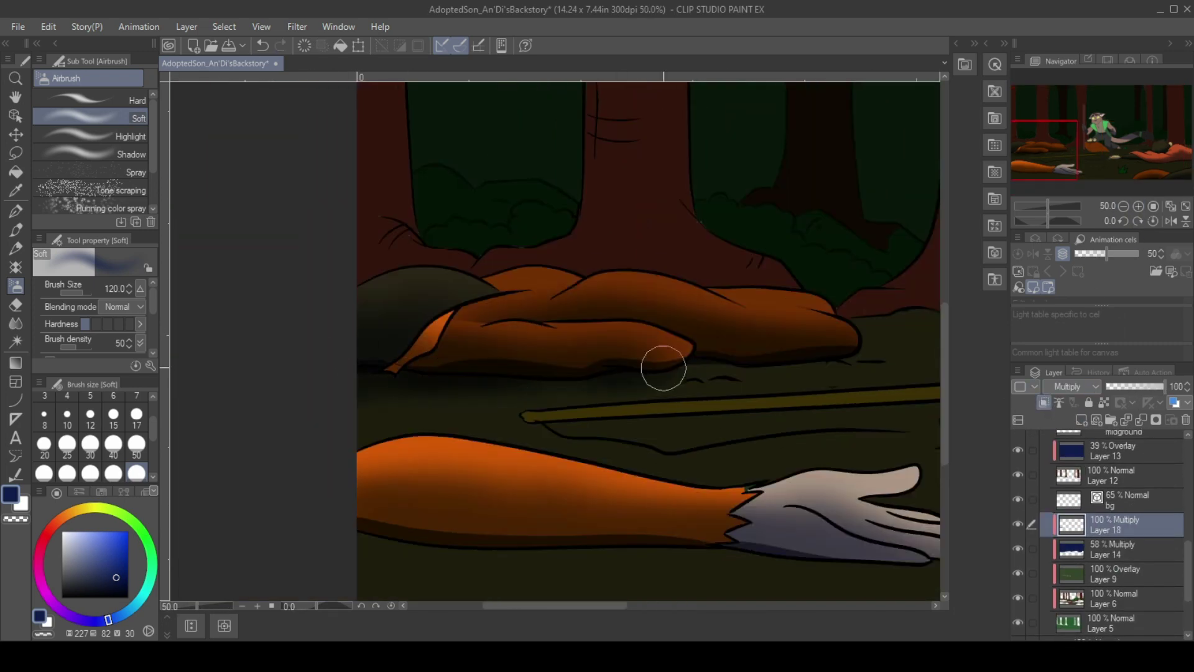
scroll(562, 394, down, 3)
scroll(639, 336, up, 4)
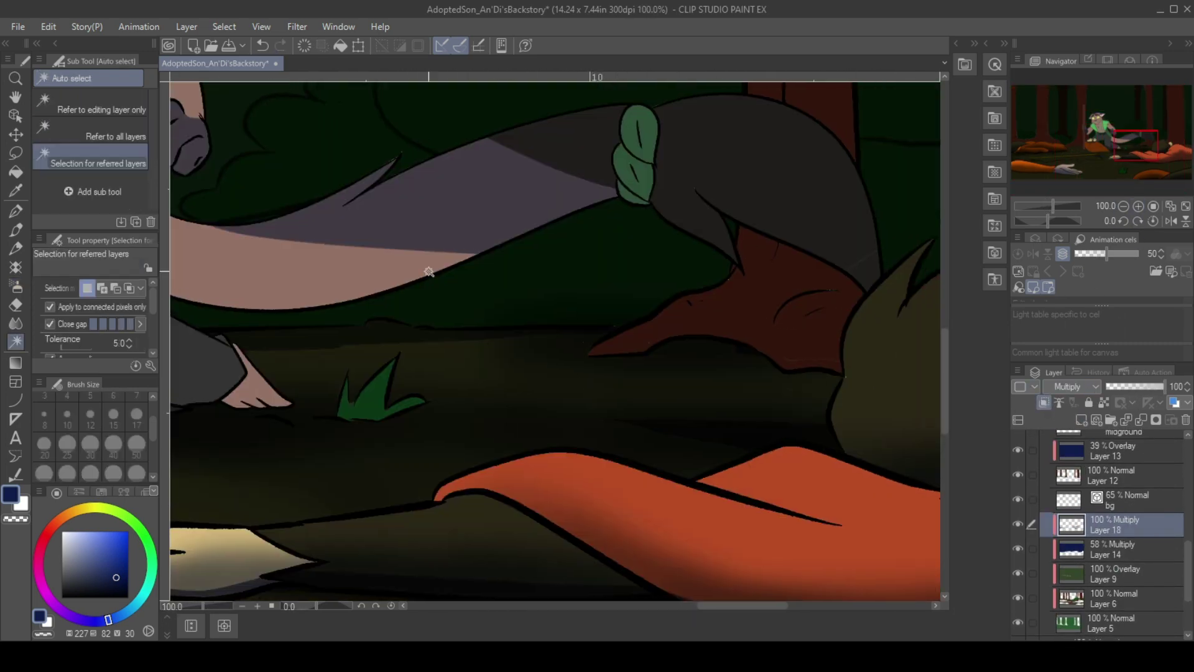
key(e)
scroll(638, 336, down, 4)
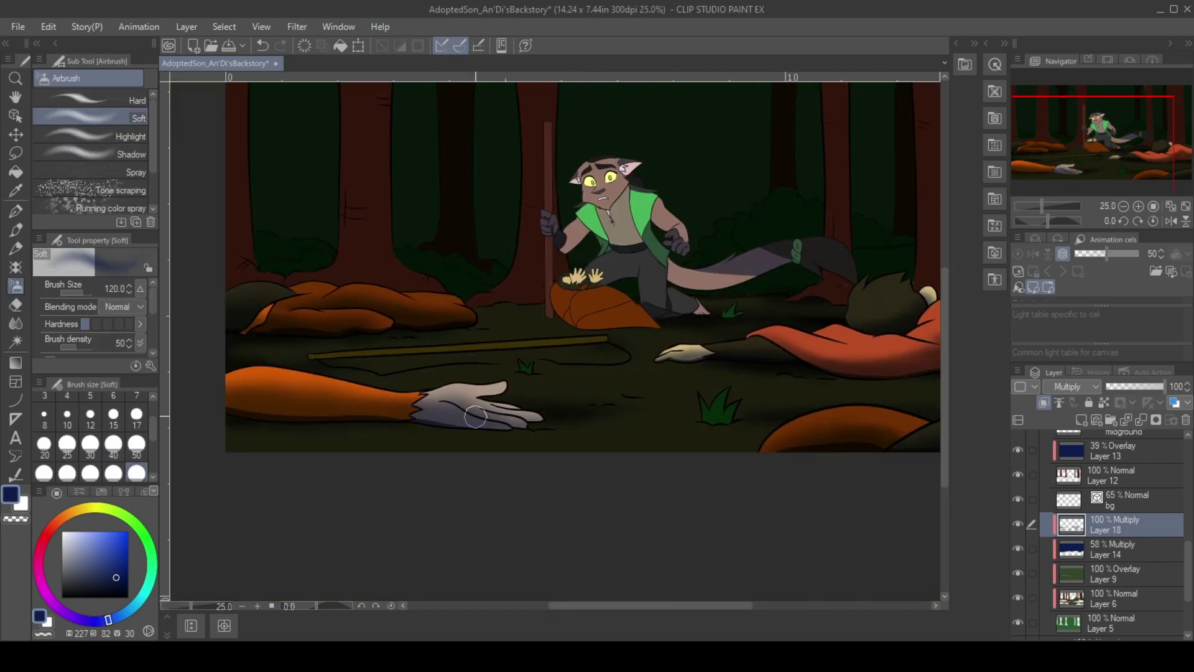
Airbrush more shadow on the ground around the bundled infant and set the ground shadow layer to 75% opacity.
key(w)
scroll(531, 339, up, 3)
key(b)
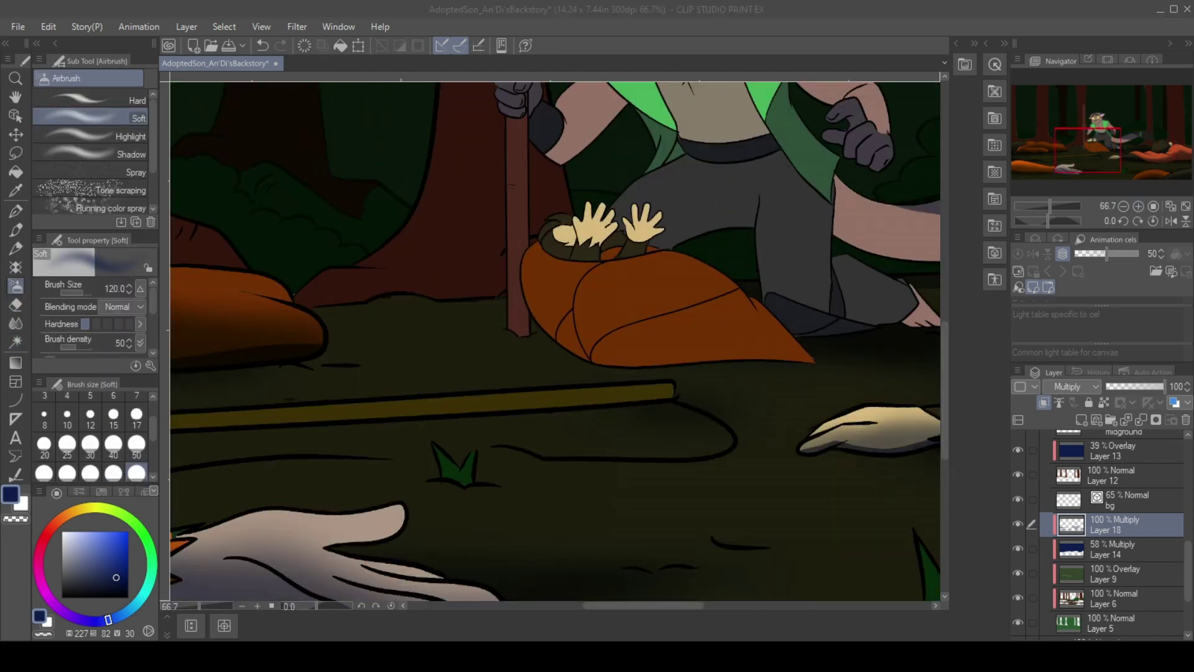
drag(351, 318, 529, 318)
key(ctrl+0)
scroll(373, 348, up, 5)
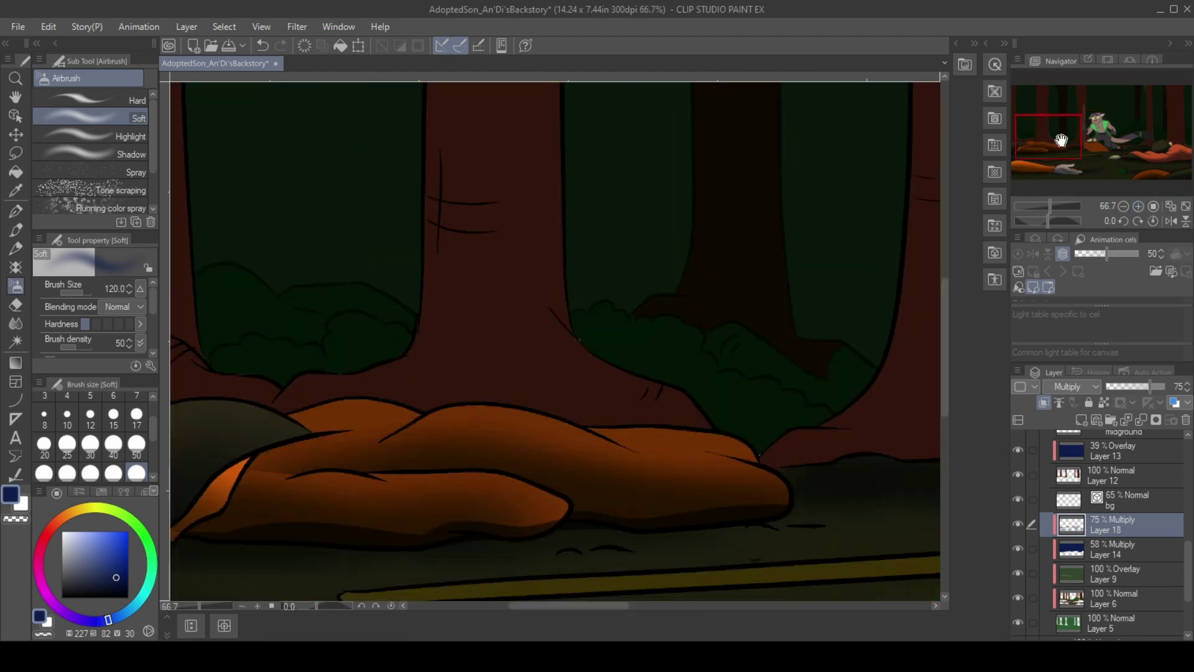
Shade the bushes between the trees behind the distant fallen body with the Opaque watercolor brush at size 25.
key(w)
click(526, 370)
key(b)
key(b)
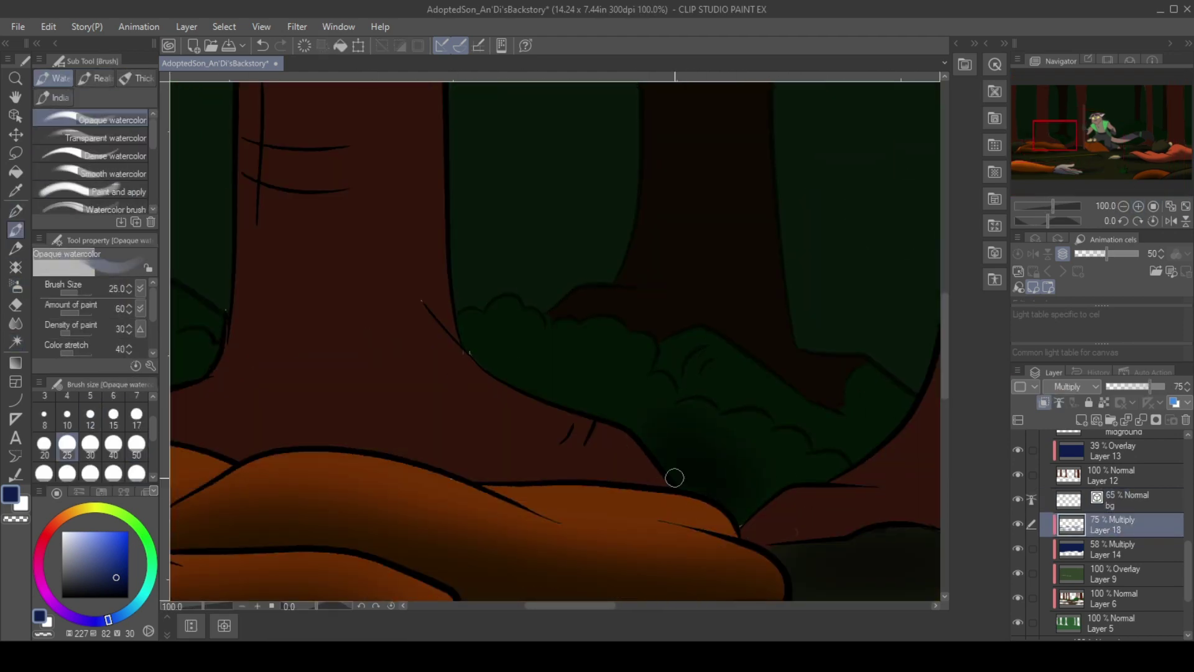
scroll(627, 415, left, 5)
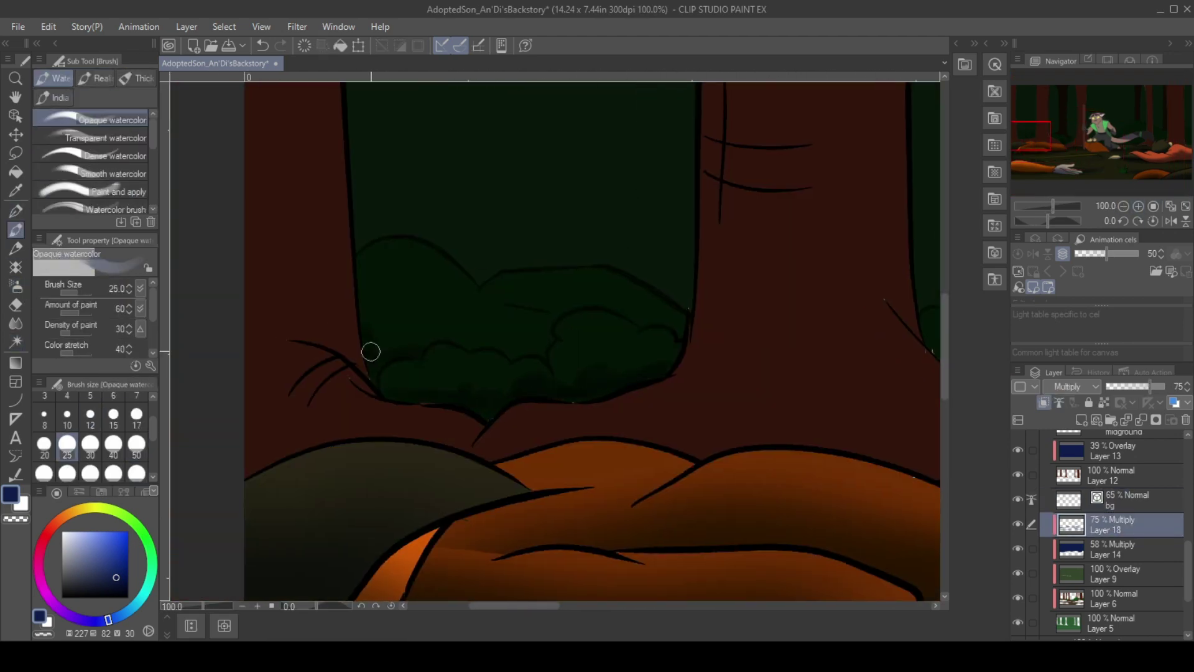
Paint watercolor shadows into the bushes behind the figure's tail and beyond the red-cloaked body's head.
scroll(580, 306, right, 15)
scroll(636, 300, down, 2)
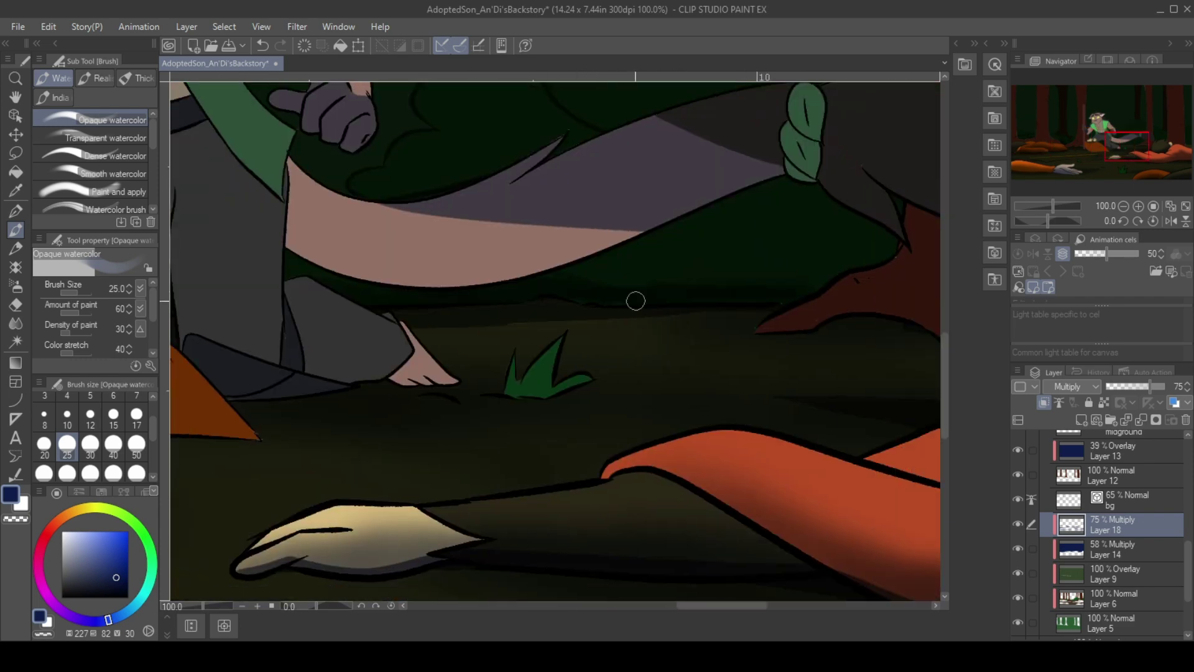
scroll(648, 291, right, 6)
scroll(721, 316, up, 1)
scroll(669, 347, up, 3)
scroll(792, 348, left, 6)
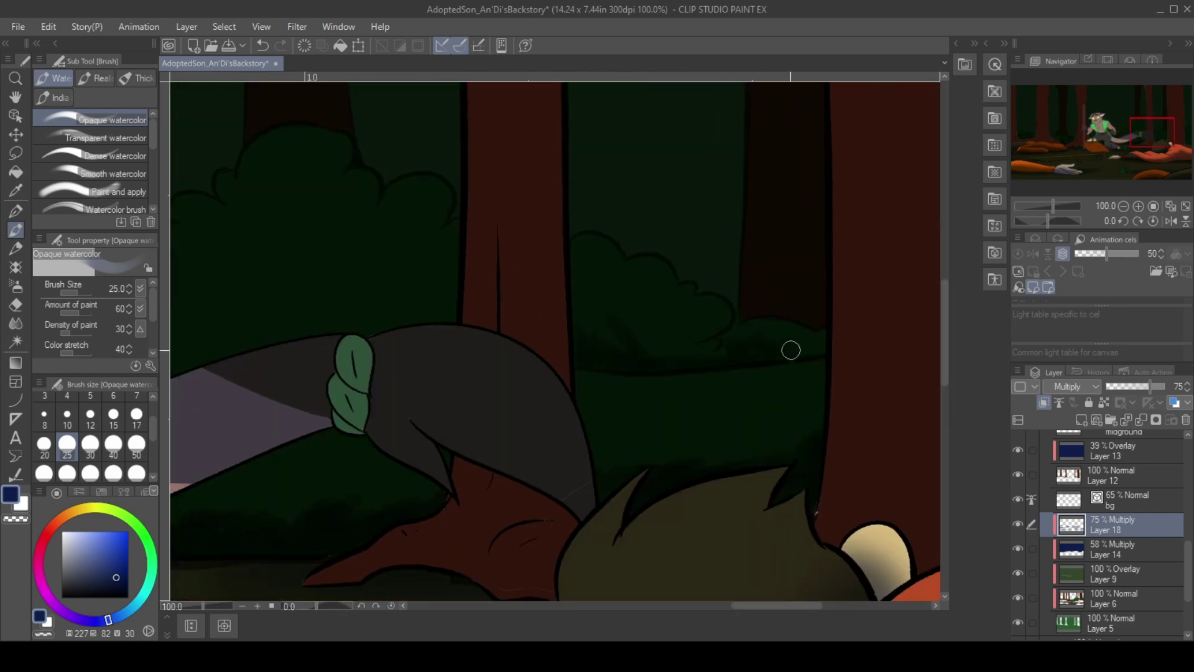
Paint watercolor shadows onto the large grass tuft in the foreground.
click(1123, 205)
scroll(725, 331, down, 5)
scroll(726, 331, left, 3)
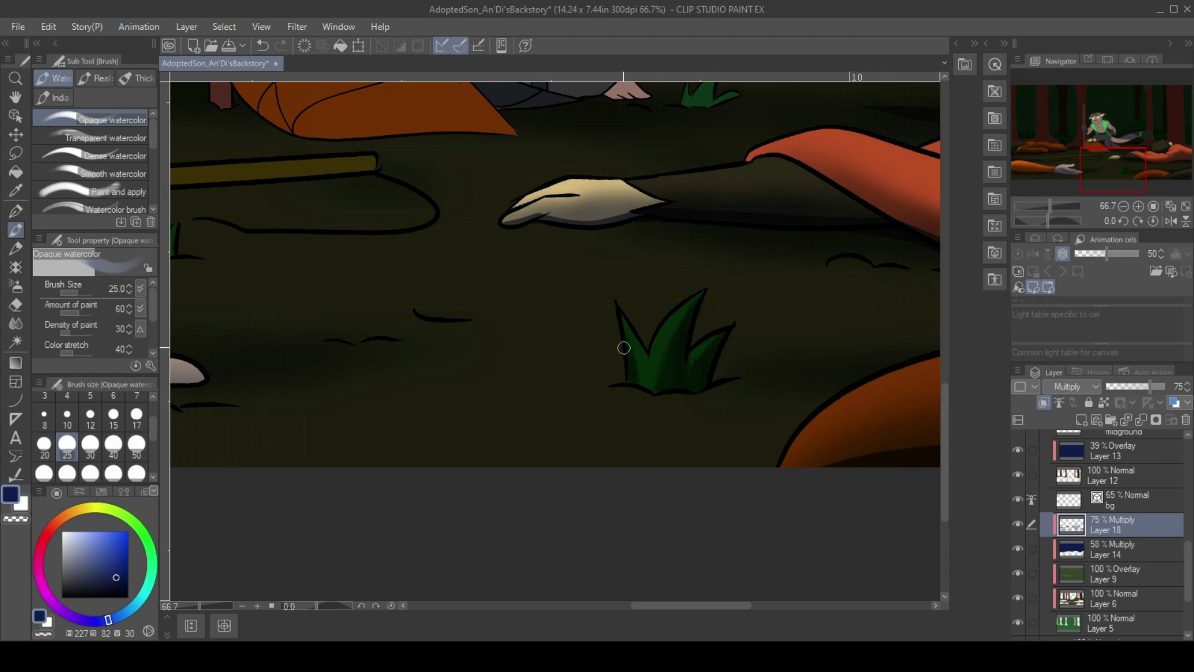
Add a clipped Multiply layer above the foreground trees' Overlay layer and airbrush navy shading onto the trunks.
scroll(624, 347, down, 3)
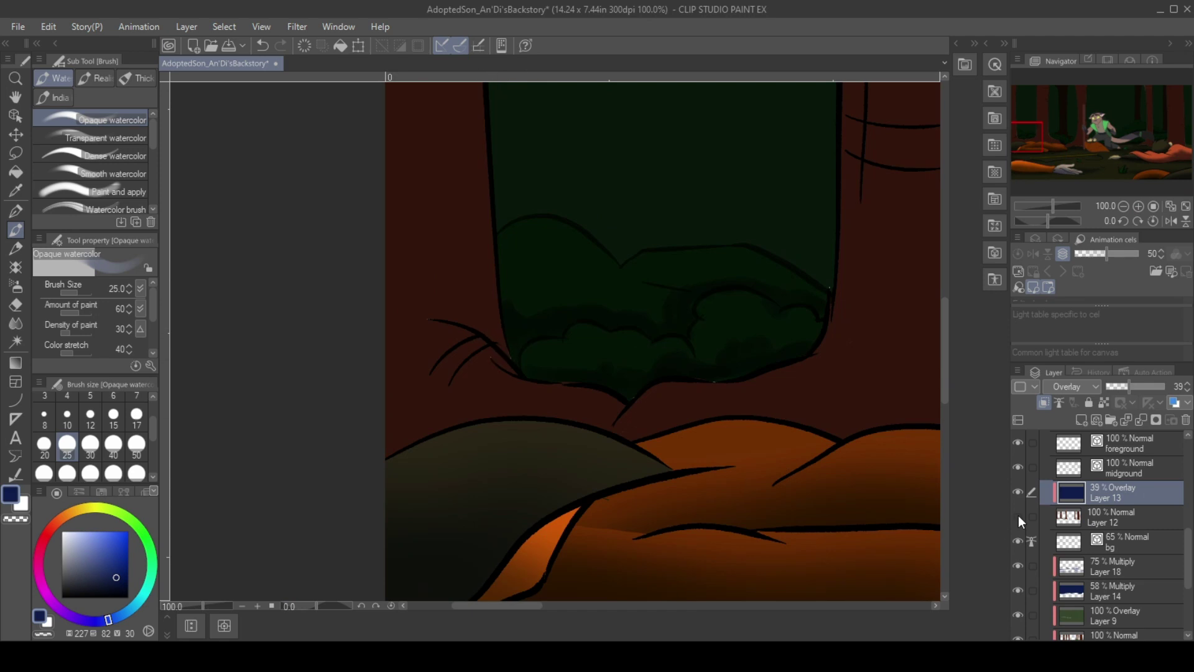
click(1081, 420)
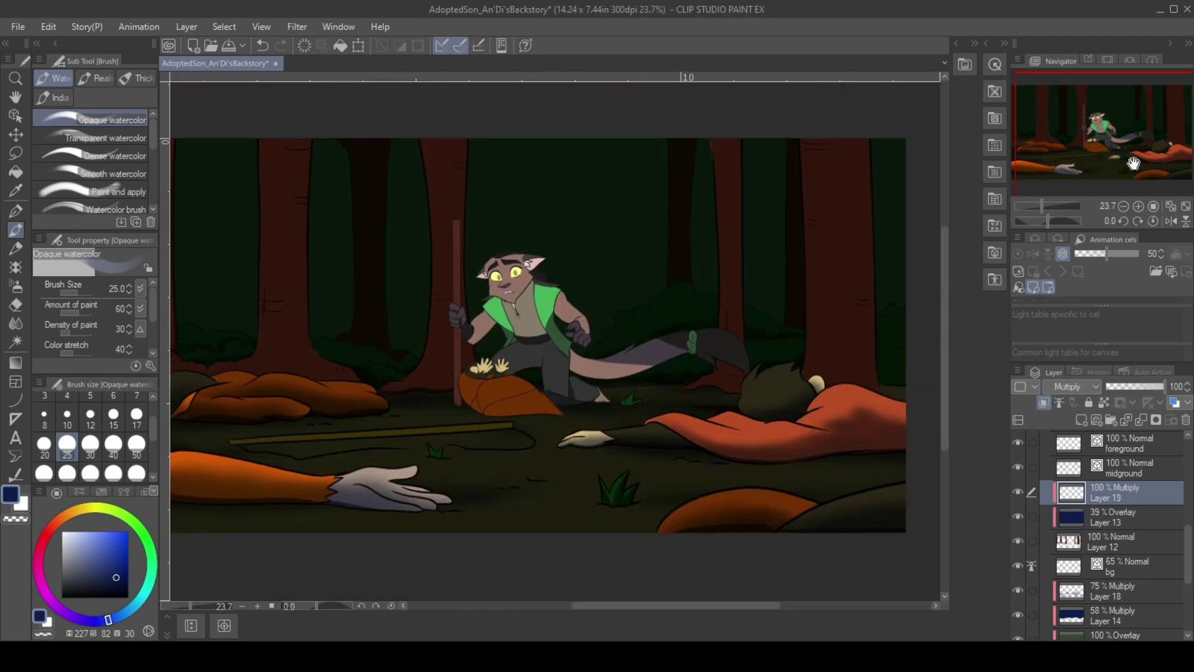
scroll(324, 335, left, 2)
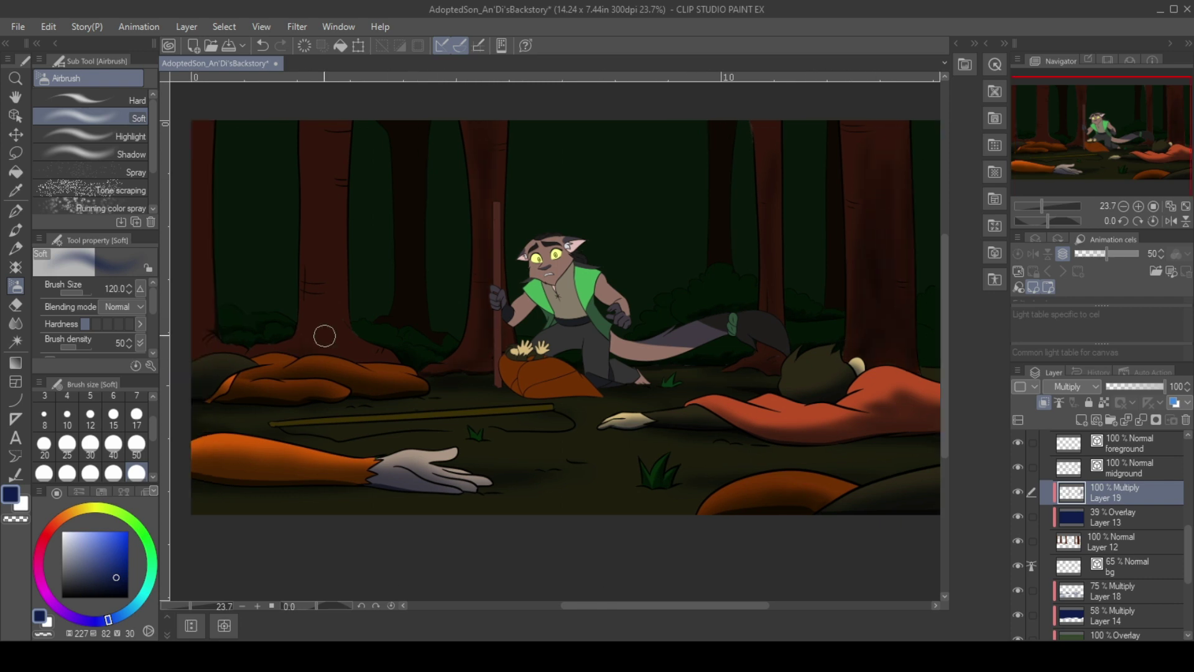
key(j)
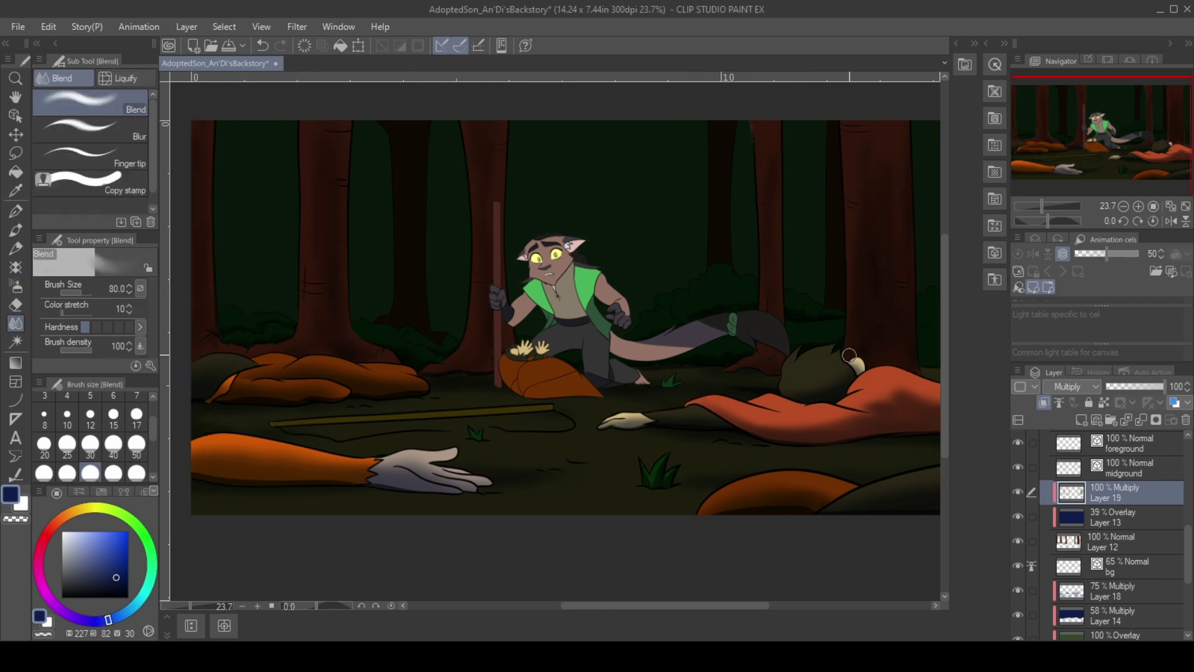
Finish airbrushing and blending the trunk shadows and lower the trees' Multiply layer to 50% opacity.
scroll(856, 254, up, 3)
key(b)
scroll(835, 288, down, 3)
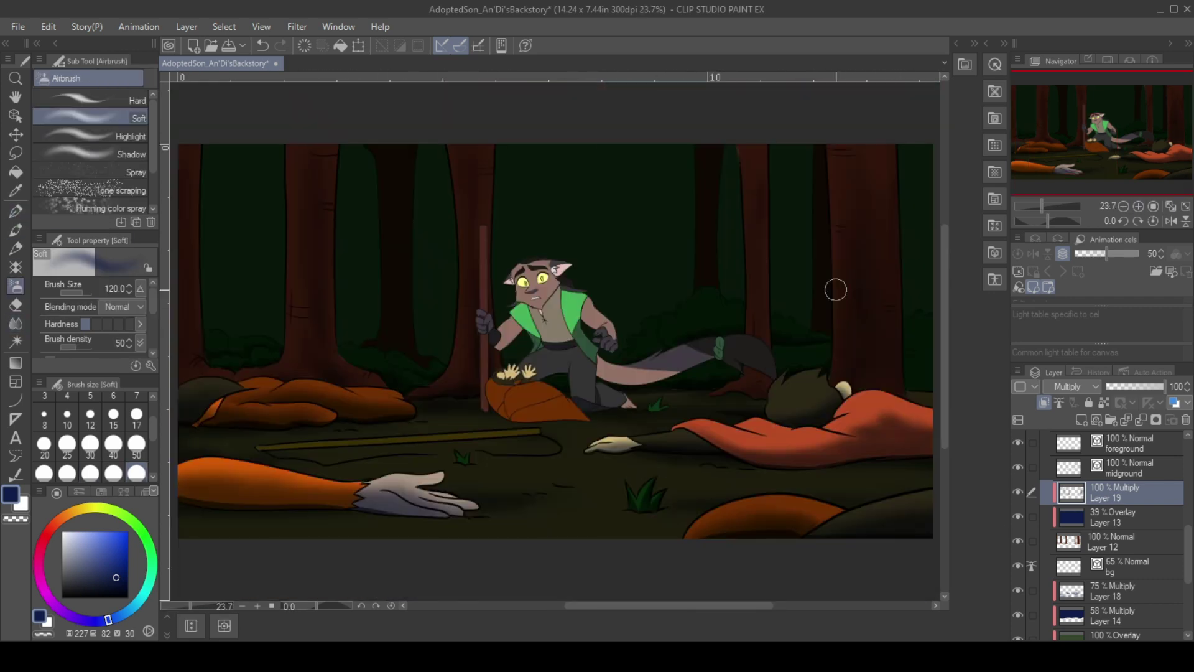
key(j)
scroll(445, 250, left, 3)
click(1151, 388)
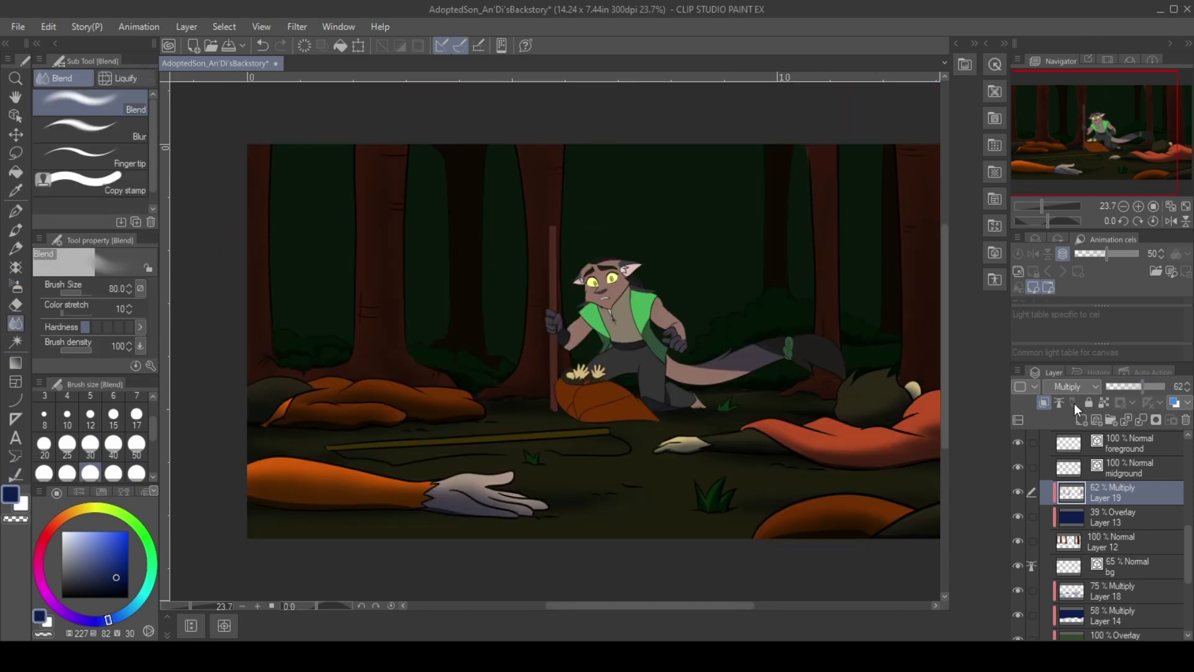
Add a clipped Multiply layer above the figure's Overlay layer, ink navy shadows on the staff hand and forearm, and set it to 75% opacity.
scroll(1077, 571, down, 3)
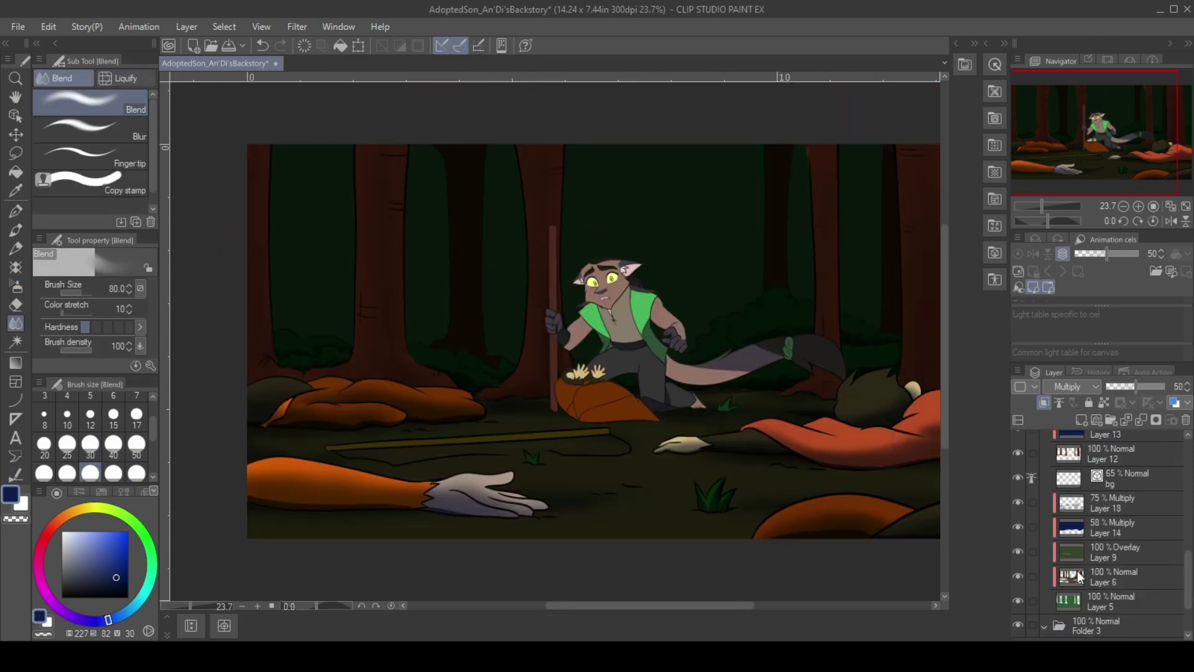
scroll(1080, 468, down, 3)
click(1128, 493)
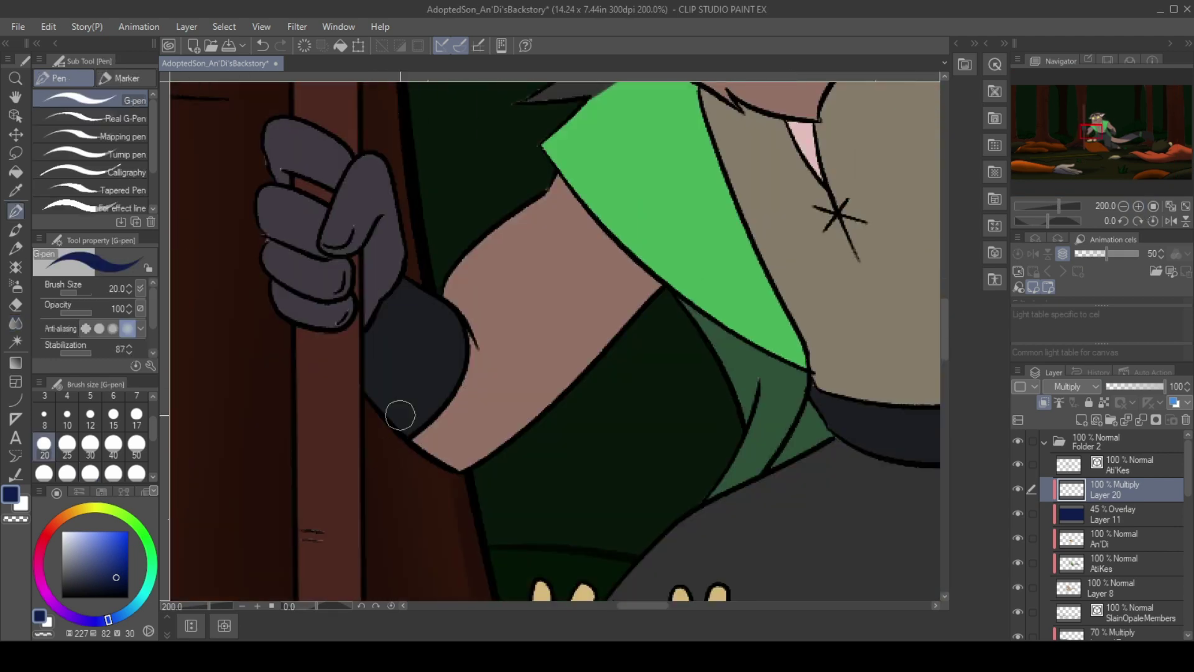
drag(285, 168, 330, 184)
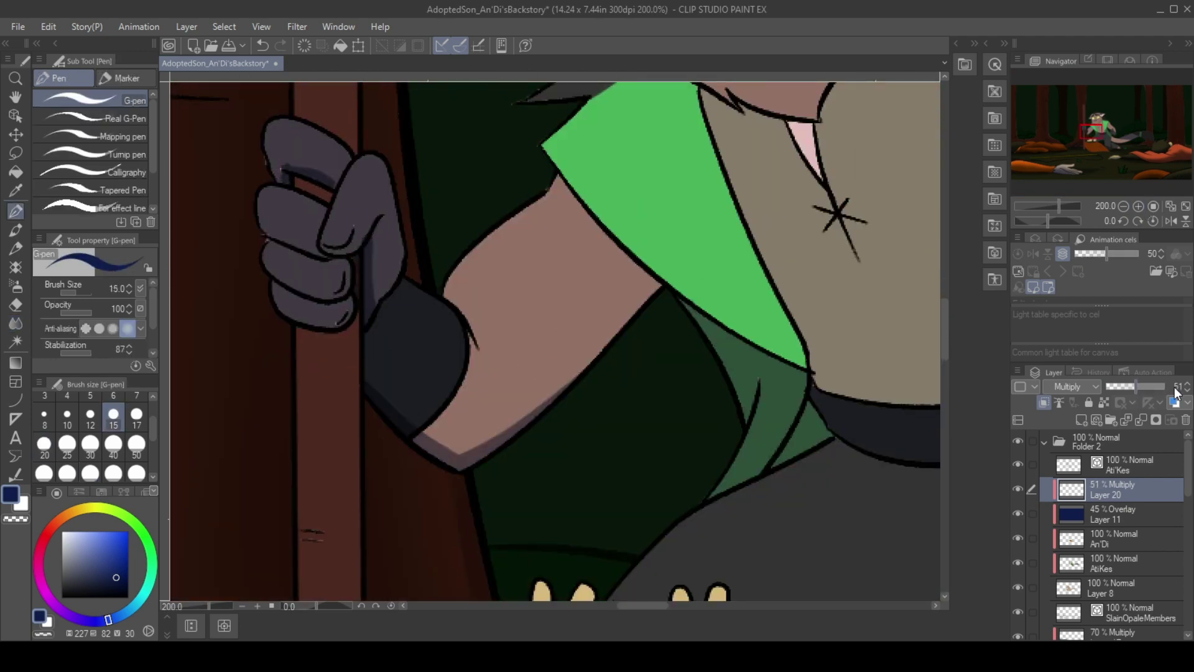
key(ctrl+z)
key(g)
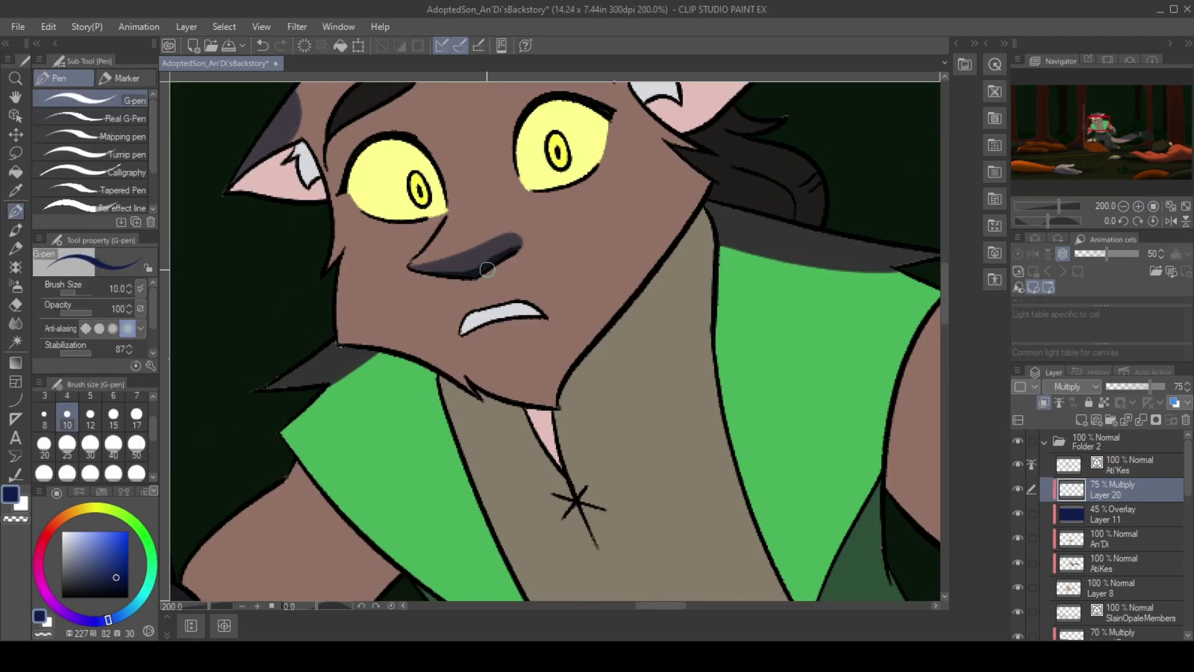
Ink navy shadows onto the figure's nose, inner ears and the fingers of the free hand.
click(1050, 127)
scroll(1057, 122, up, 2)
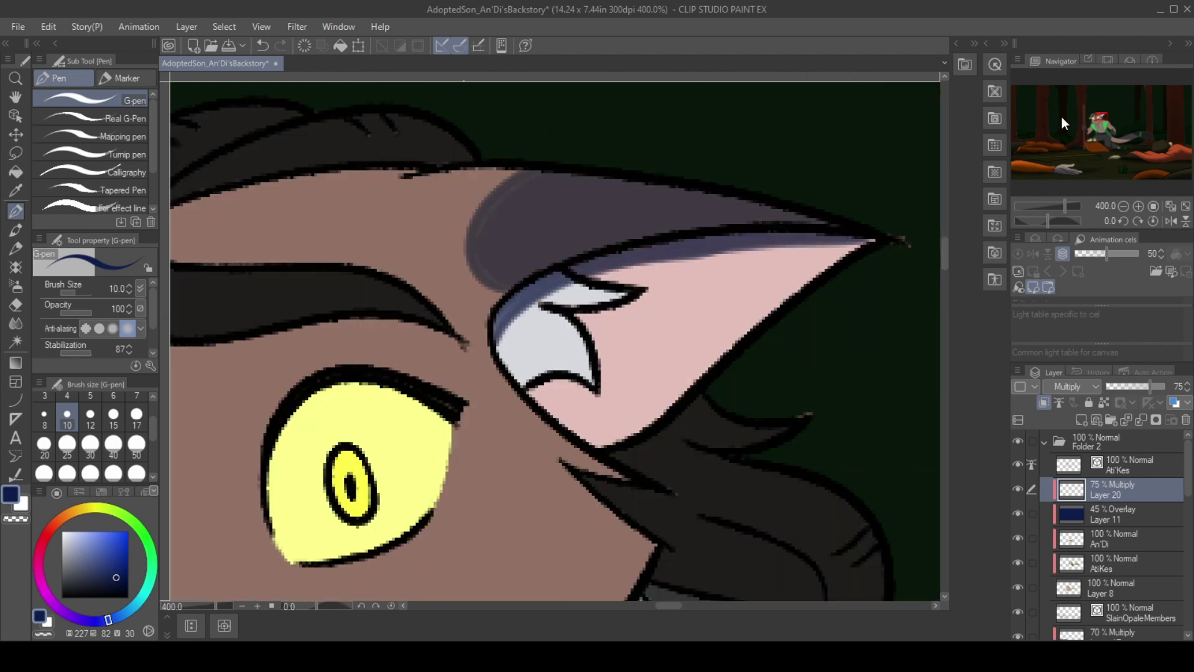
click(1100, 134)
scroll(657, 314, down, 3)
scroll(498, 355, up, 3)
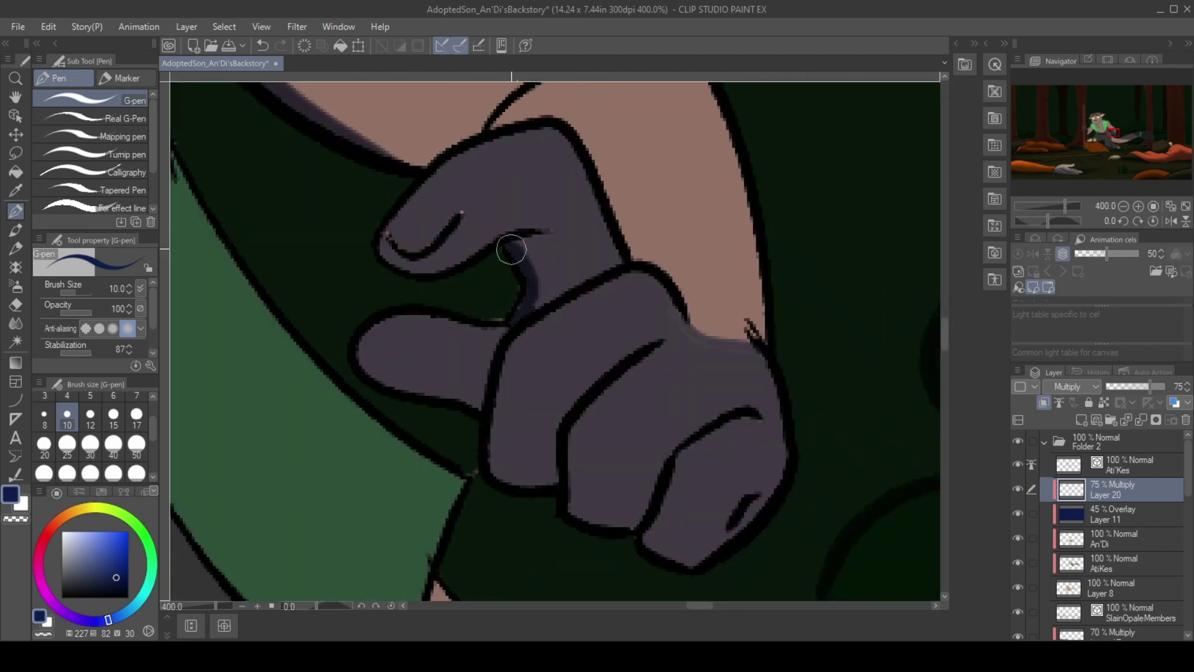
scroll(645, 535, down, 2)
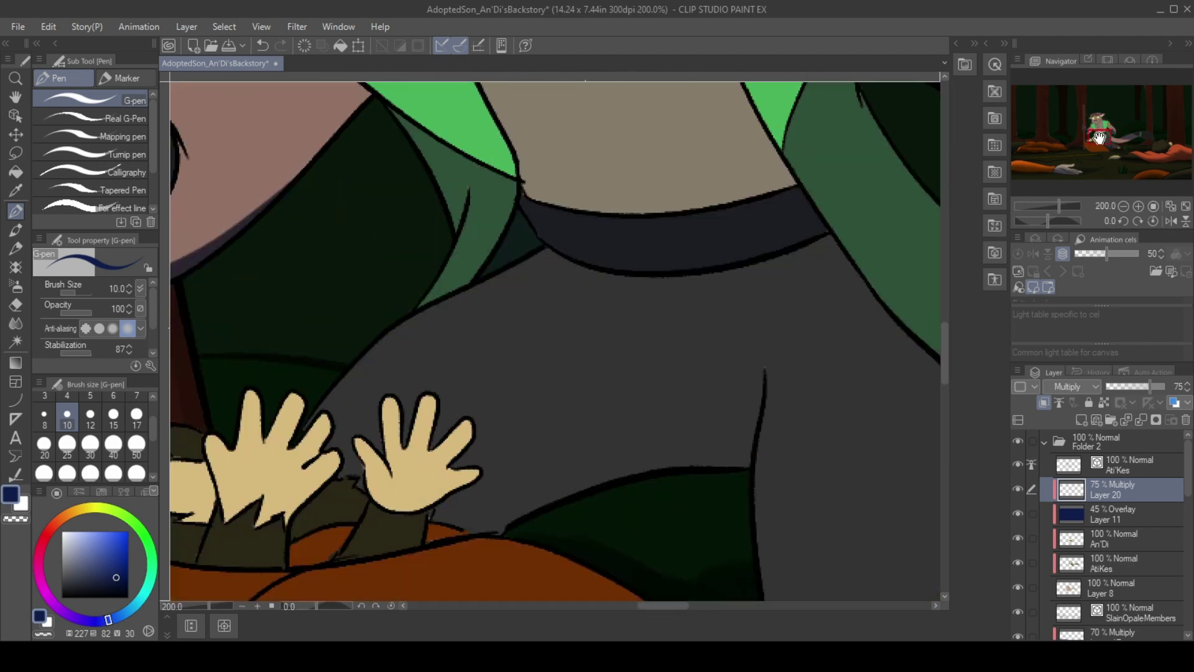
Ink navy shadows along the undersides of the figure's thigh and lower trouser leg.
drag(410, 377, 466, 347)
drag(584, 304, 659, 309)
drag(565, 400, 573, 360)
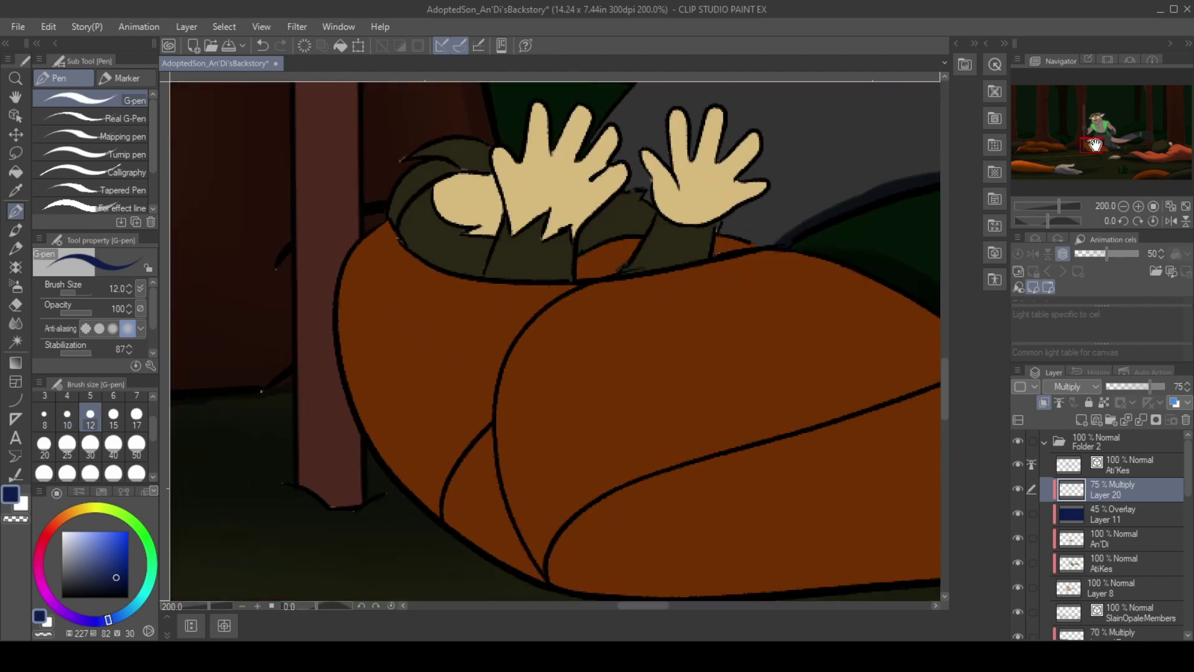
Ink navy shadows along the underside of the infant's orange bundle and the lower edges of the figure's tail and its green band.
drag(389, 397, 385, 469)
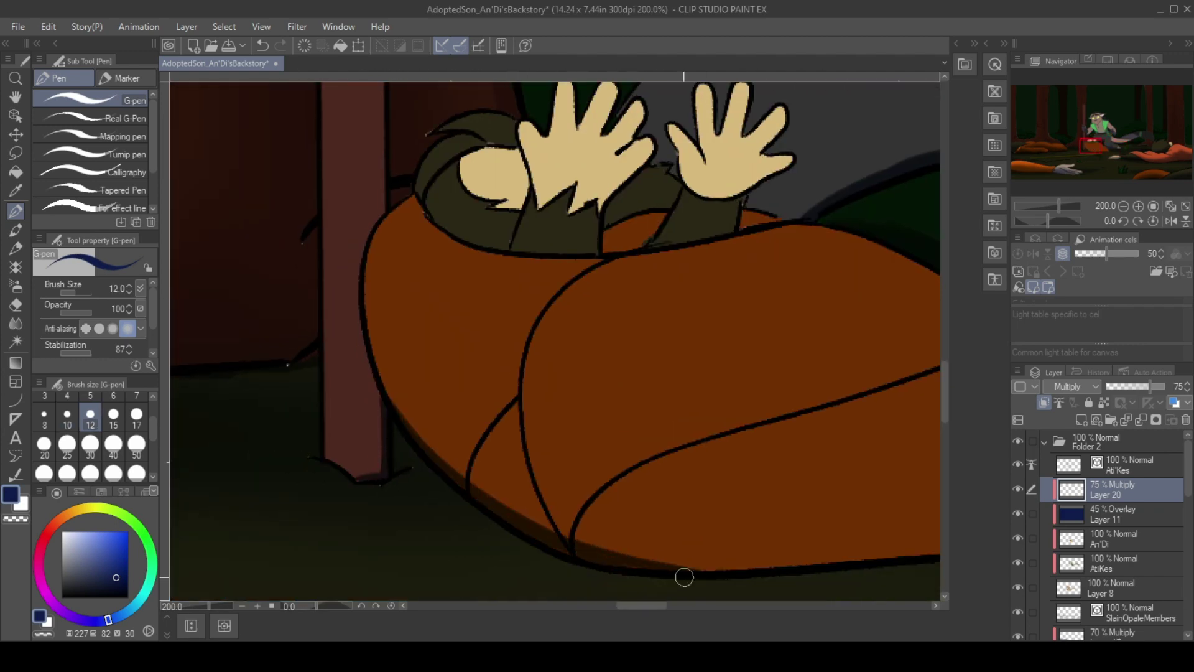
drag(629, 328, 662, 314)
drag(267, 361, 551, 349)
drag(429, 357, 743, 337)
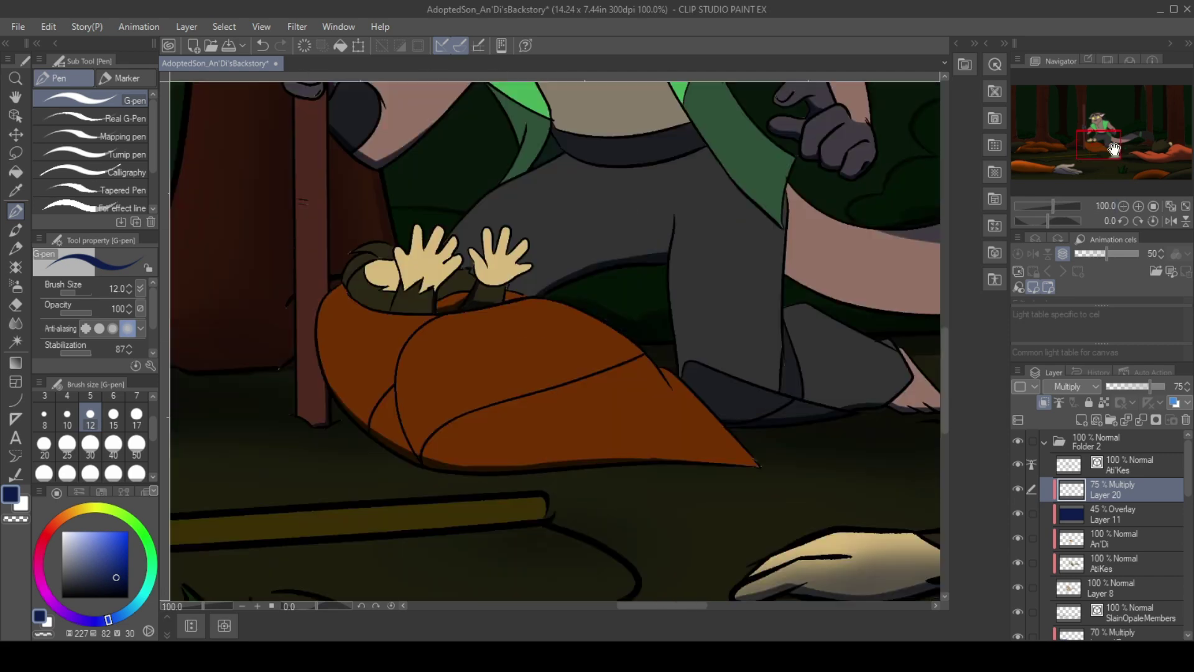
mouse_move(591, 279)
mouse_down()
mouse_move(640, 323)
mouse_move(721, 351)
mouse_up()
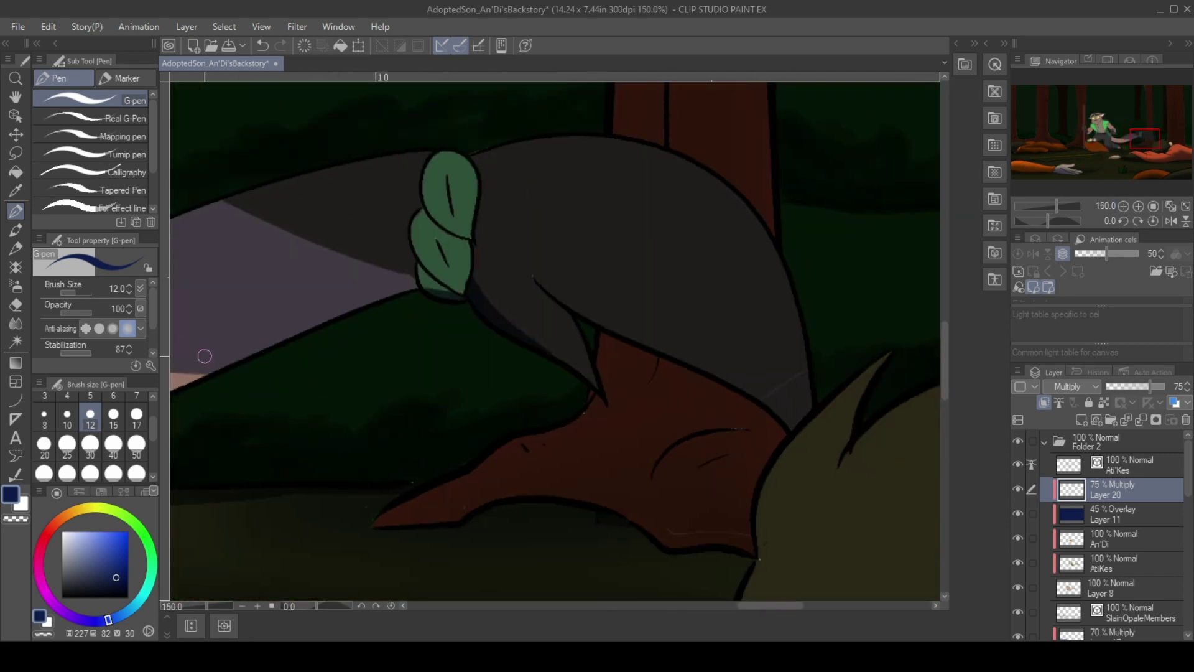
scroll(1115, 155, down, 3)
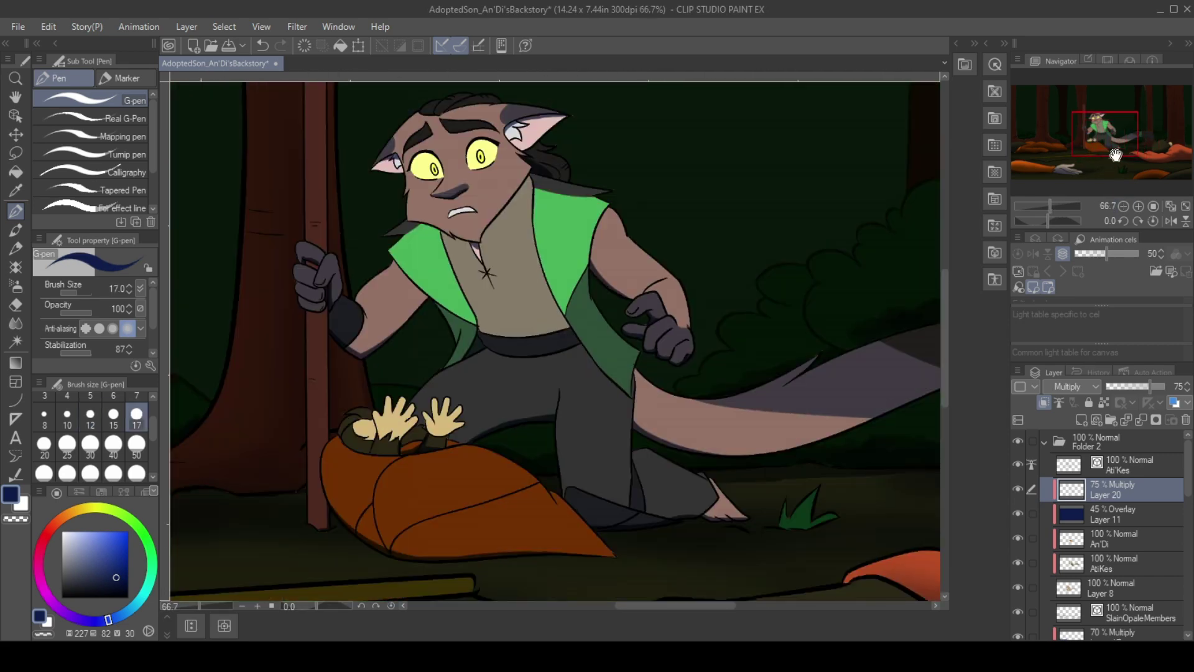
Add a clipped Multiply layer at 80% opacity and airbrush soft navy shading inside selections of the figure's tail and trousers.
drag(1115, 155, 1140, 172)
key(b)
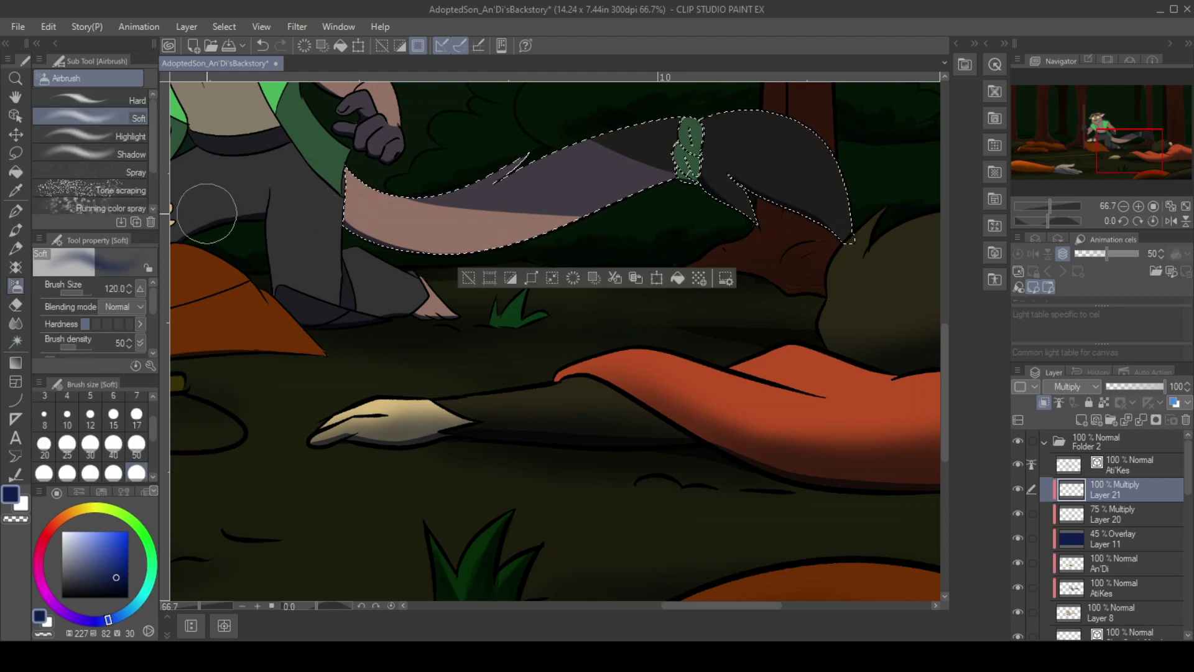
mouse_move(206, 213)
mouse_down()
mouse_move(812, 240)
mouse_move(842, 266)
mouse_move(473, 278)
mouse_up()
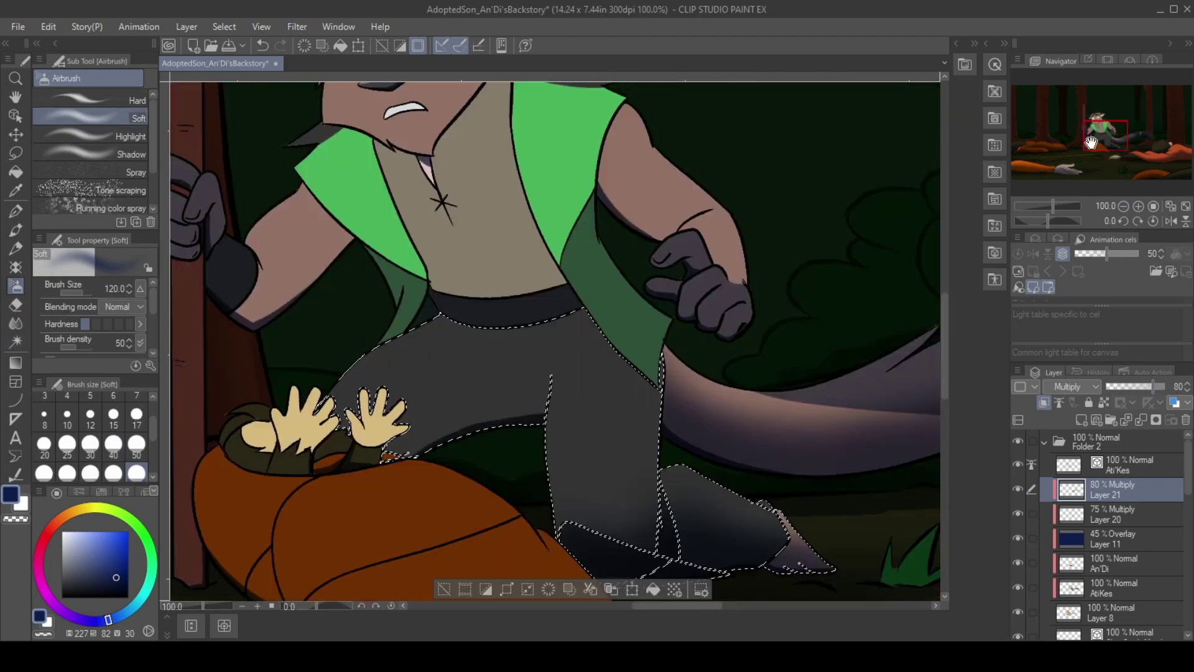
drag(1091, 143, 1092, 155)
drag(385, 186, 507, 160)
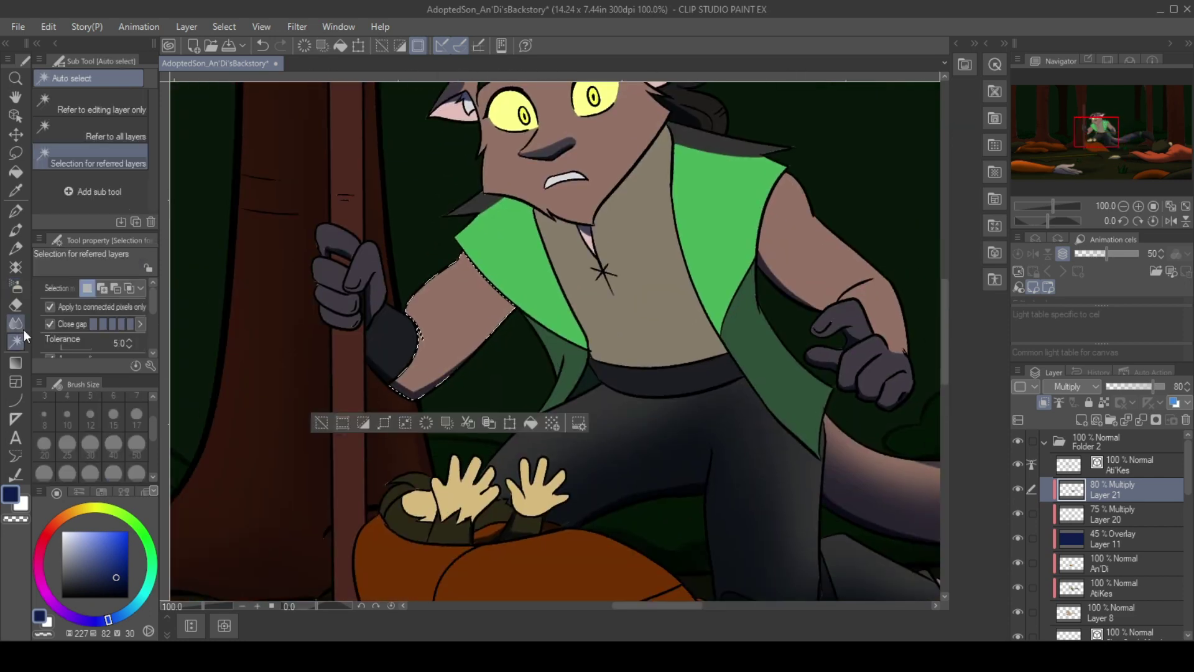
Airbrush soft navy shading inside selections of the figure's arms and the dark wrist cuff.
drag(435, 348, 527, 287)
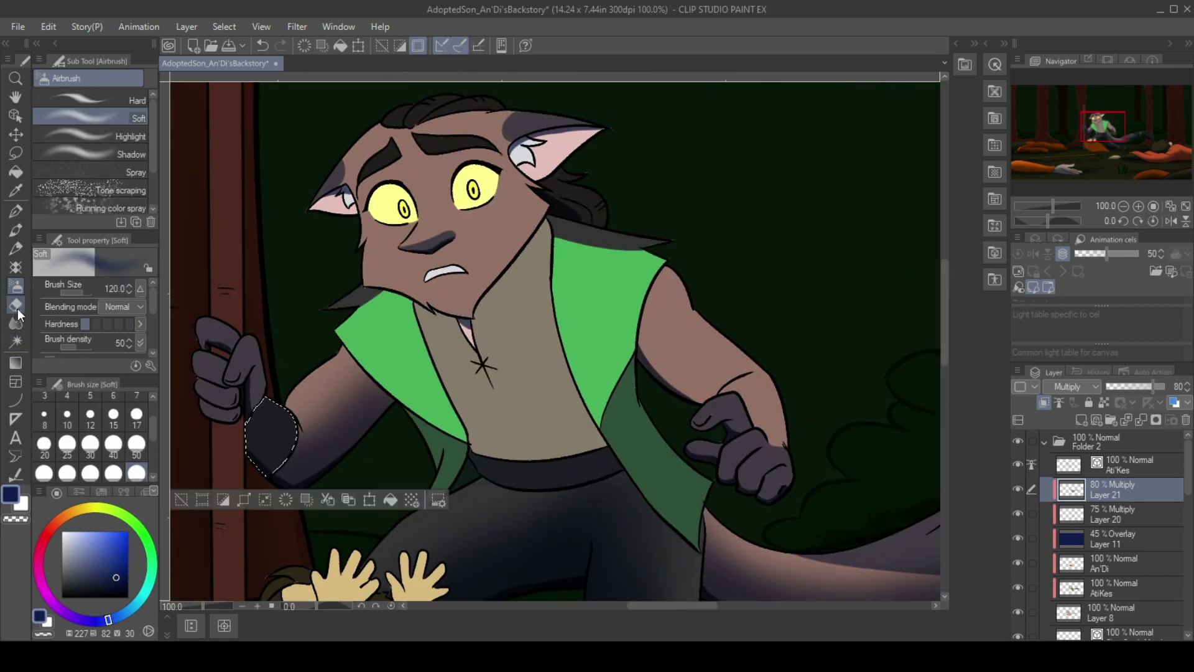
drag(273, 404, 277, 443)
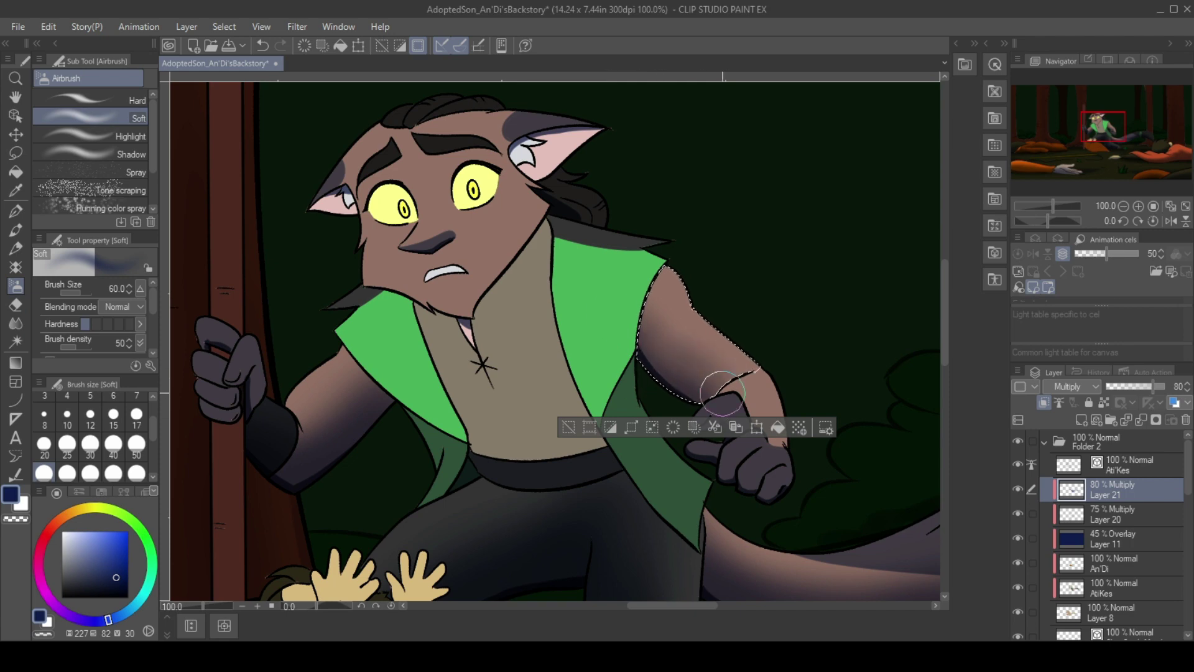
drag(723, 393, 684, 324)
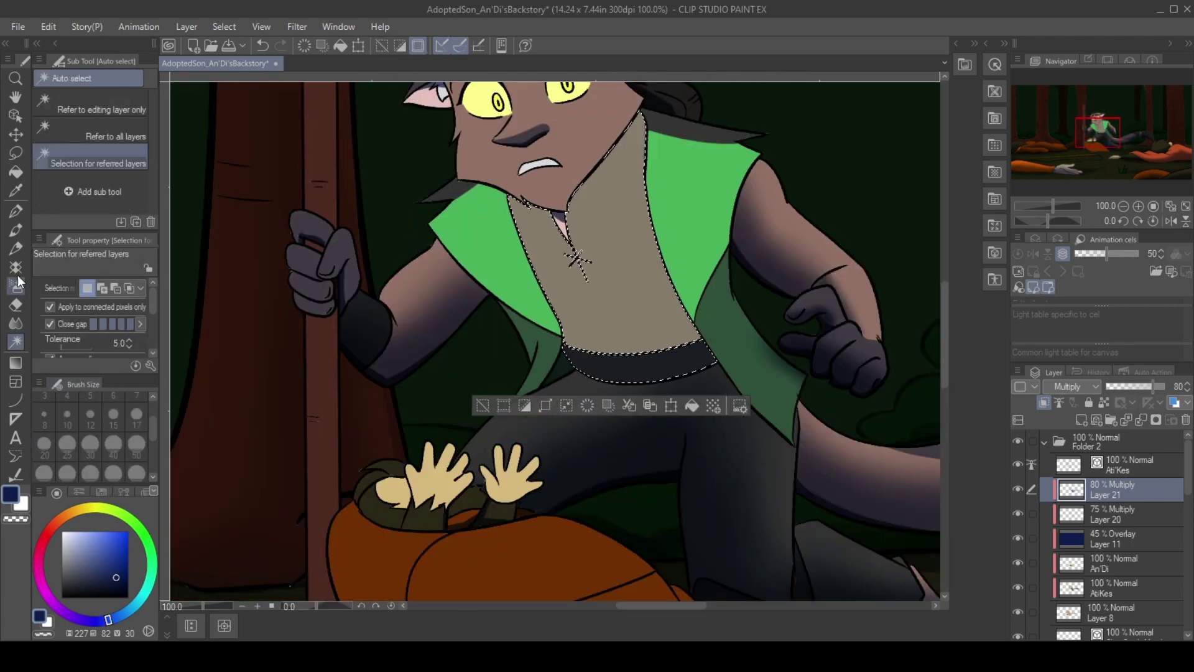
Shade the lower shirt and waistband, add a dark fold line across the stomach, and lower the soft-shading Multiply layer to 54% opacity.
click(15, 285)
mouse_move(653, 336)
mouse_down()
mouse_move(562, 300)
mouse_move(600, 345)
mouse_move(565, 303)
mouse_move(698, 322)
mouse_move(572, 309)
mouse_up()
drag(1091, 125, 1087, 114)
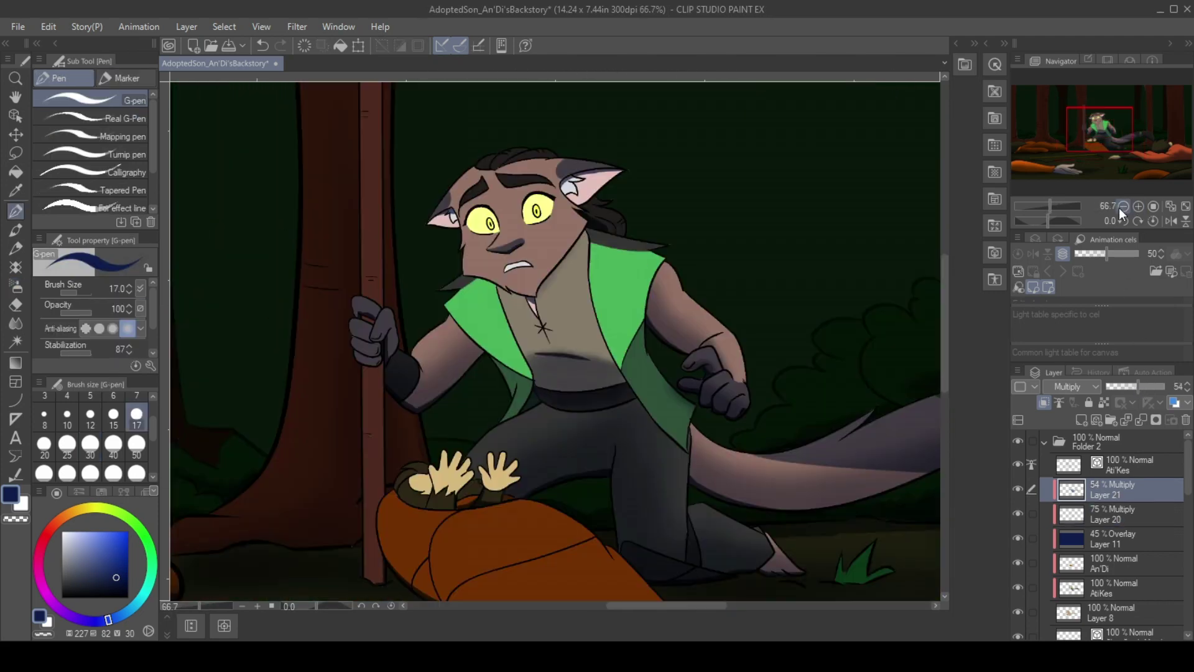
Airbrush soft navy shading onto the shirt collar, the infant's bundle and the lower end of the staff.
key(b)
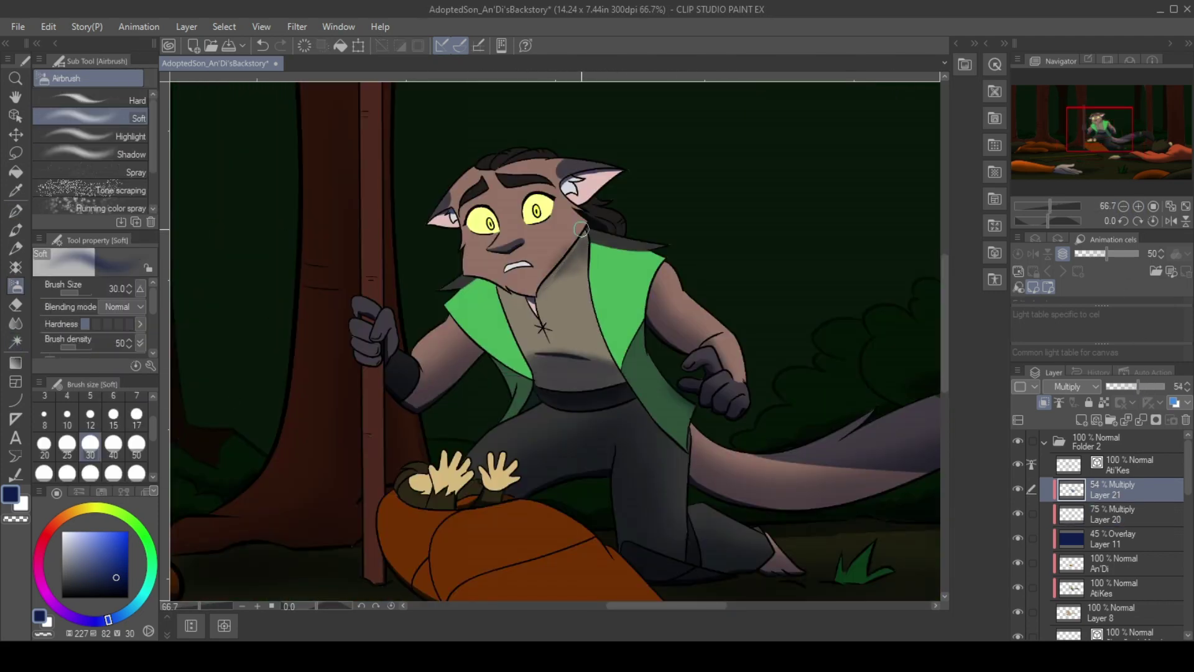
scroll(385, 461, down, 3)
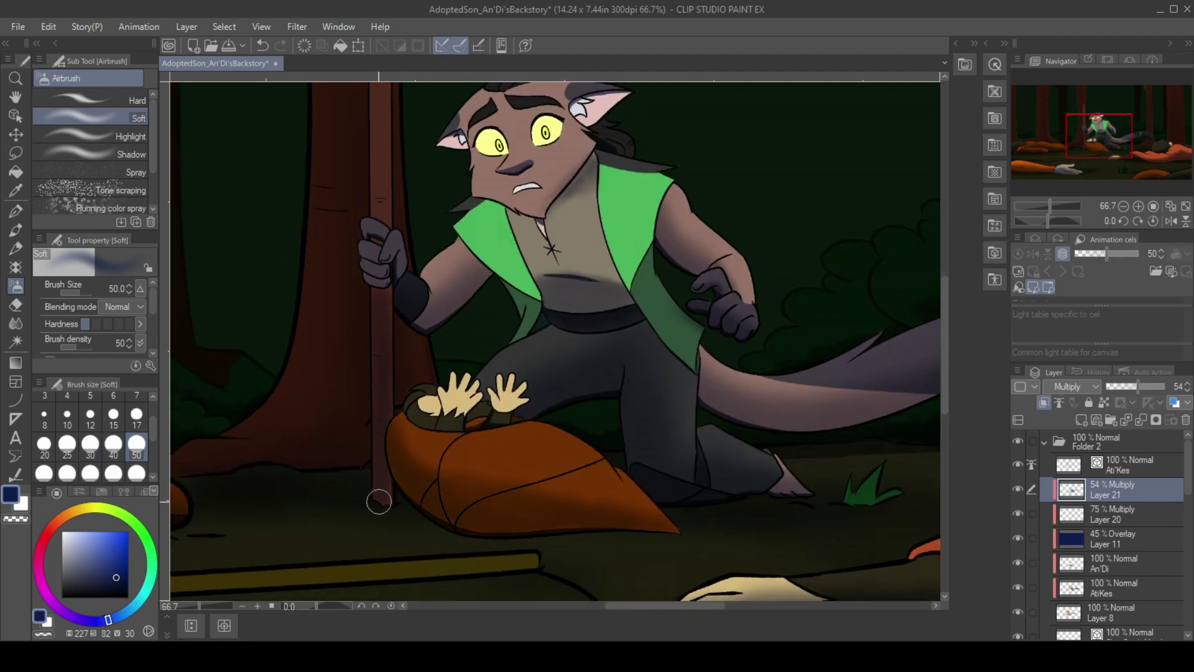
scroll(525, 322, up, 4)
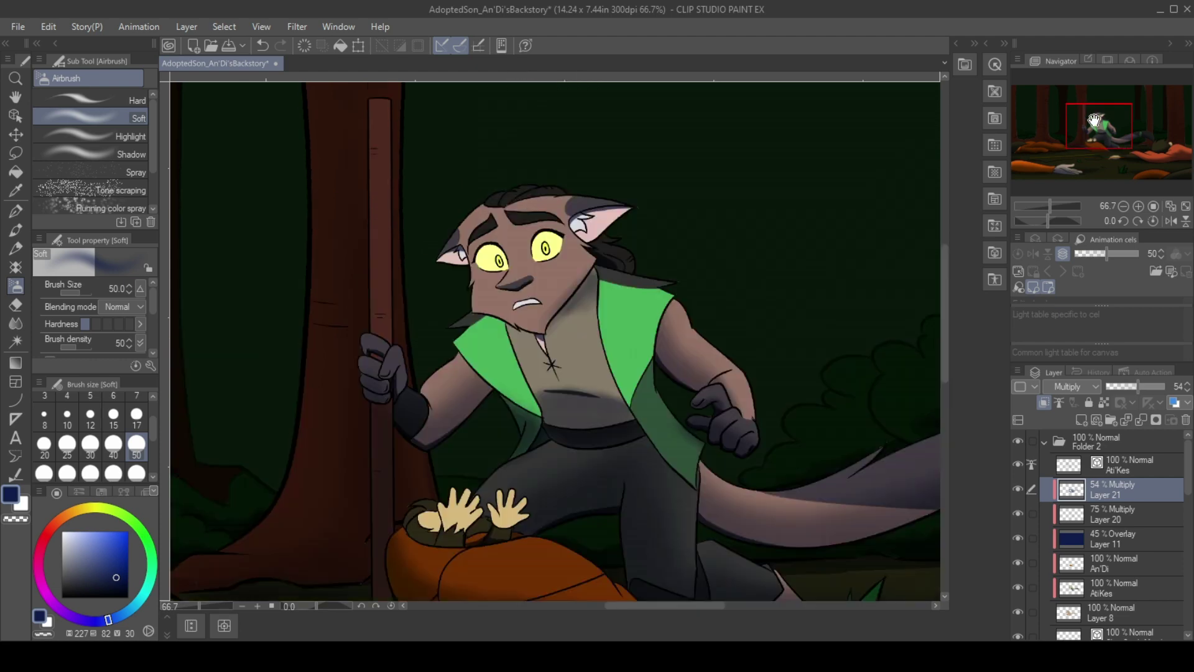
Airbrush navy shading onto both front panels of the green vest and deepen the shadow under the jaw.
scroll(580, 401, down, 2)
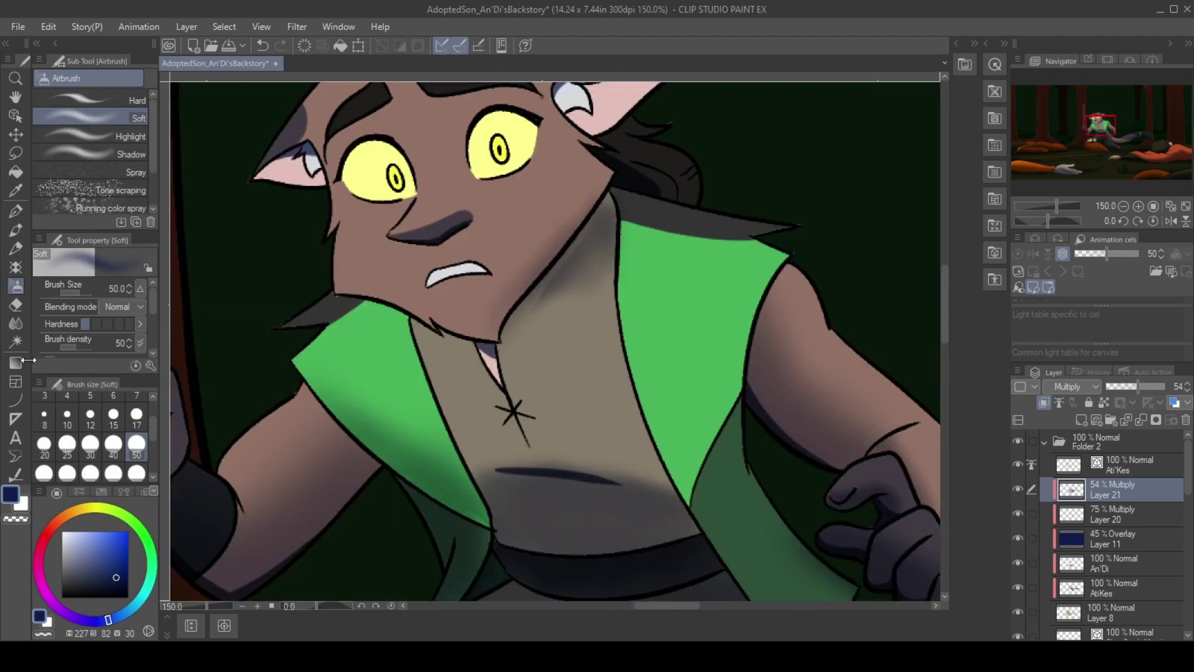
drag(765, 286, 634, 504)
drag(703, 348, 625, 460)
scroll(560, 373, up, 3)
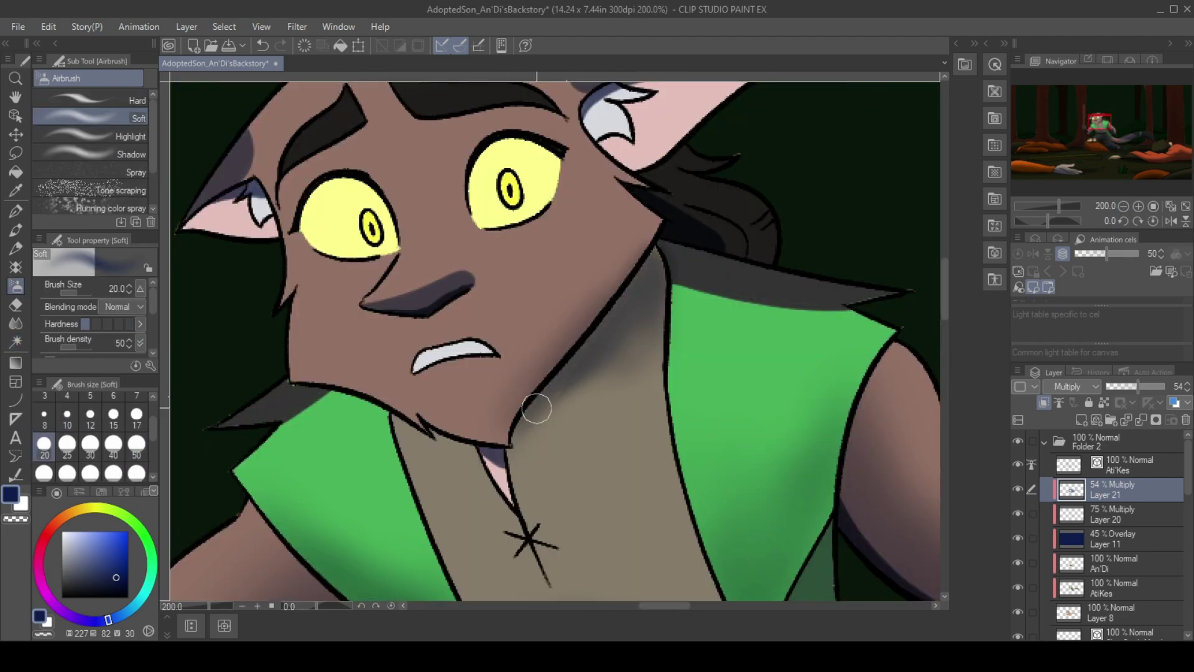
Airbrush navy shading into the back hair, inside selections of both inner ears, and along the lower face.
scroll(536, 409, up, 3)
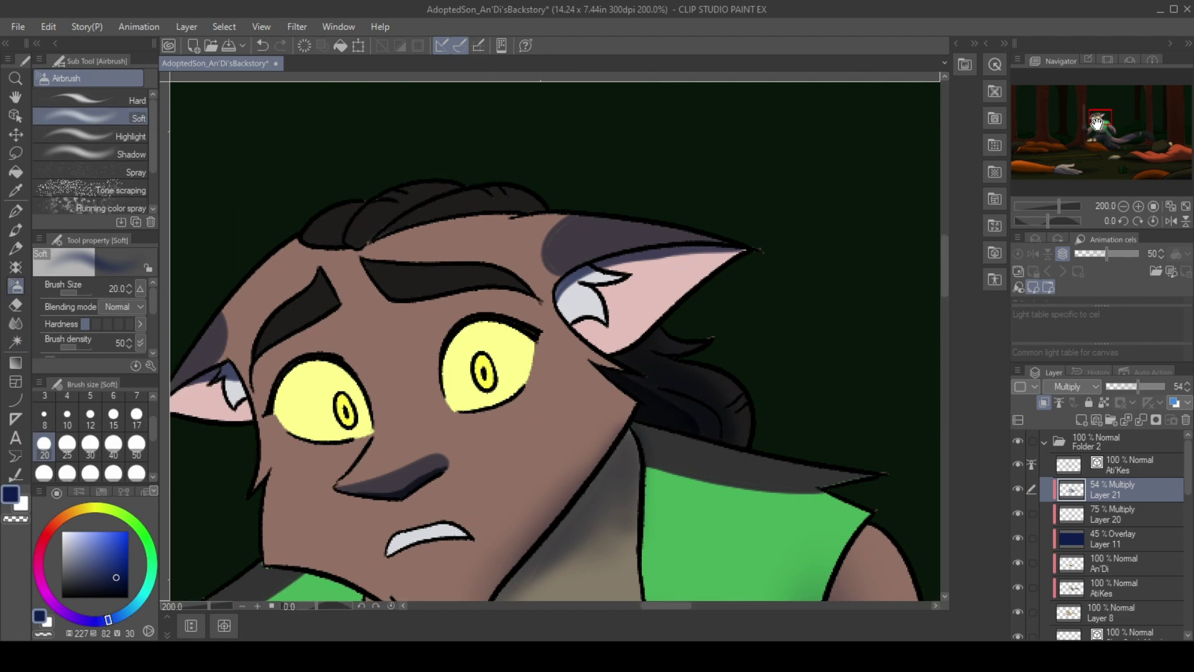
click(659, 292)
mouse_move(622, 279)
mouse_down()
mouse_move(684, 265)
mouse_move(591, 298)
mouse_move(835, 235)
mouse_up()
key(ctrl+d)
click(361, 342)
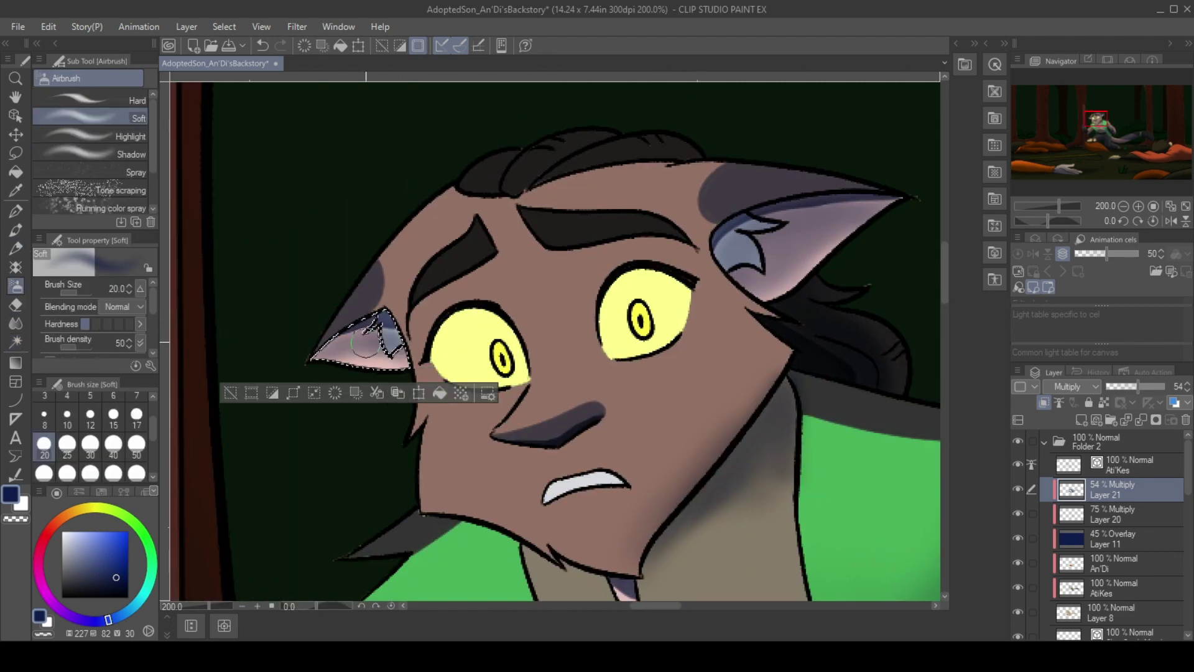
key(ctrl+d)
scroll(334, 350, down, 3)
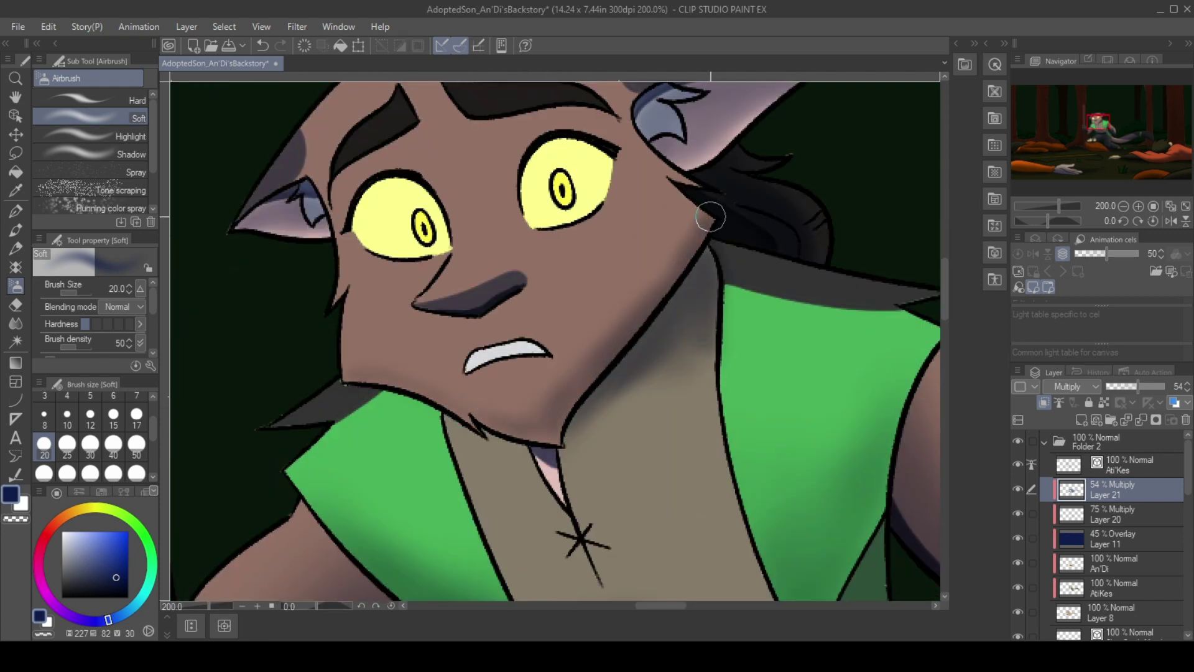
Select the upper part of the staff, airbrush it with a size 30 soft brush, and blend the shading.
click(1153, 206)
click(1138, 206)
click(1138, 206)
click(1153, 206)
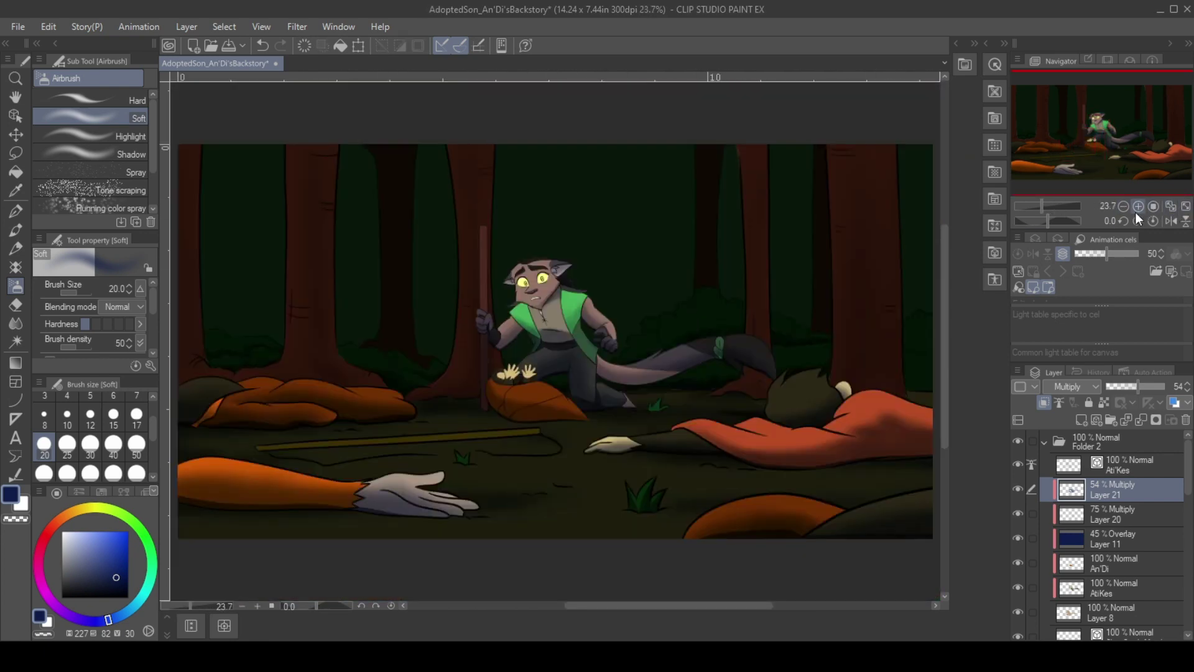
scroll(491, 324, up, 7)
key(bracketright)
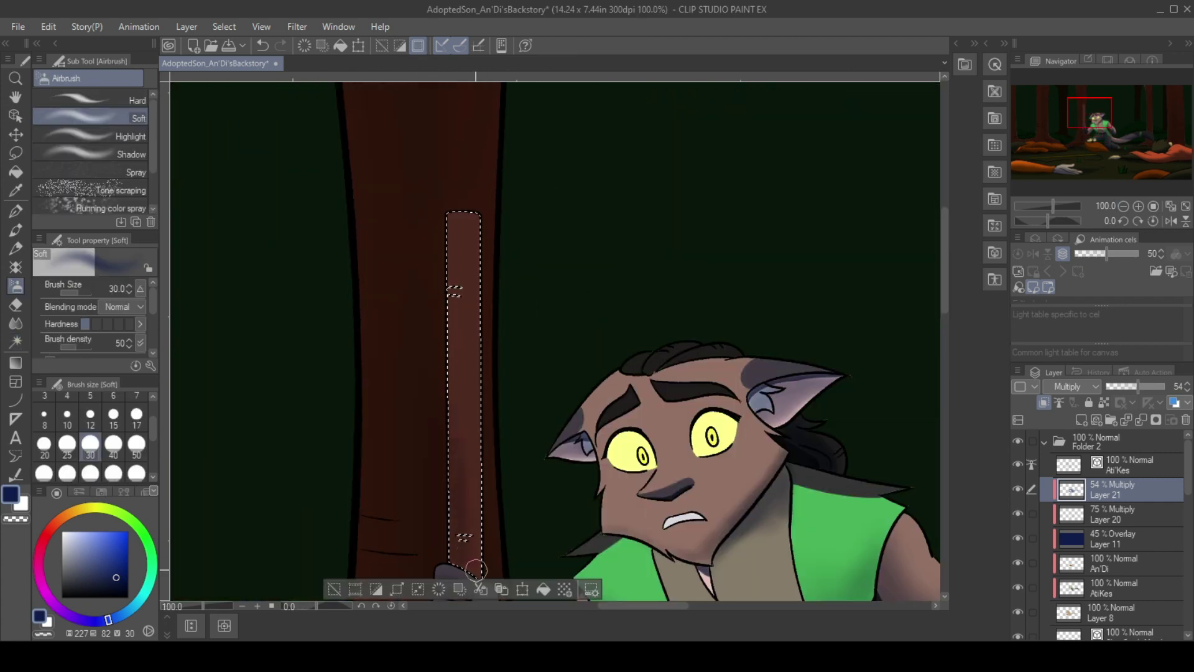
key(ctrl+d)
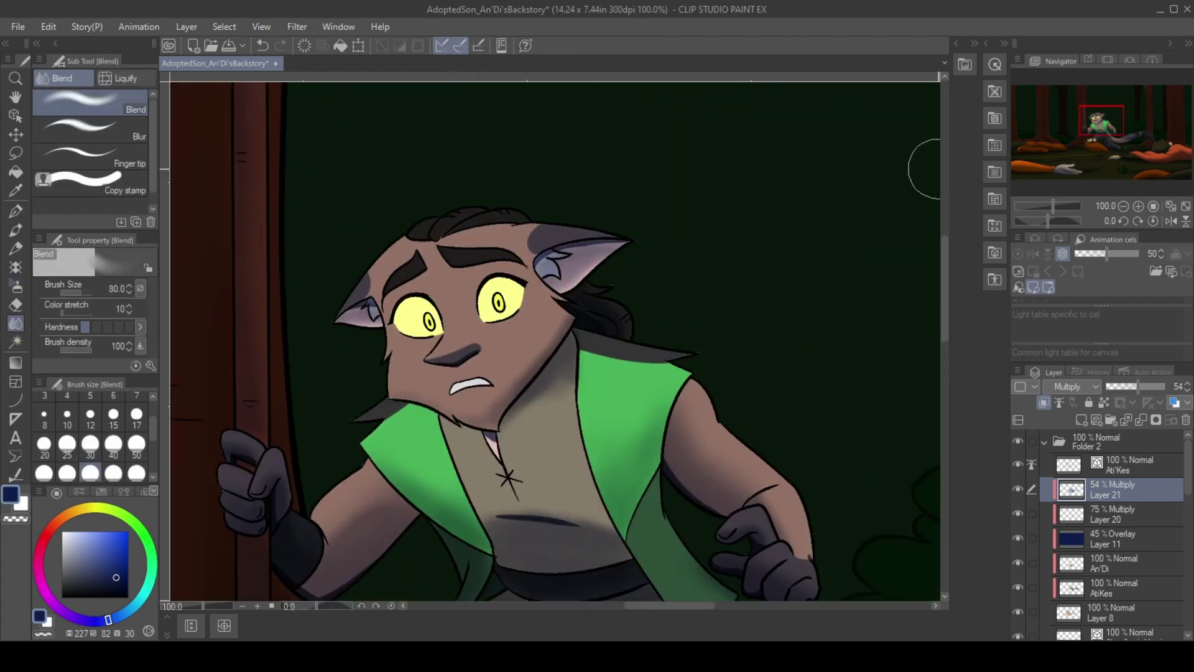
Raise the figure's Overlay layer to 65% opacity and set the fallen bodies' Overlay layer to 51%.
click(1137, 207)
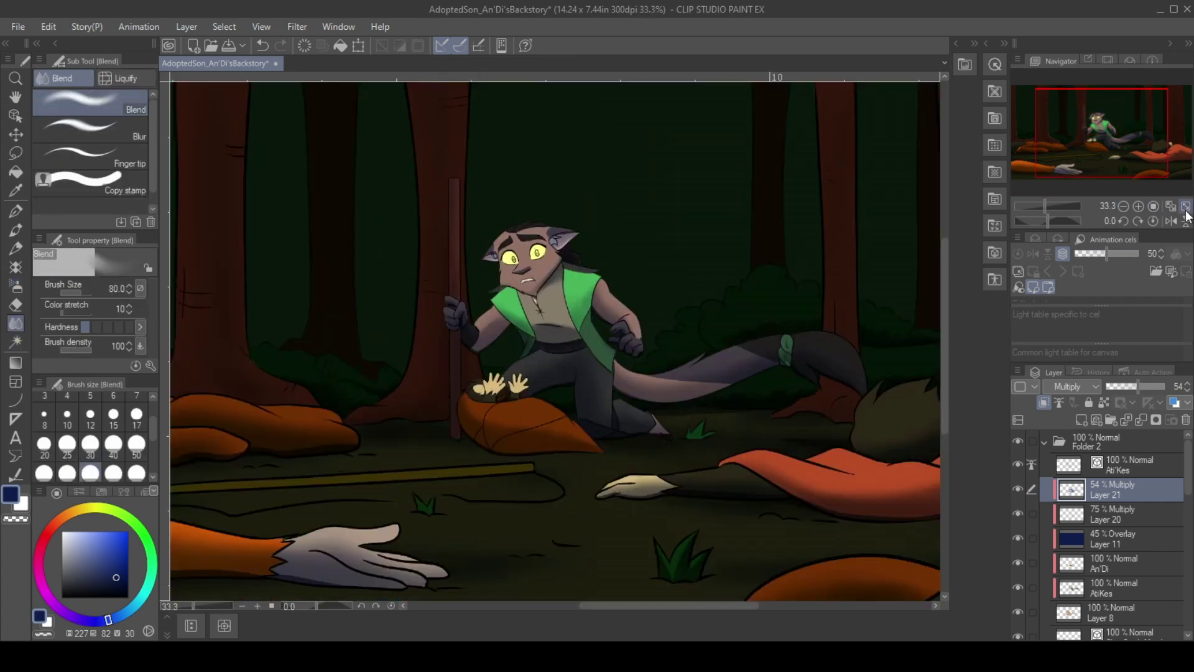
click(1113, 538)
click(1143, 386)
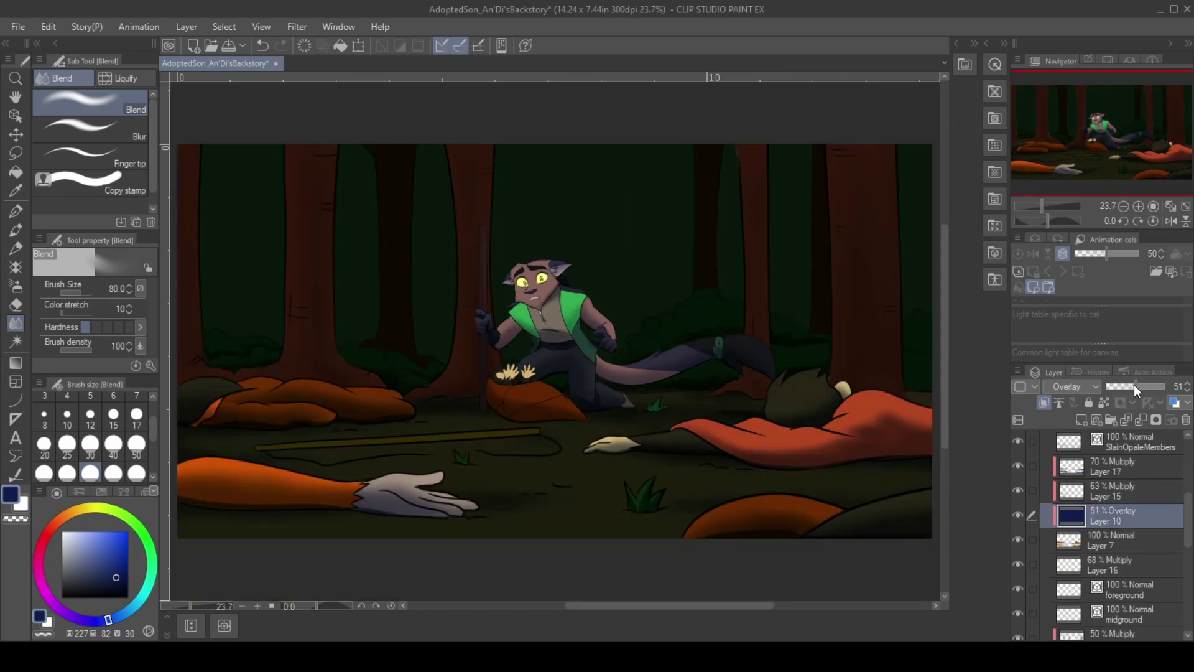
Add a clipped Soft light layer above the figure's shading and airbrush cyan highlights onto the hair, face, ears, vest collar and tail.
click(96, 508)
click(126, 541)
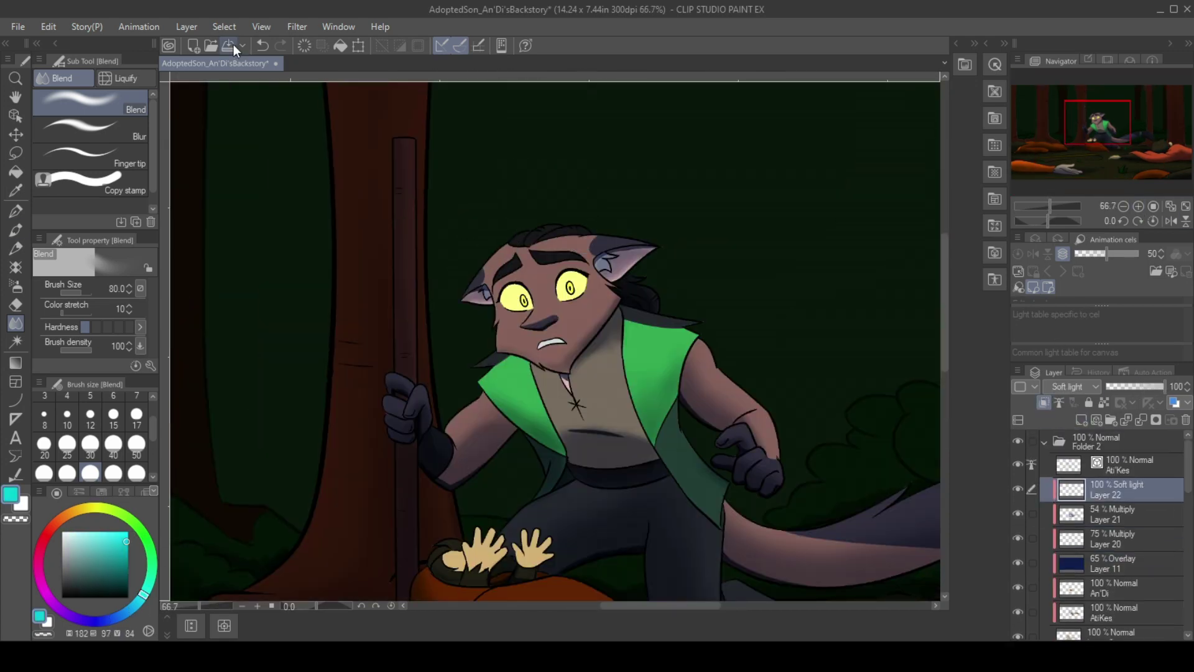
key(b)
key(ctrl+plus)
key(ctrl+plus)
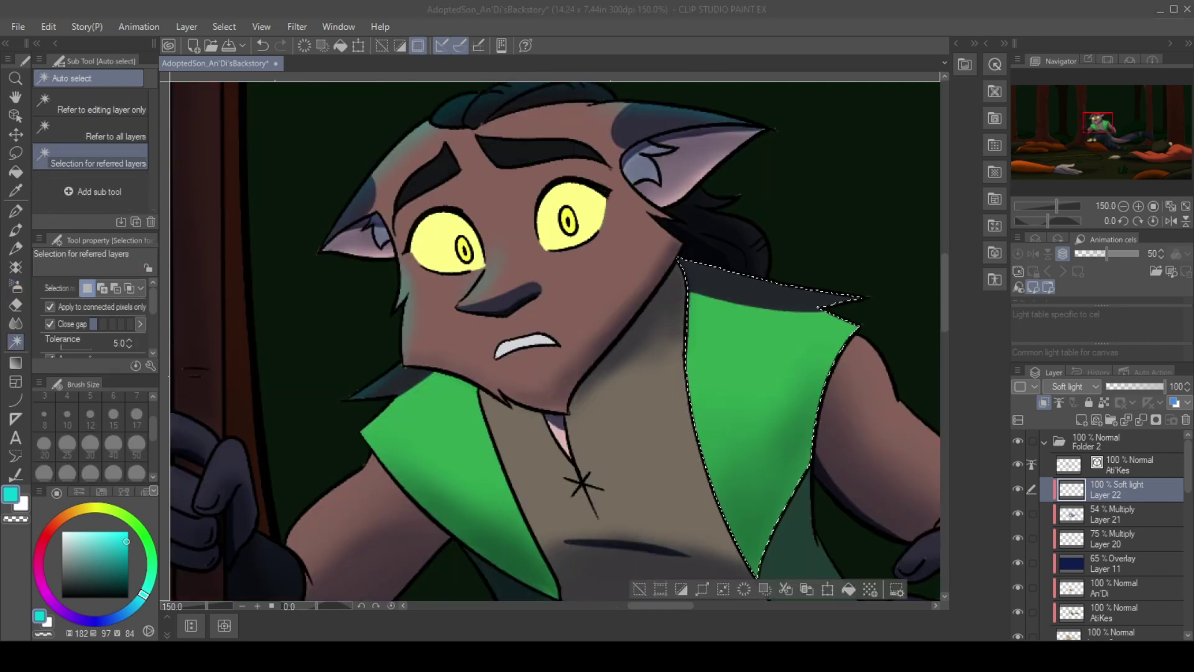
key(b)
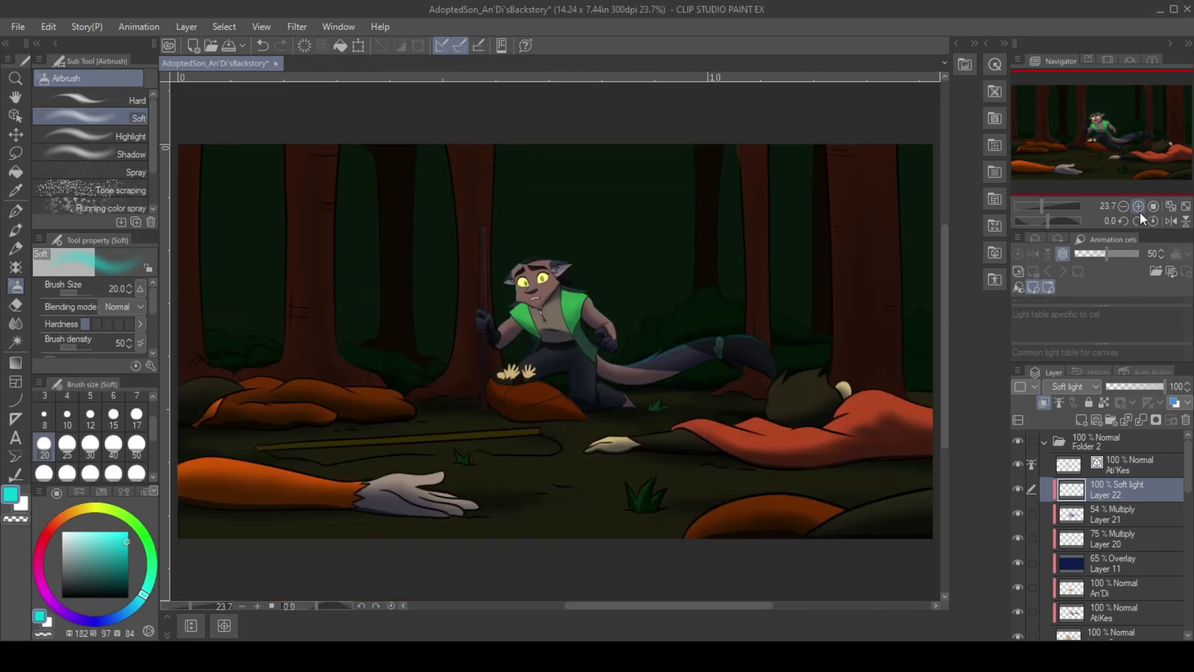
Set the figure's Soft light highlight layer to 70% opacity and save the illustration.
drag(1163, 387, 1141, 389)
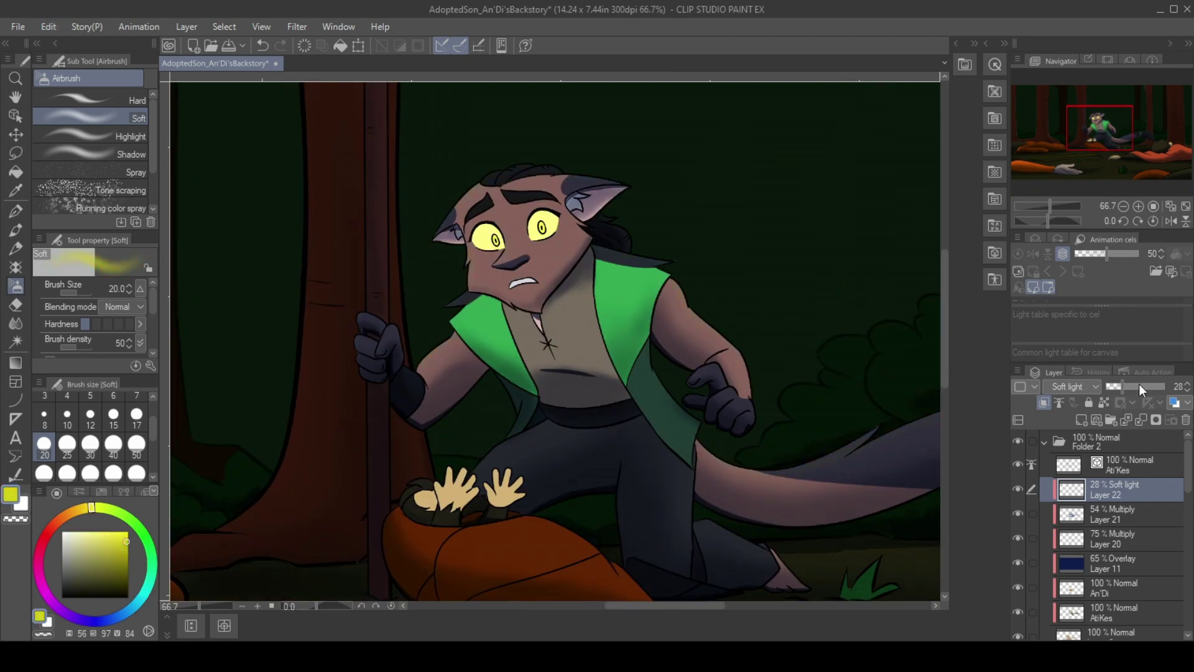
drag(1141, 388, 1156, 386)
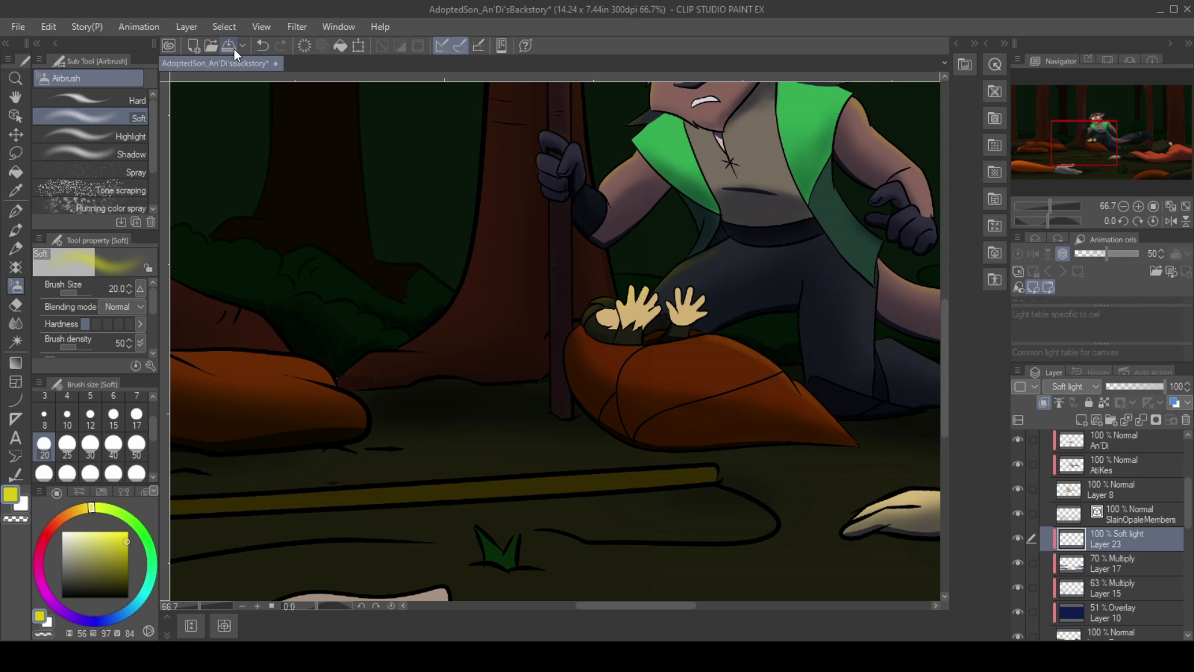
click(233, 50)
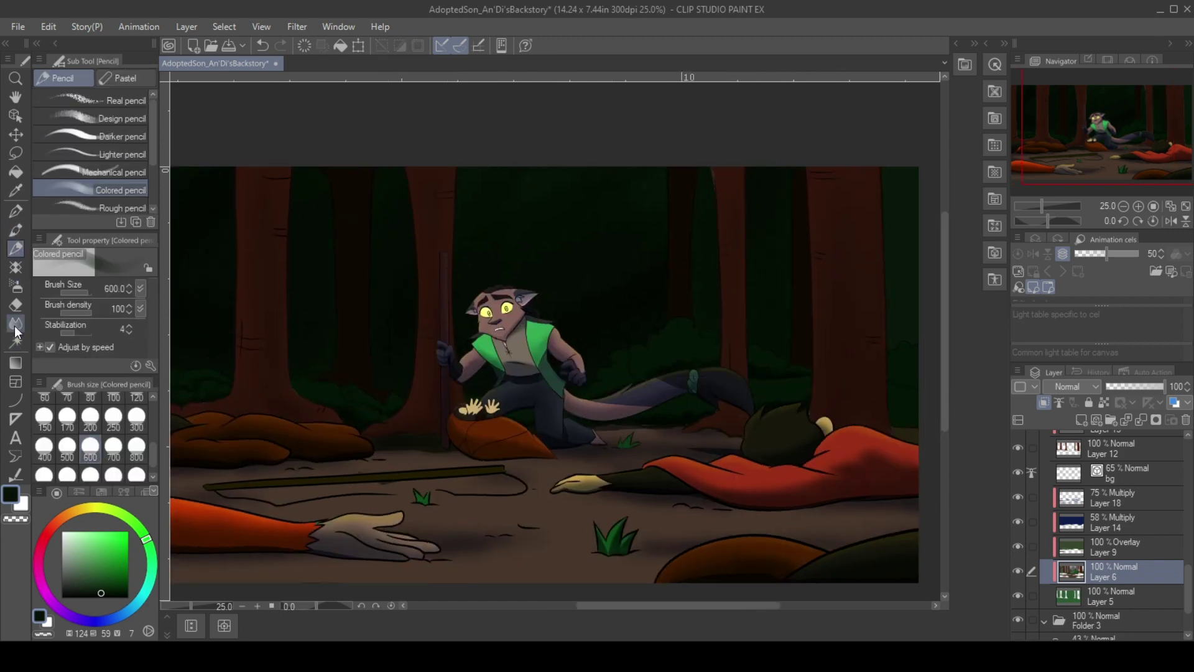
Add a clipped green Overlay layer to the background at 80% opacity, erasing it above the ground with a size 800 hard eraser.
click(1185, 207)
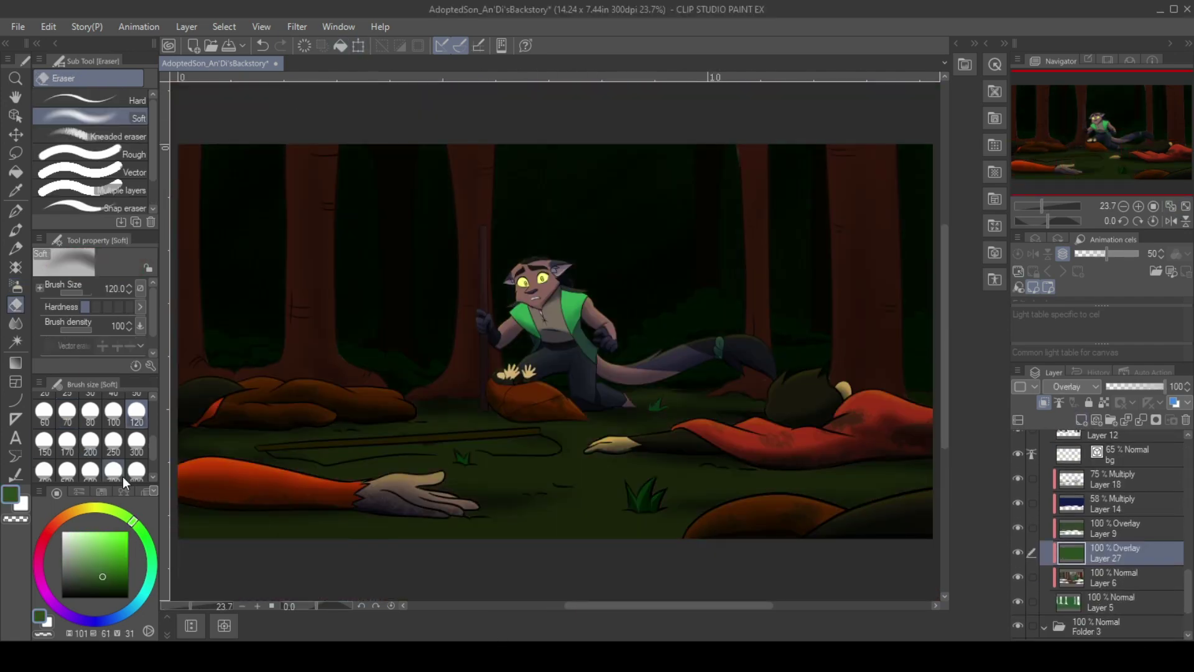
click(90, 100)
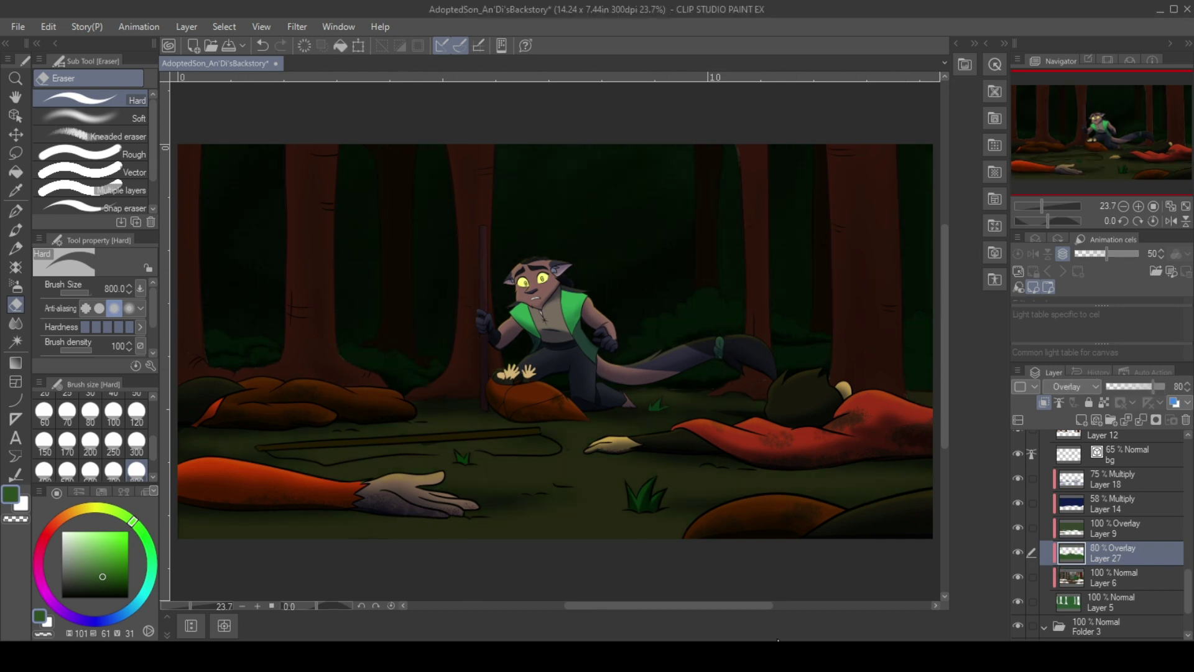
Add a clipped grey Overlay layer above the figure's navy Overlay layer and erase parts of it with a size 170 hard eraser.
scroll(1150, 549, up, 5)
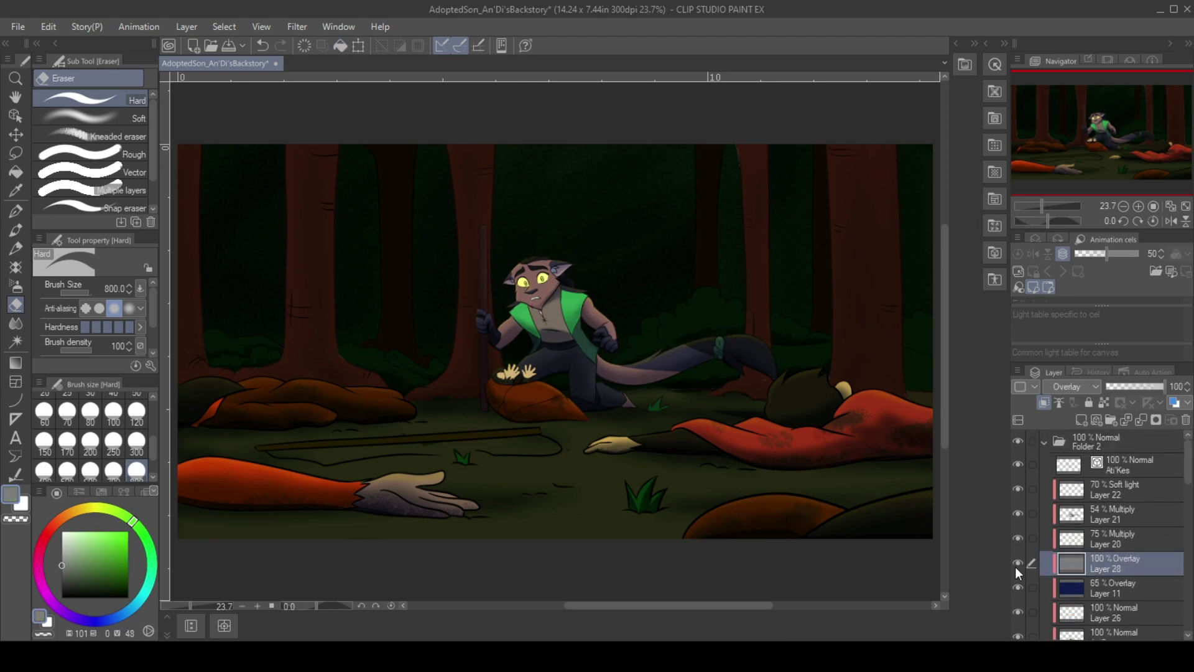
click(1138, 207)
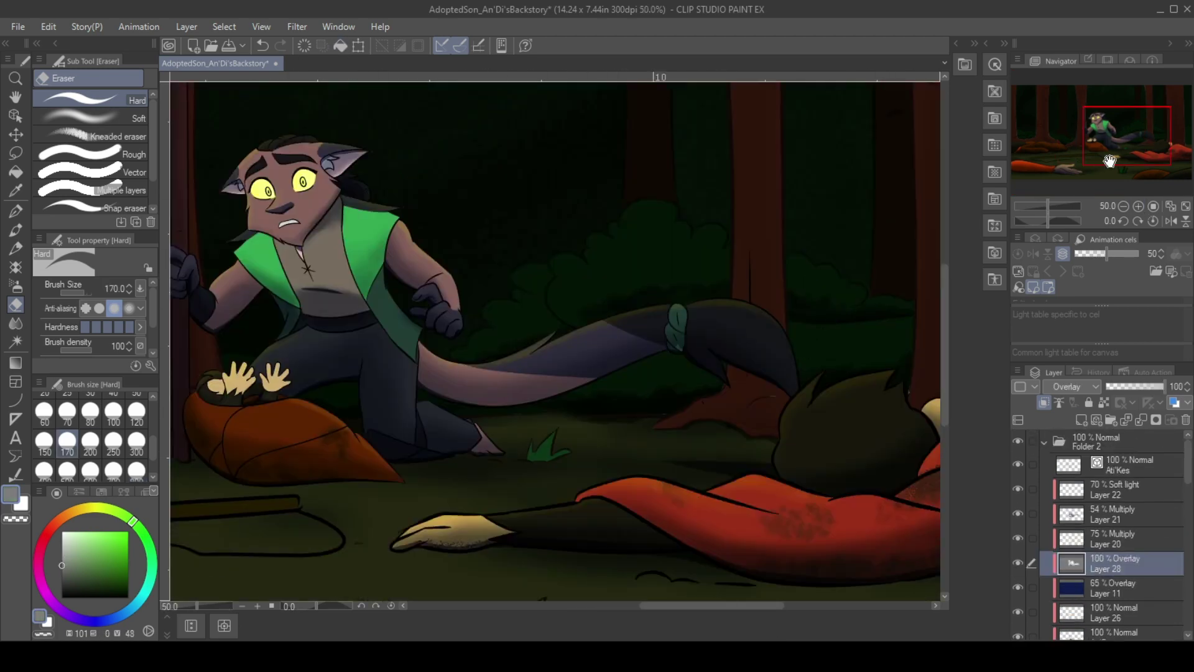
Refine the grey Overlay layer around the infant with an automatic selection and a size 50 hard eraser, and set its opacity to 75%.
scroll(633, 425, up, 4)
key(w)
click(622, 472)
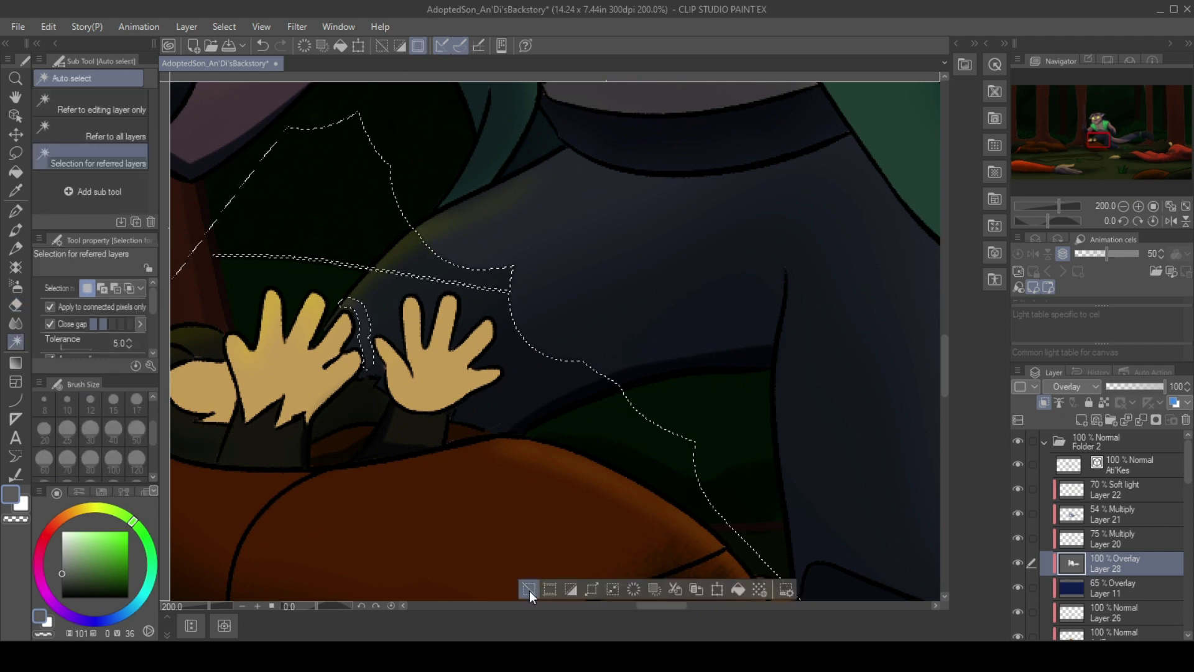
click(15, 304)
scroll(497, 342, down, 4)
scroll(245, 474, up, 2)
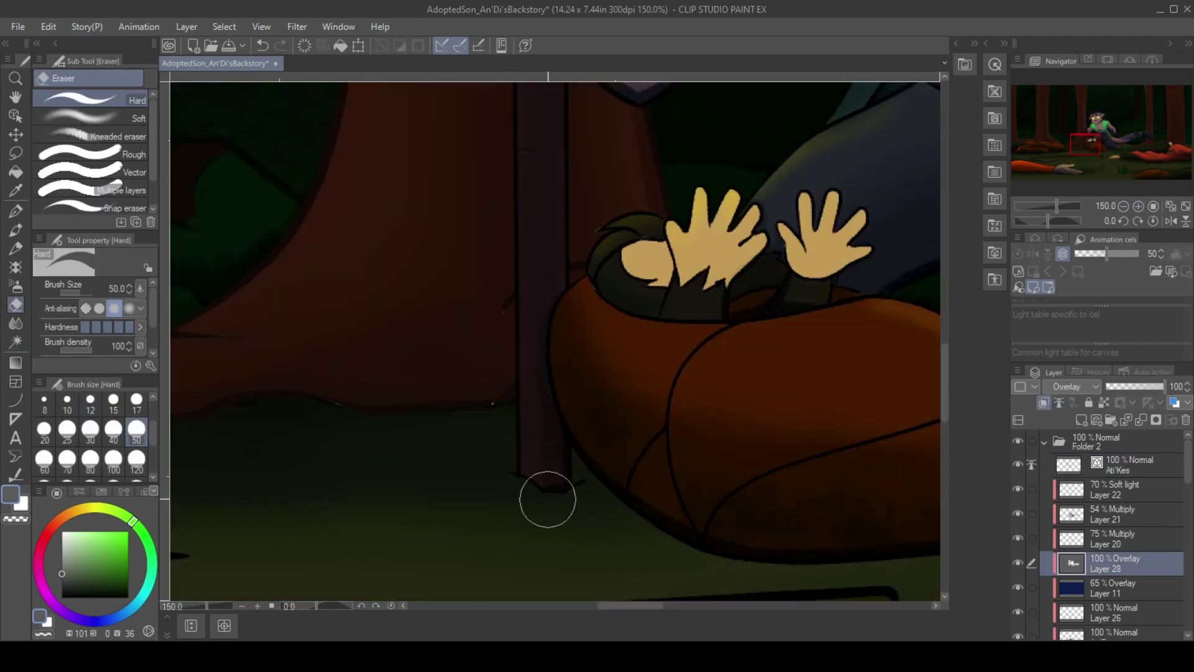
scroll(546, 498, down, 2)
key(ctrl+0)
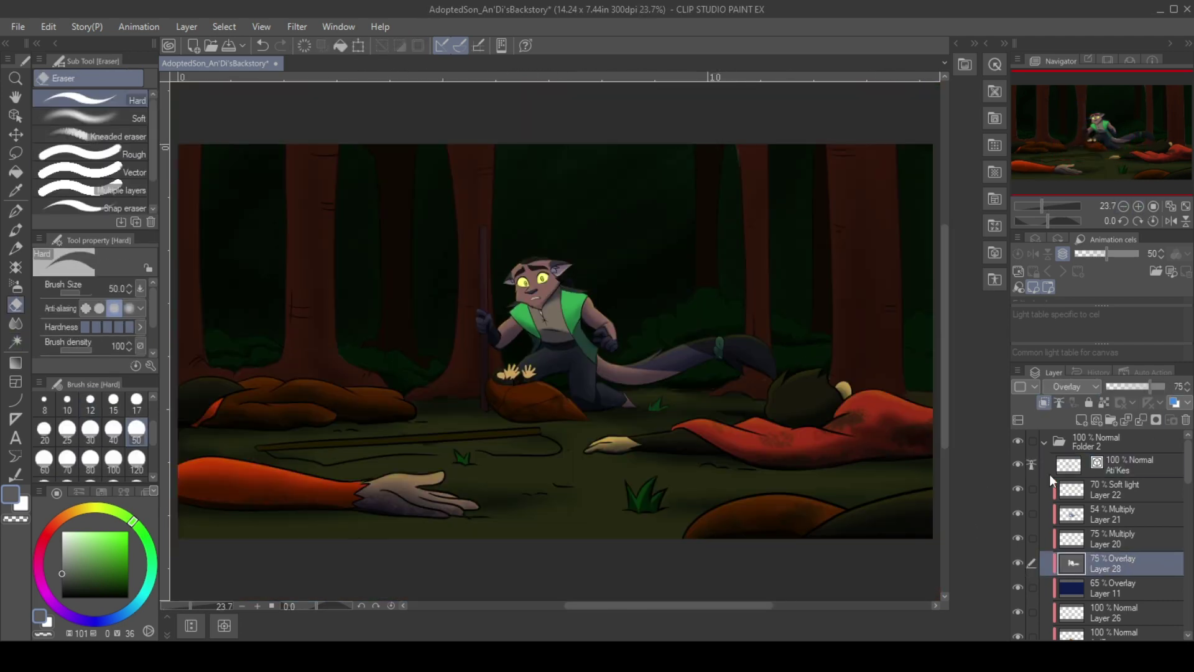
Add an Add layer above the figure's line art and a Soft light layer below it, and paint white highlights in the eyes.
click(1081, 420)
key(p)
scroll(853, 156, up, 10)
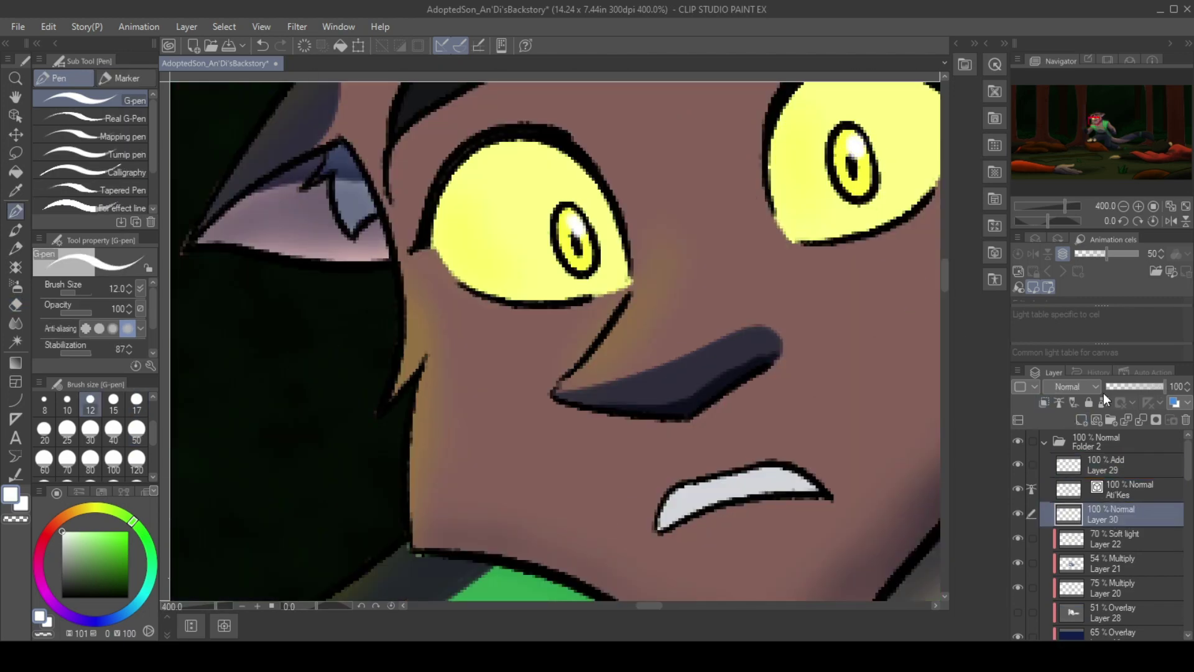
drag(520, 270, 467, 316)
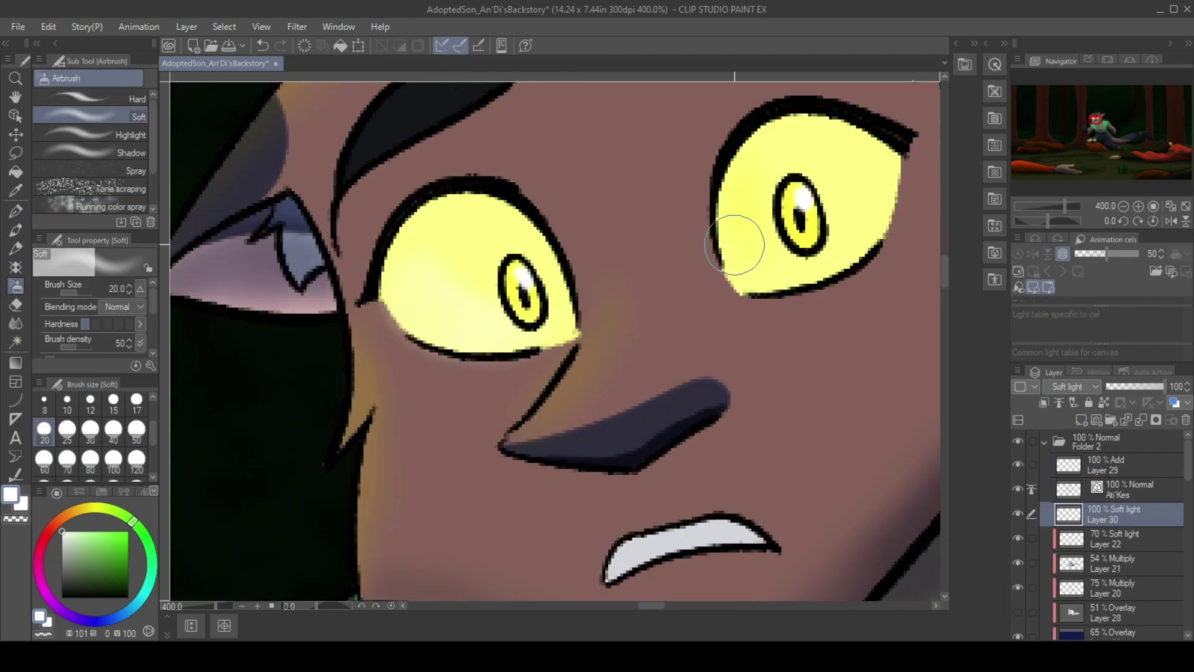